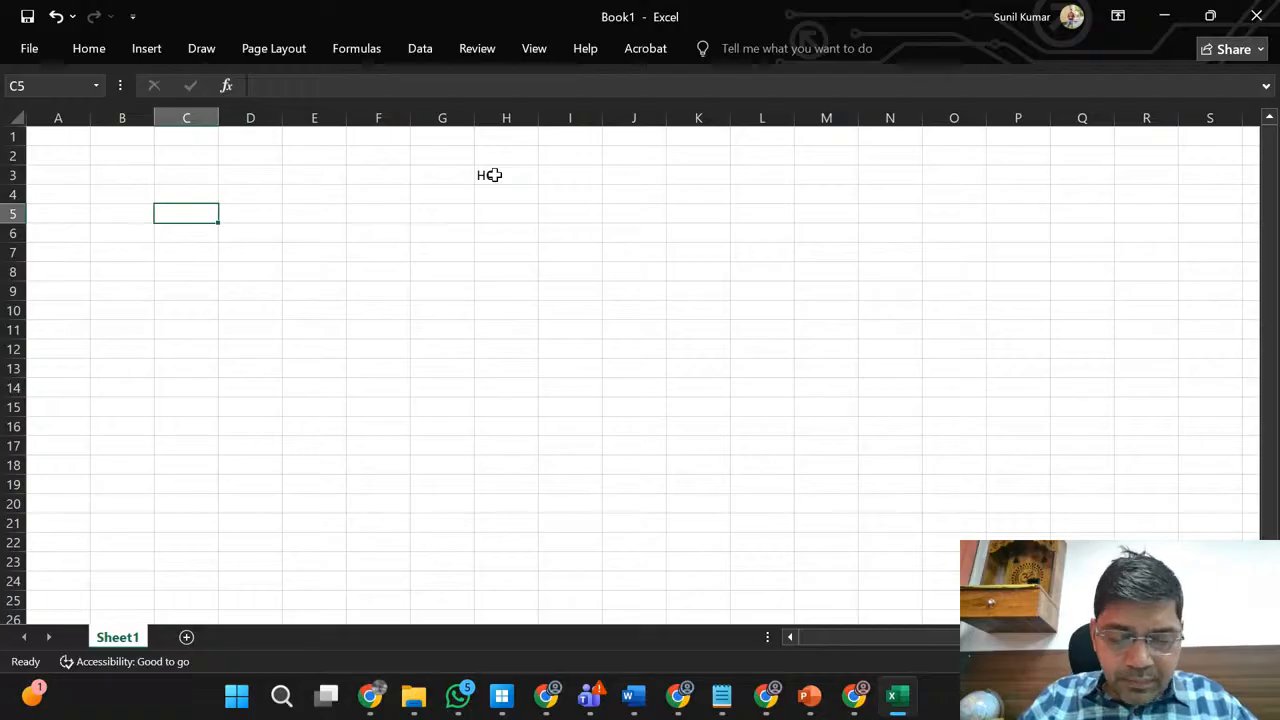
- Enter N, E, W and S in cells C5, E5, G5 and I5
type("N")
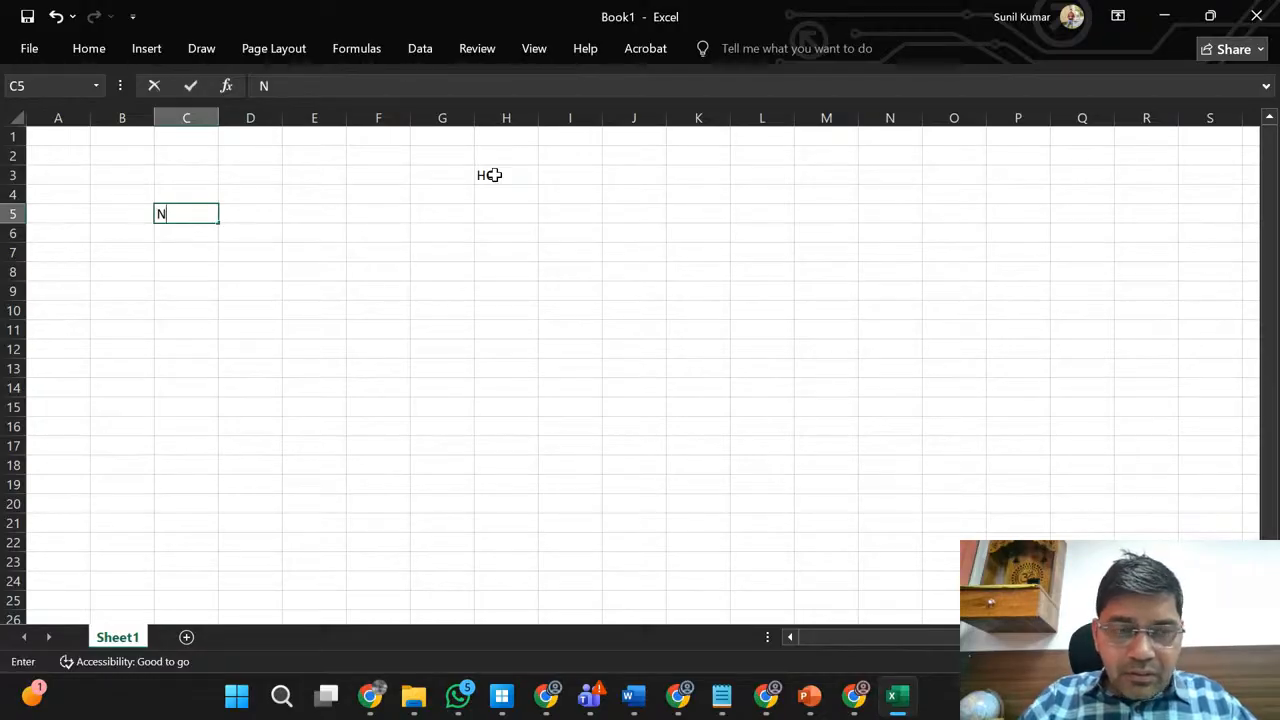
key("Tab")
key("Tab")
type("E")
key("Tab")
key("Tab")
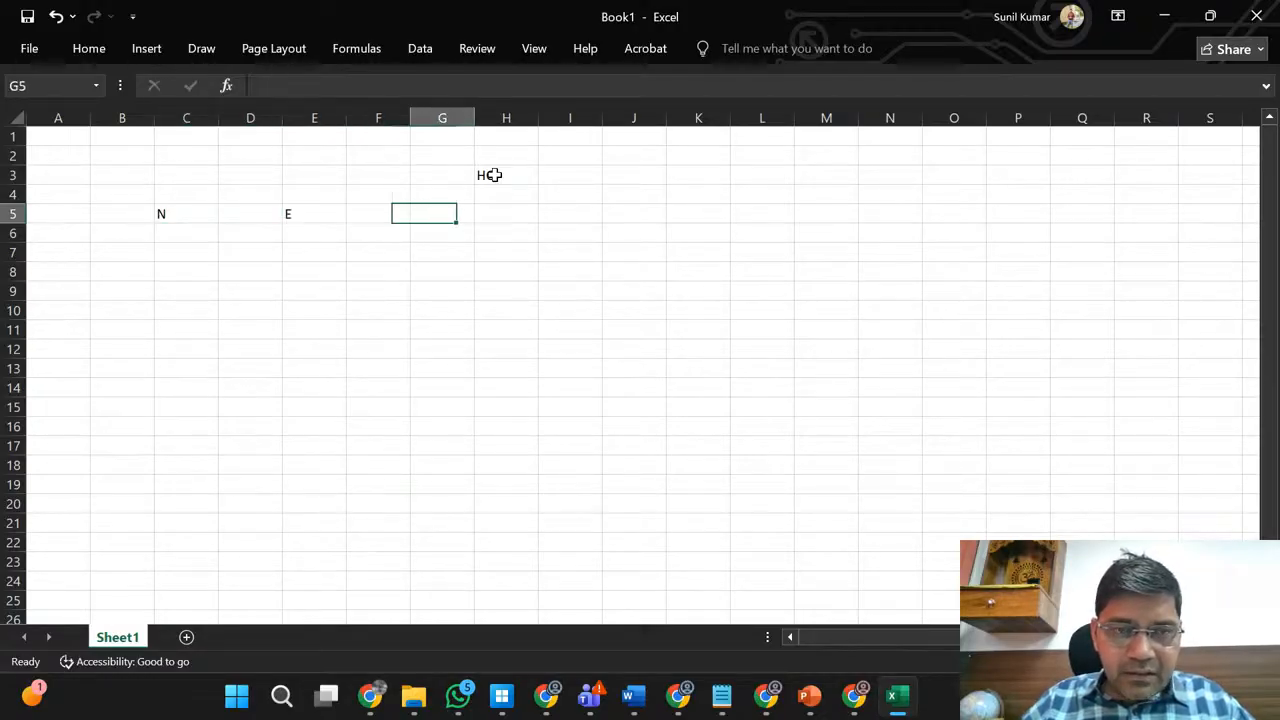
type("W")
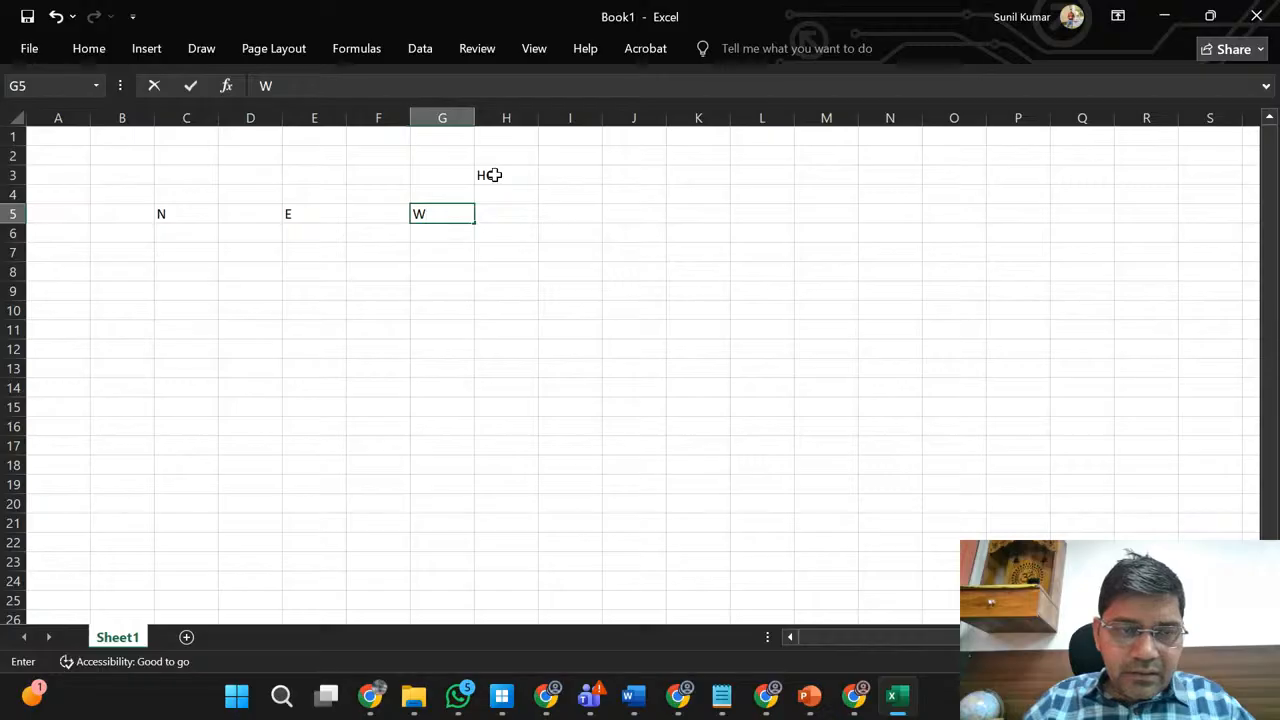
key("Tab")
key("Tab")
type("S")
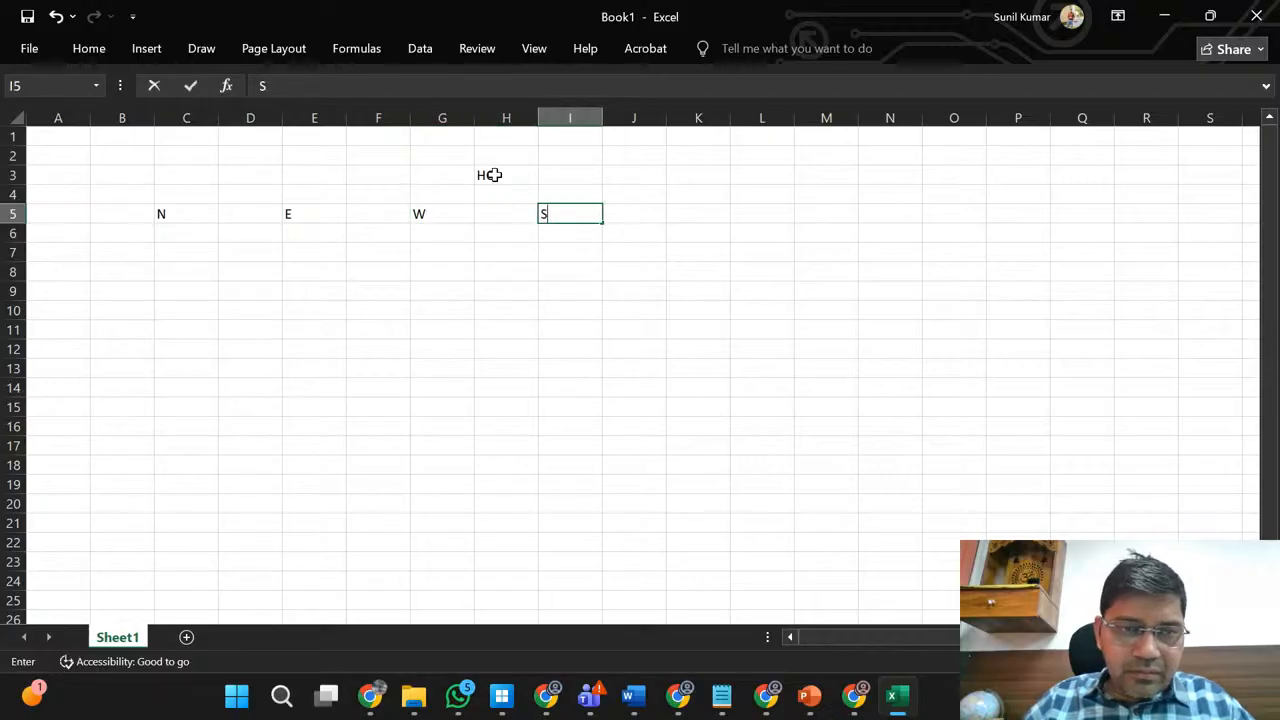
key("Tab")
- Review the N, E, W and S entries across row 5
key("Left")
key("Left")
key("Left")
key("Left")
key("Left")
key("Left")
key("Left")
key("Left")
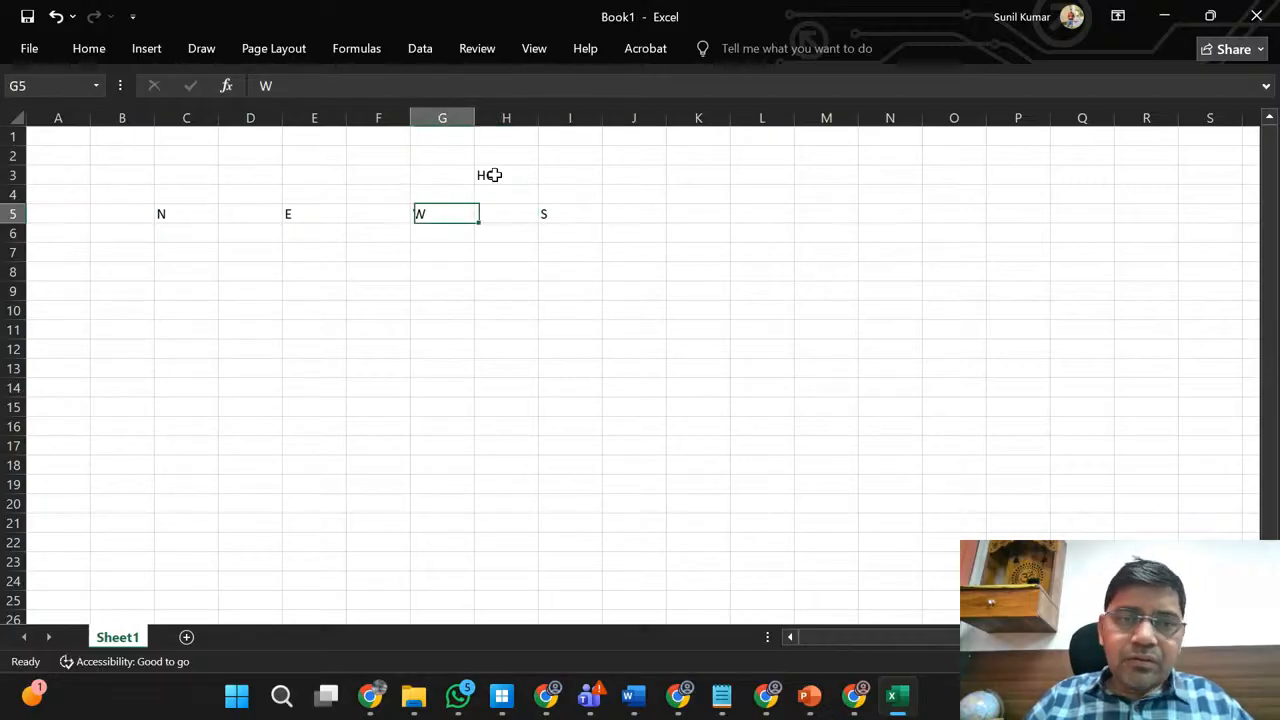
key("Right")
key("Right")
key("Right")
key("Right")
key("Right")
key("Right")
key("Right")
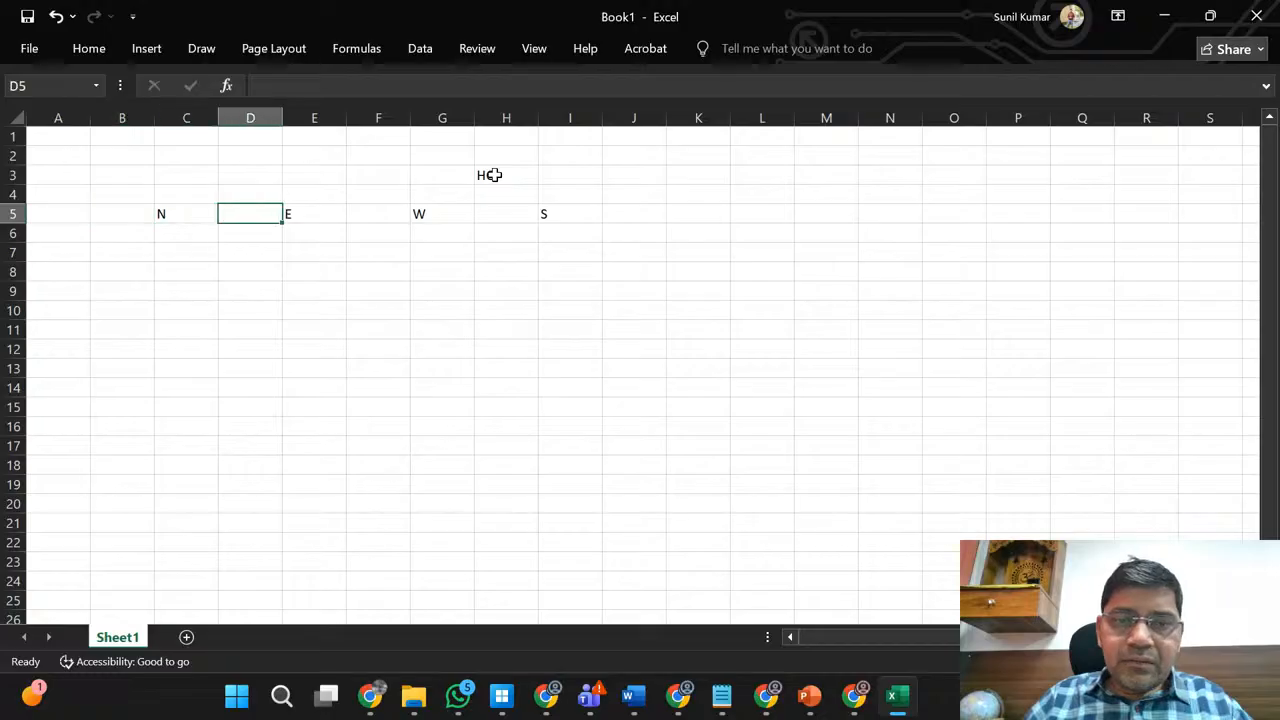
- Move the HO entry from cell H3 to cell E3
key("Up")
key("Up")
key("Left")
key("ctrl+x")
key("Left")
key("Left")
key("Left")
key("ctrl+v")
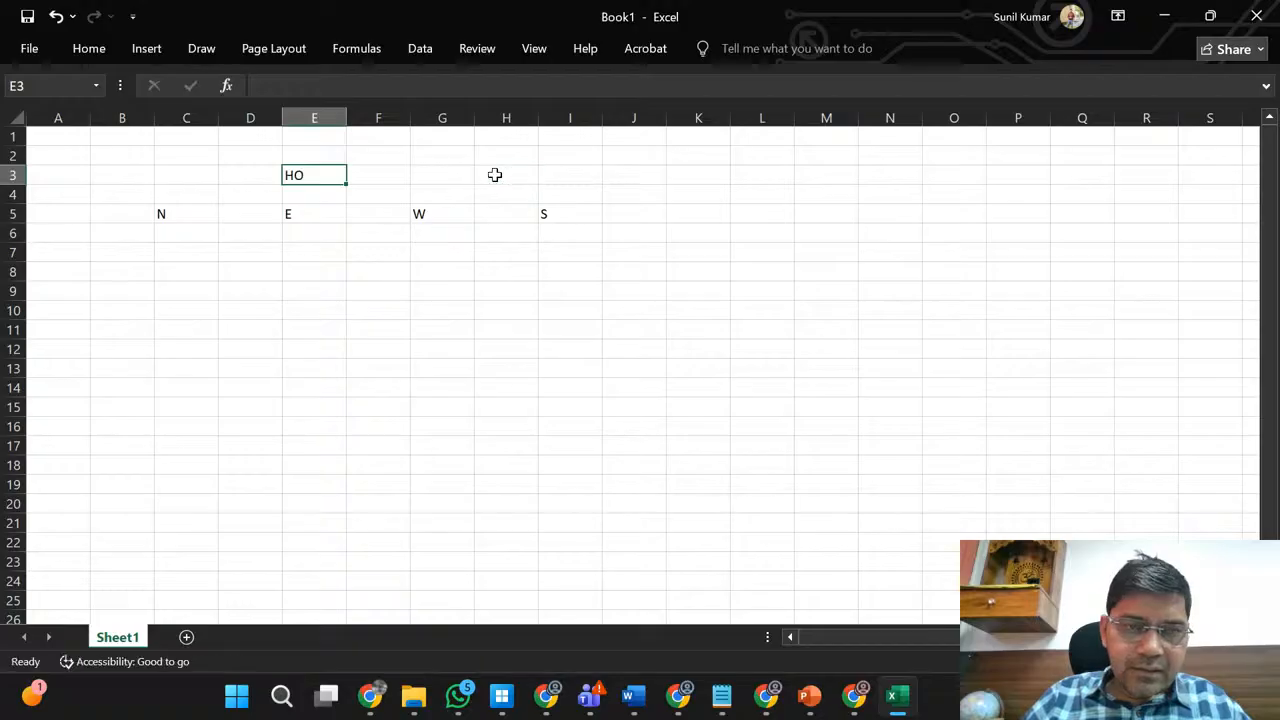
- Enter N1 in cell B7 and N2 in cell B8 as entries under N
key("Down")
key("Down")
key("Down")
key("Left")
key("Left")
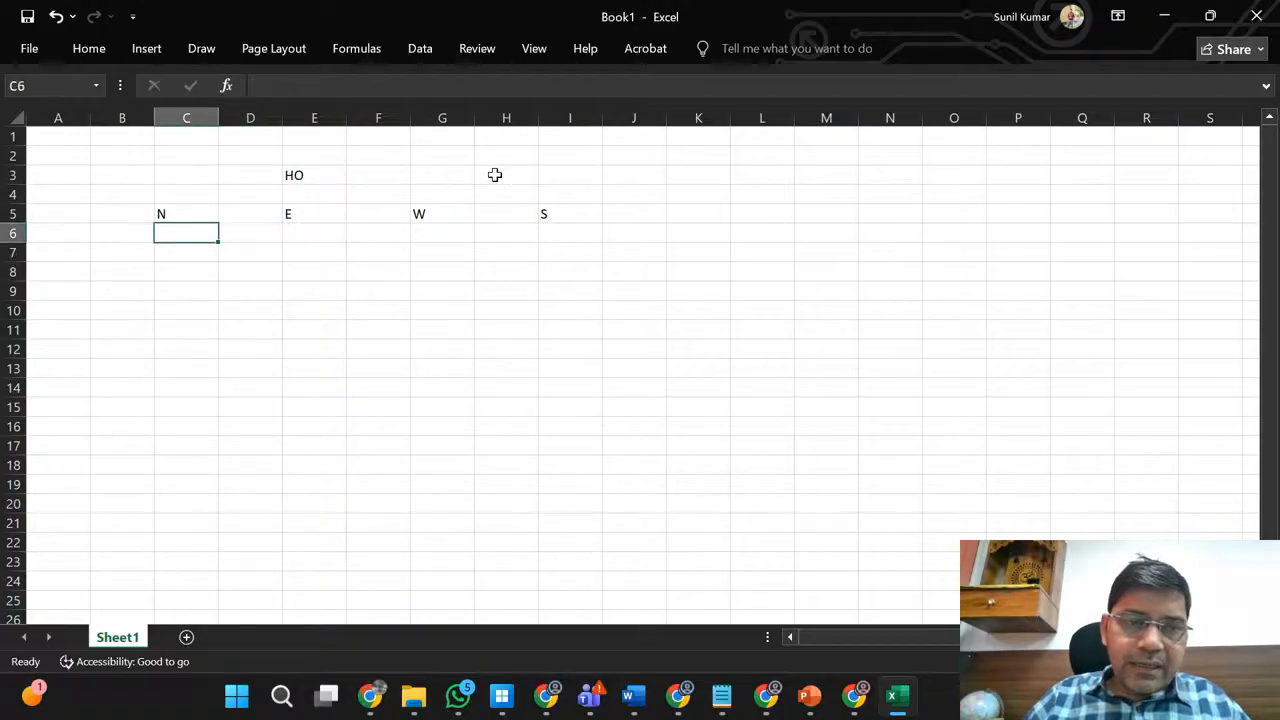
key("shift+Down")
key("shift+Down")
key("Left")
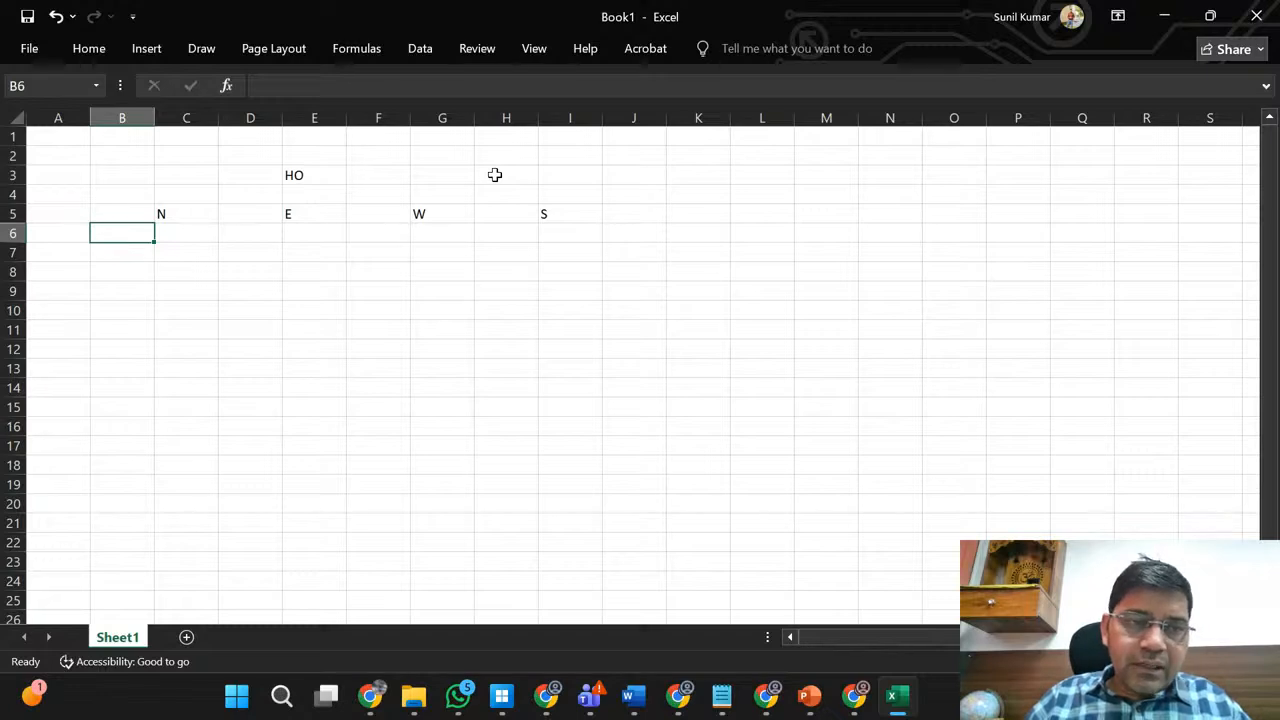
key("Left")
key("Right")
key("Down")
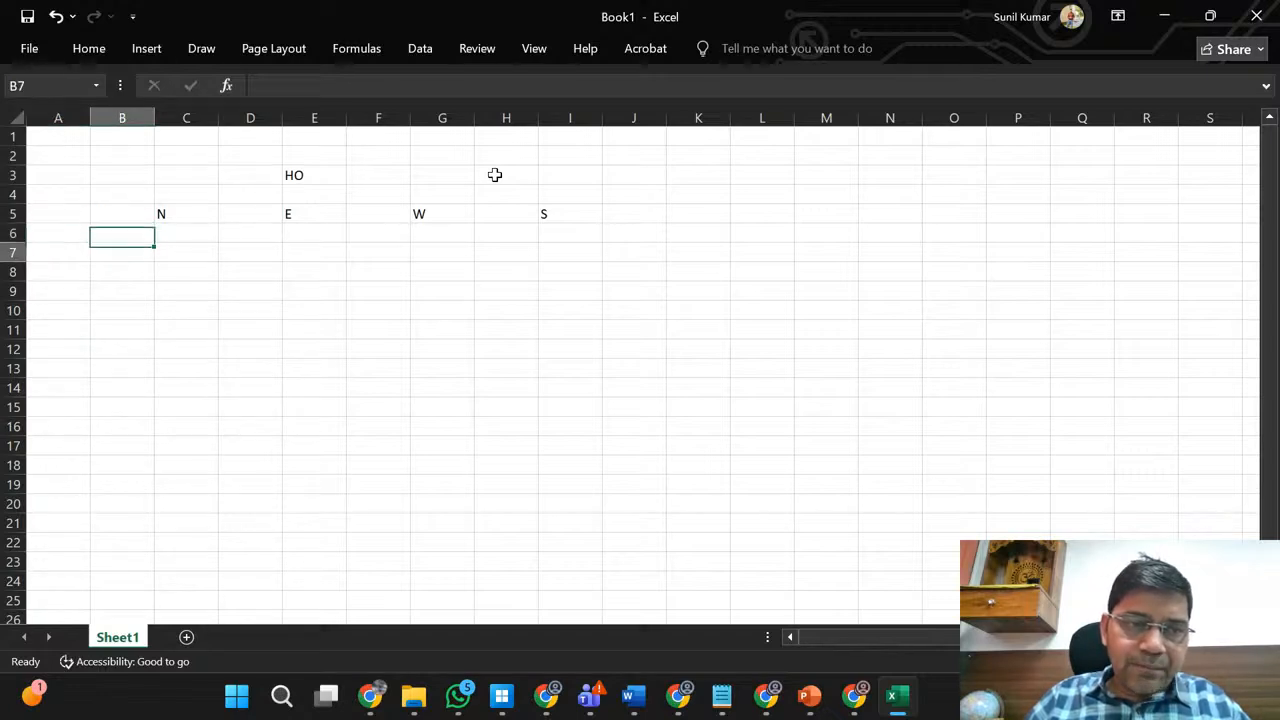
type("V")
key("BackSpace")
type("N1")
key("Return")
type("N2")
key("Return")
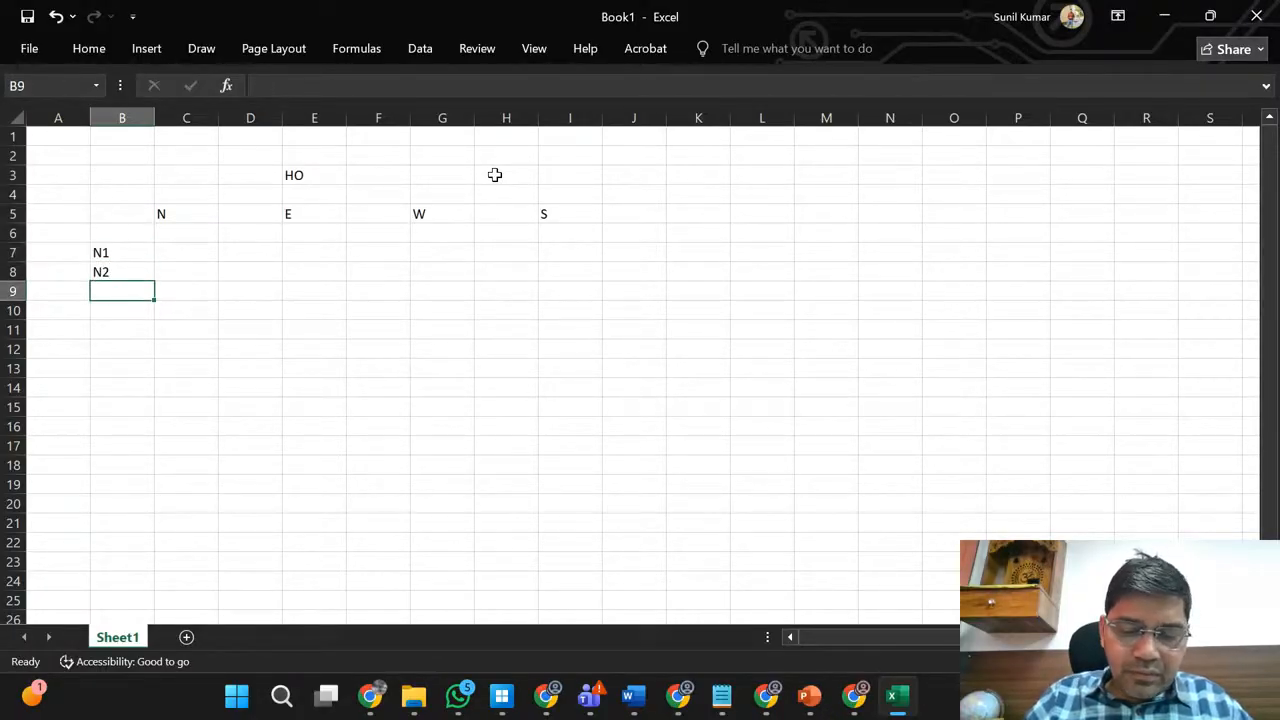
- Move the N2 entry from cell B8 to cell D7, on the same row as N1
key("Up")
key("ctrl+c")
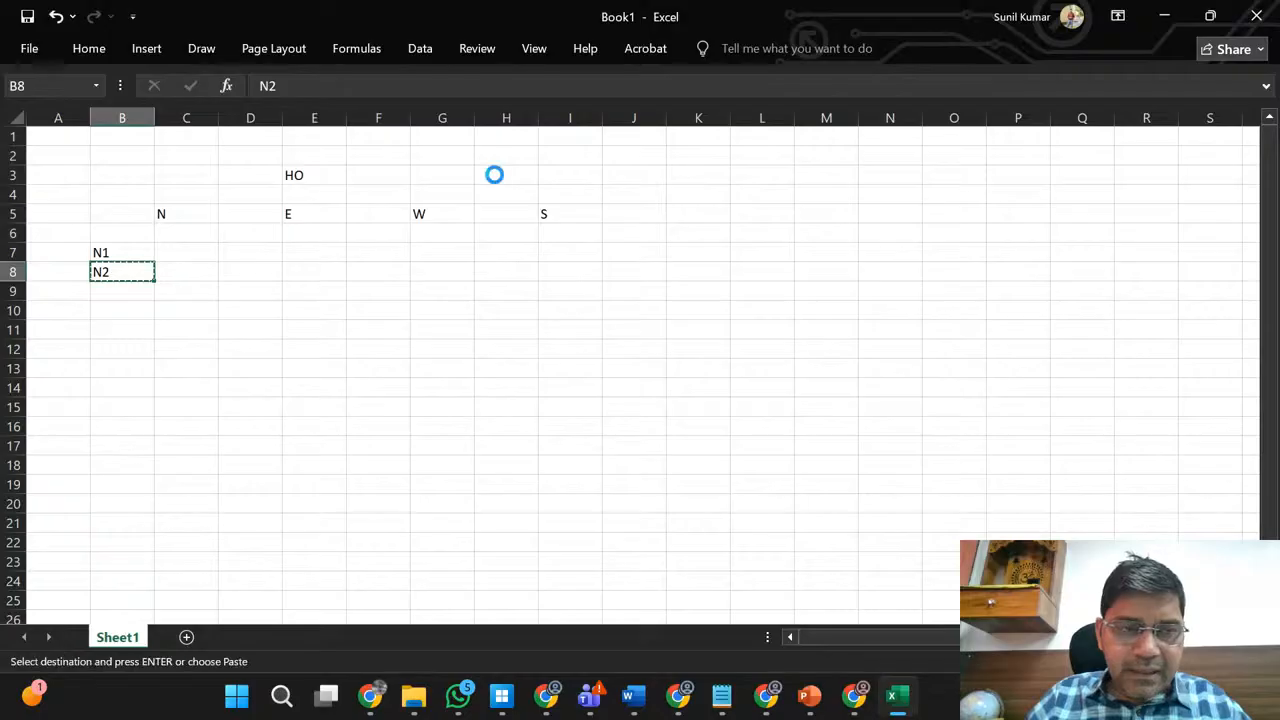
key("Up")
key("Right")
key("Right")
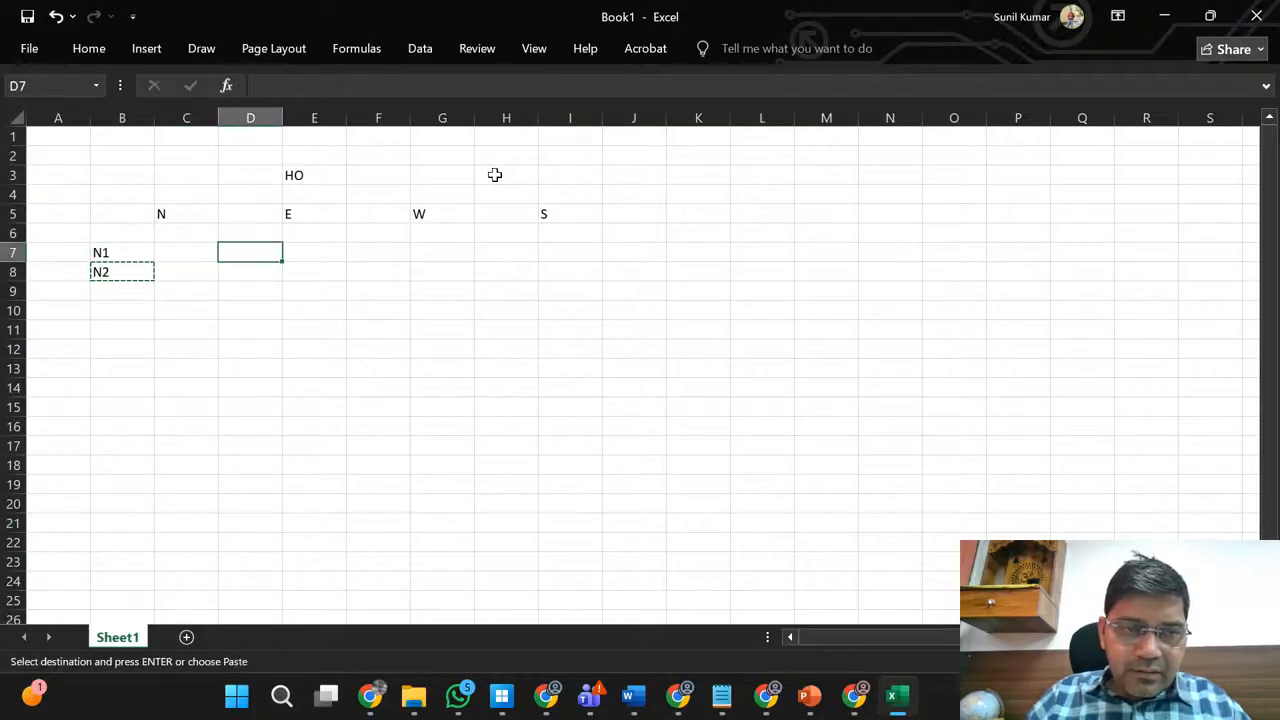
key("ctrl+v")
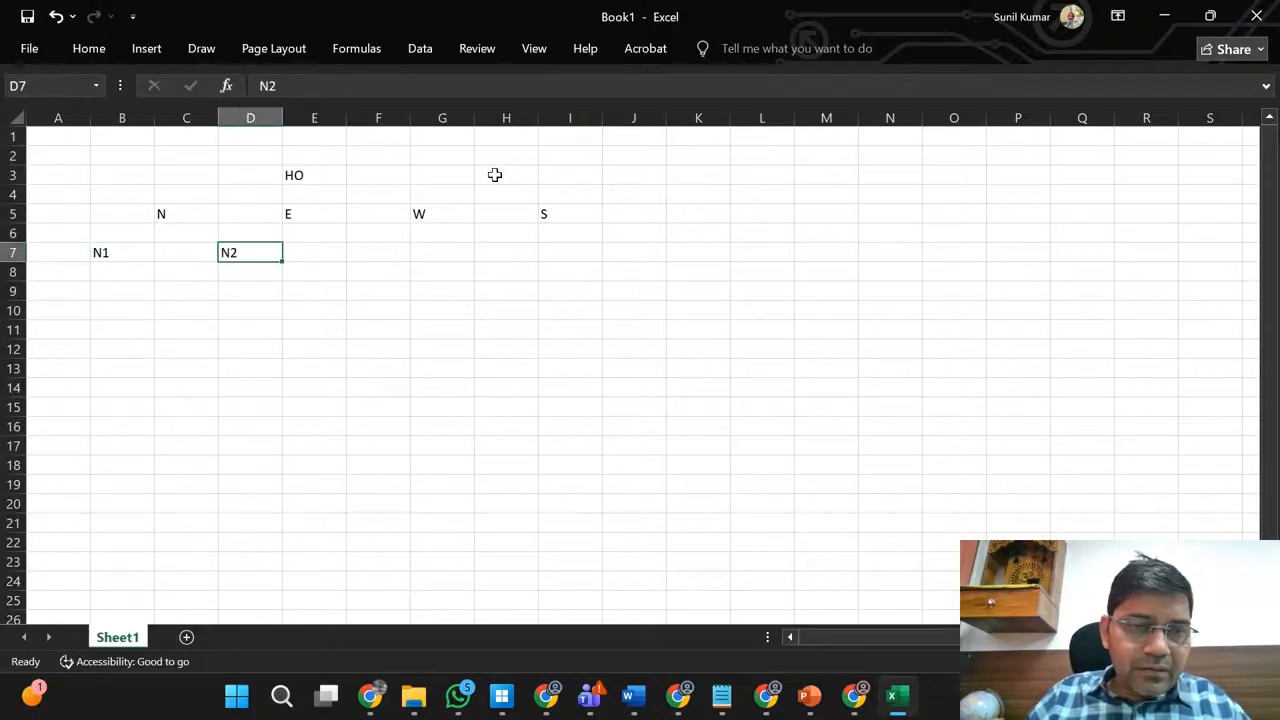
- Enter N11 in cell B8 and N12 in cell B9 beneath N1
key("Left")
key("Left")
key("Down")
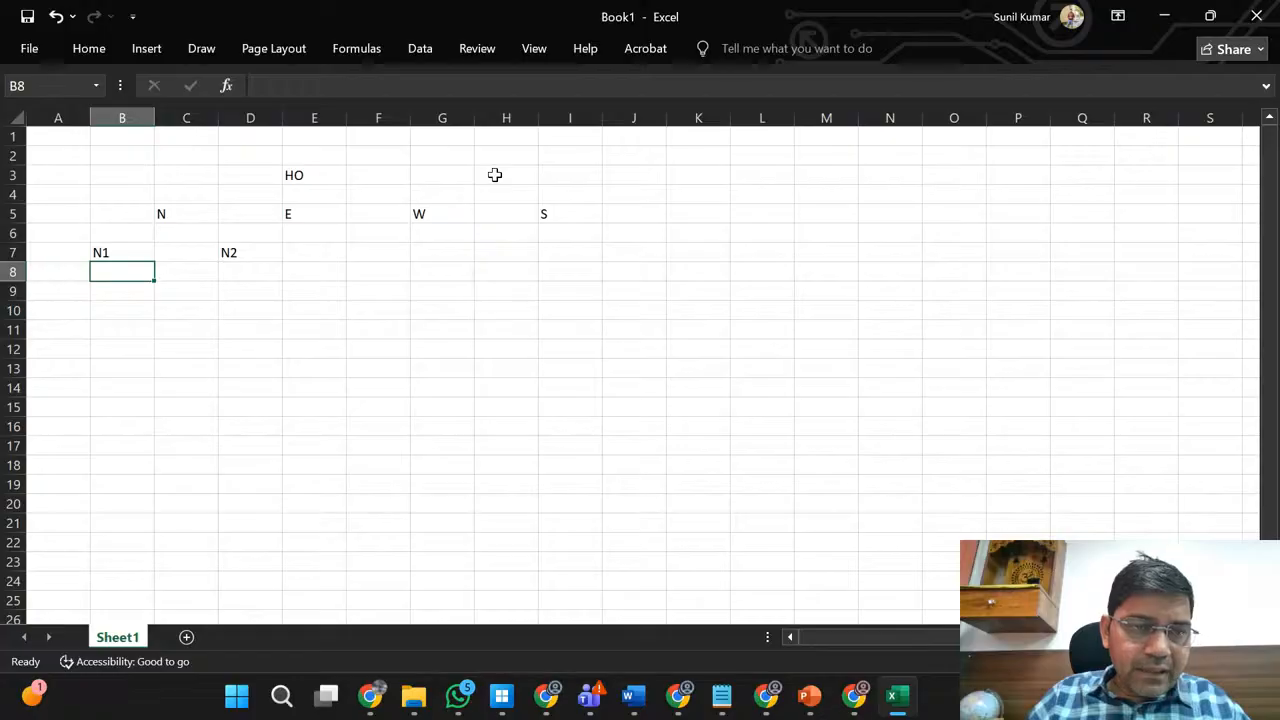
key("Right")
key("Up")
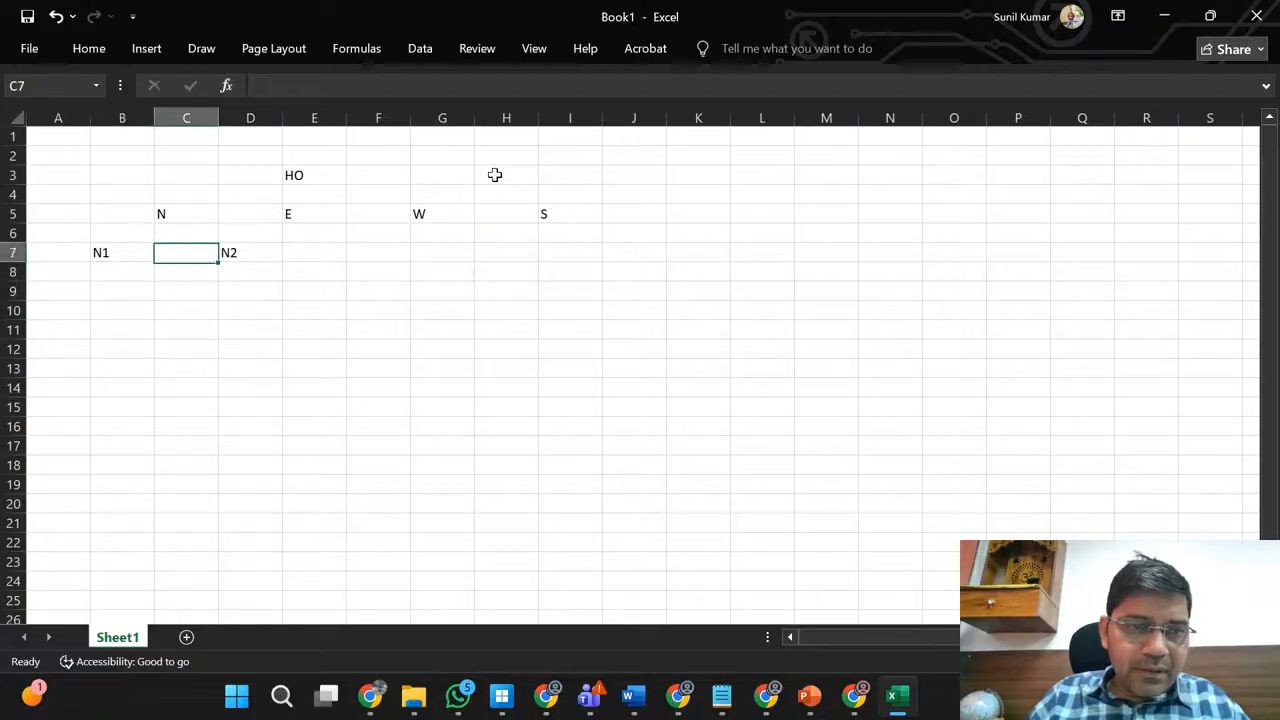
key("Right")
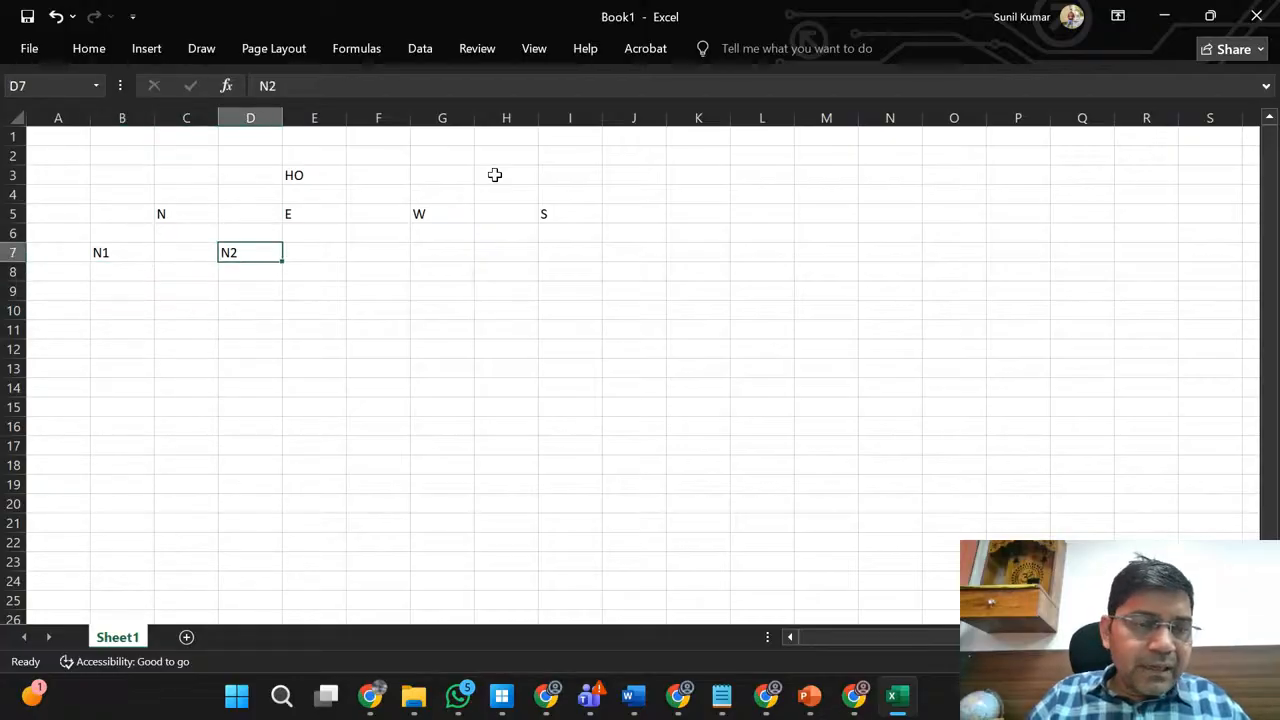
key("Left")
key("Left")
key("Down")
type("N11")
key("Return")
type("N12")
key("Return")
- Enter N21 in cell D8 and N22 in cell D9 beneath N2
key("Right")
key("Right")
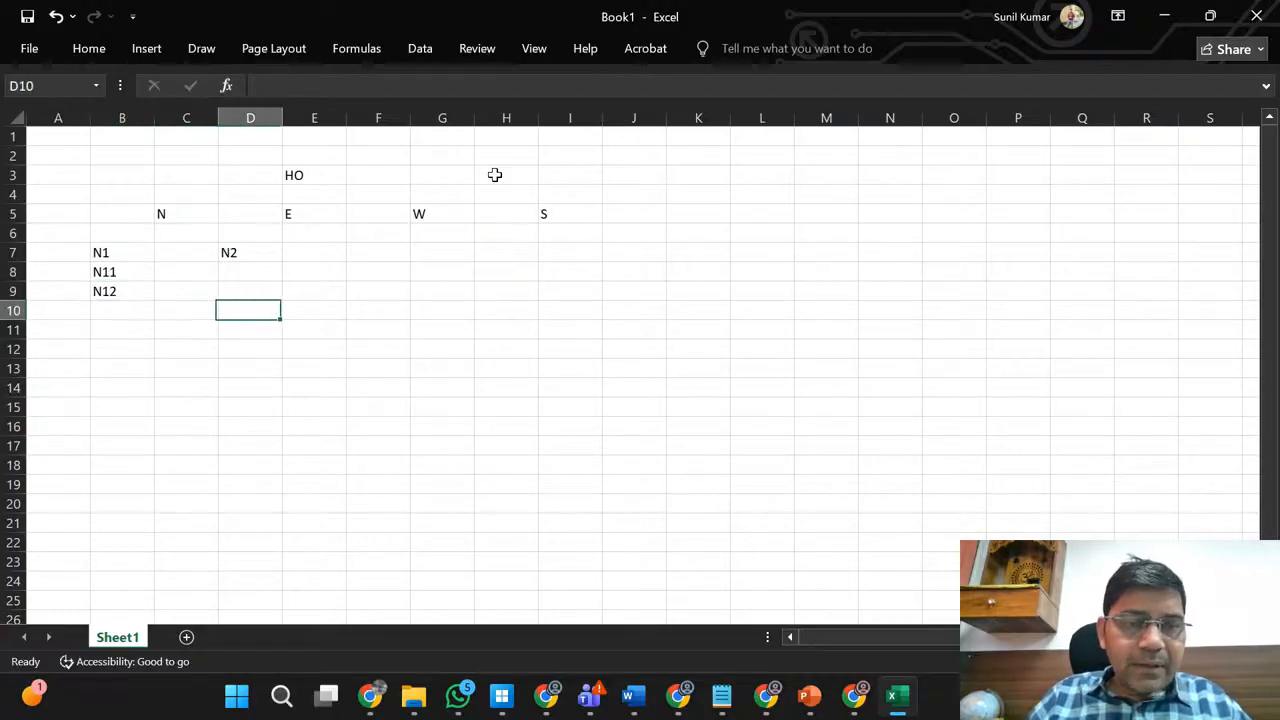
key("Up")
key("Up")
type("N21")
key("Return")
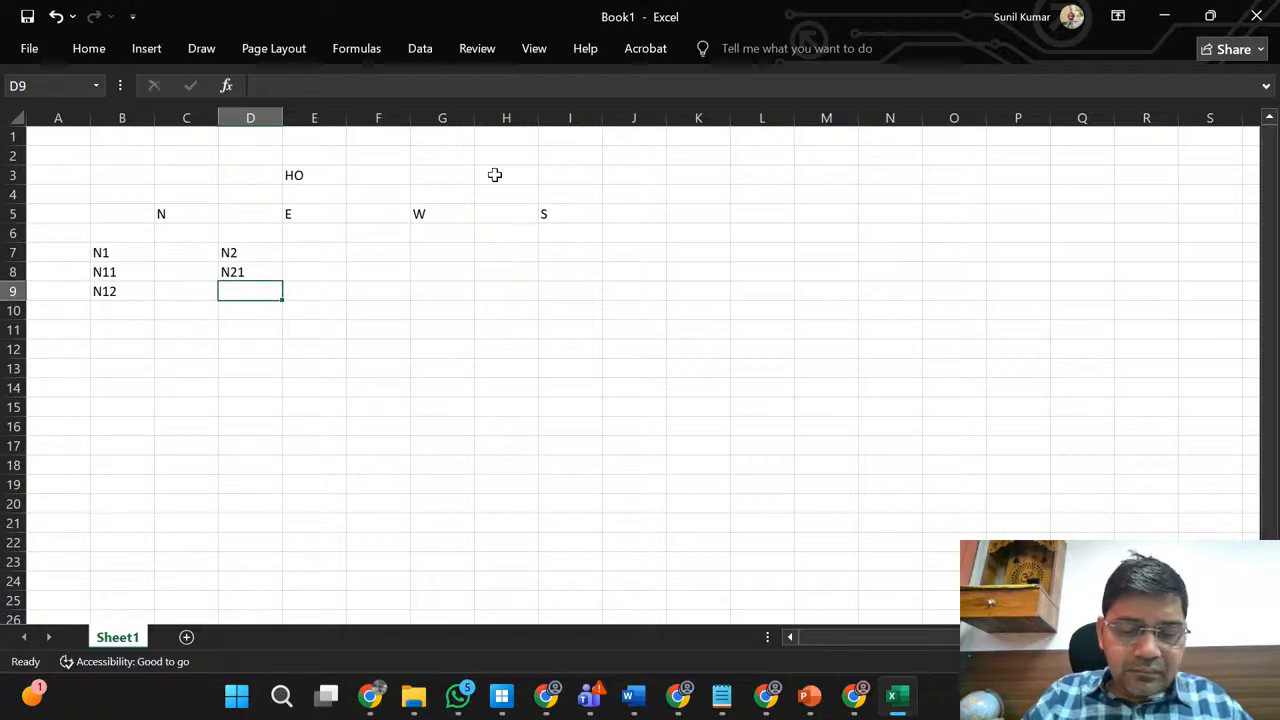
type("N22")
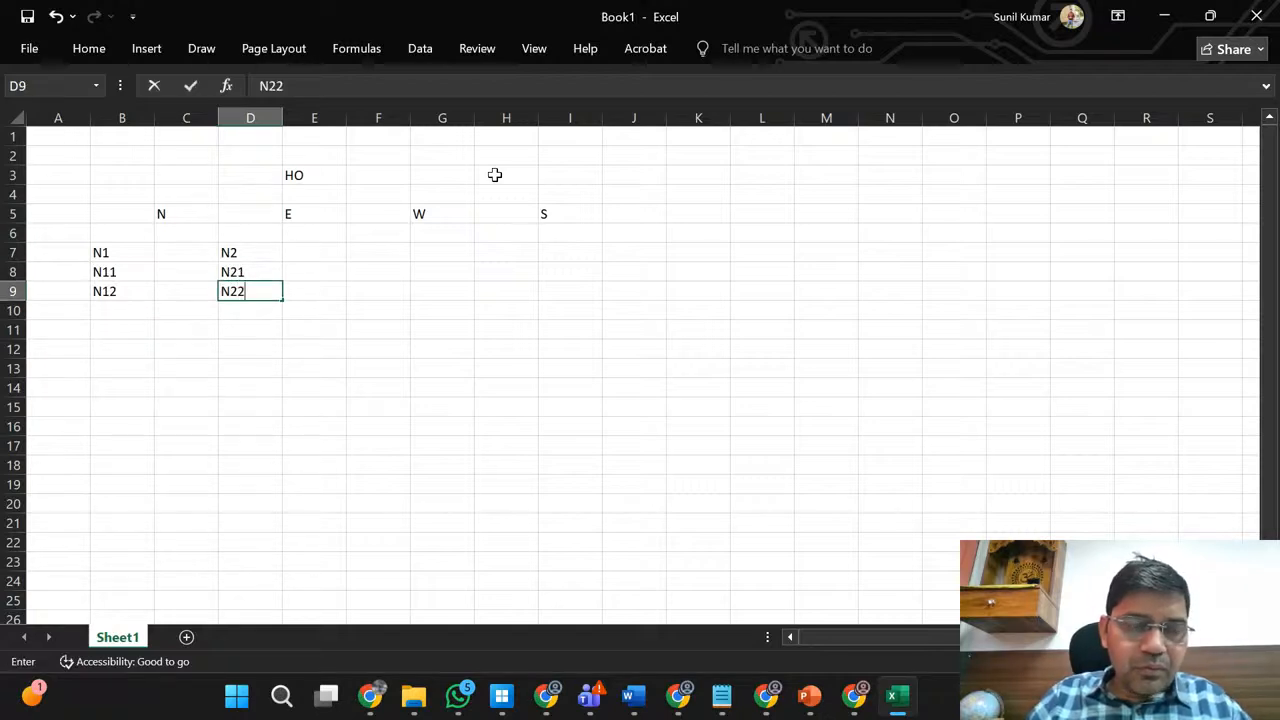
key("Return")
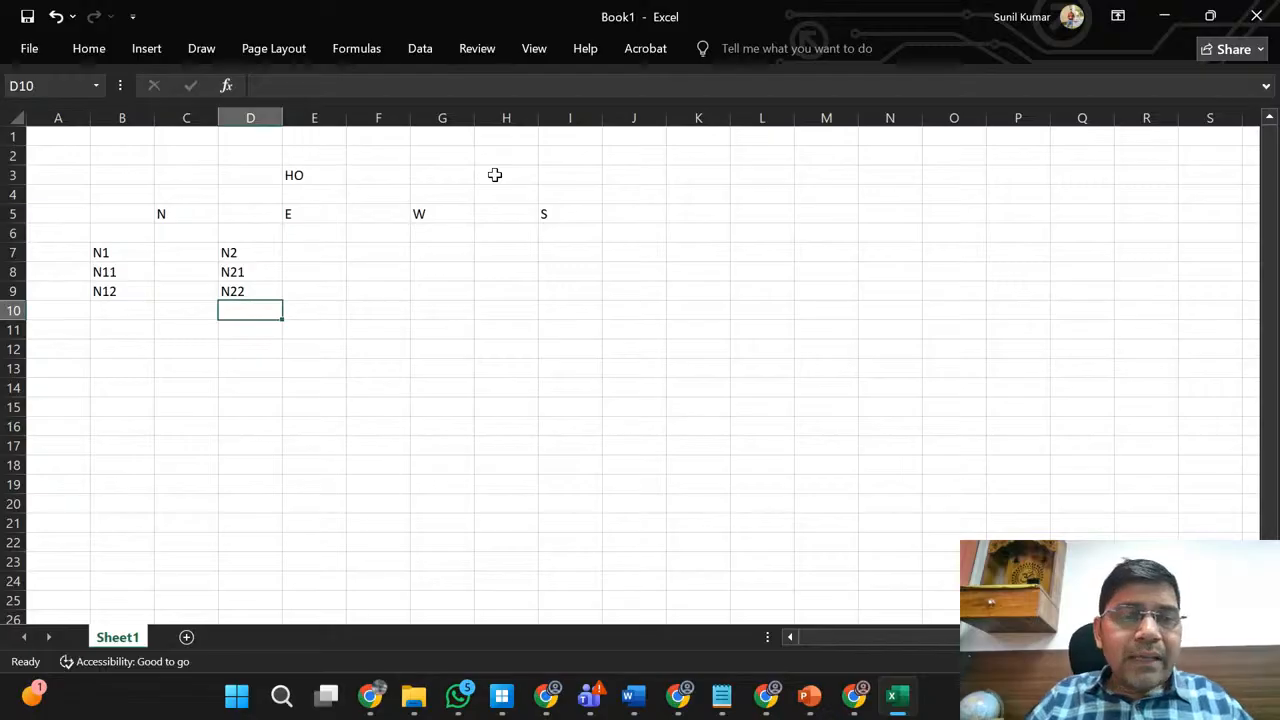
- Examine the upper levels of the hierarchy, from HO in row 3 to the region entries in row 5
key("Up")
key("Up")
key("Up")
key("Up")
key("Up")
key("Up")
key("Right")
key("Right")
key("Right")
key("Right")
key("Right")
key("Left")
key("Left")
key("Left")
key("Left")
key("Up")
key("Left")
key("Right")
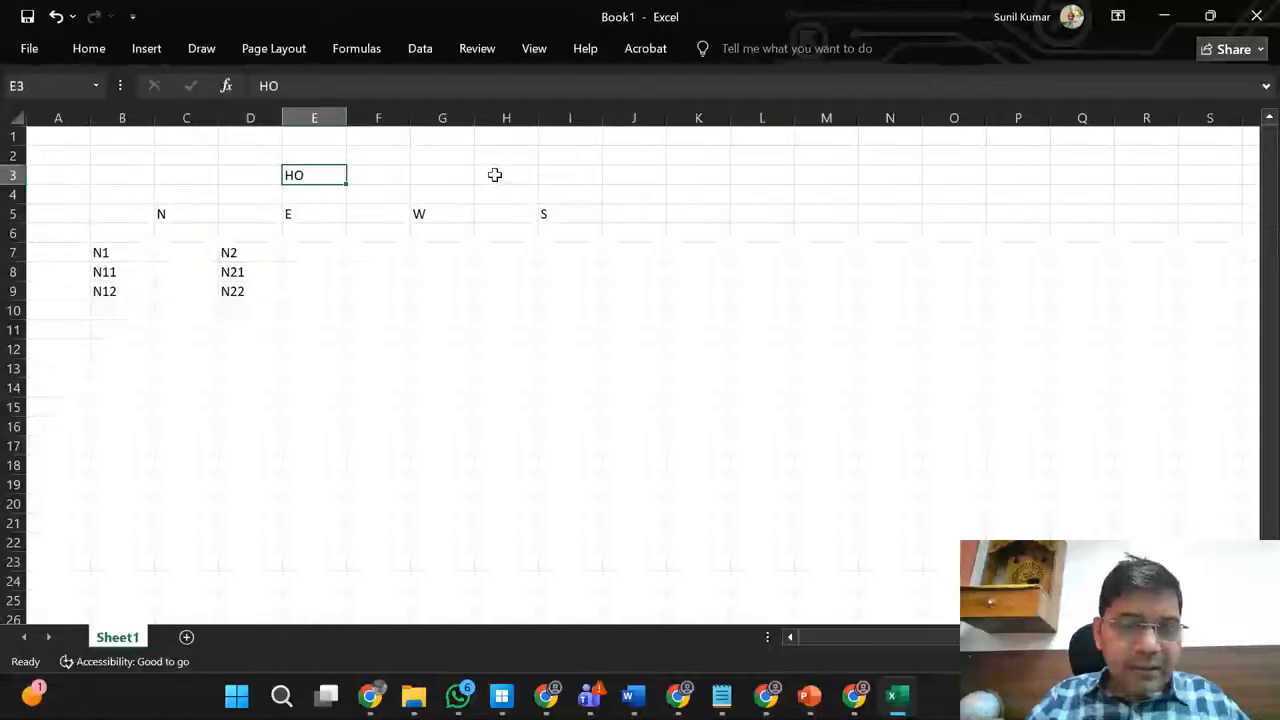
key("Down")
key("Down")
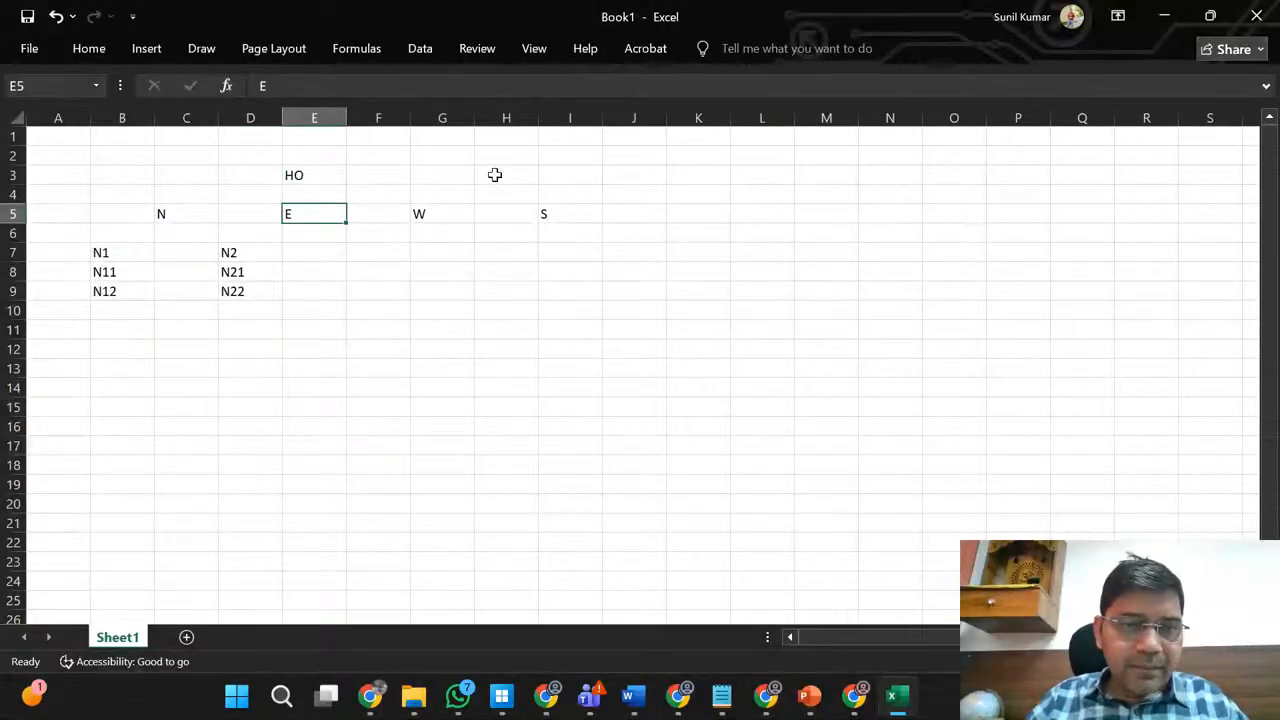
key("Left")
key("Left")
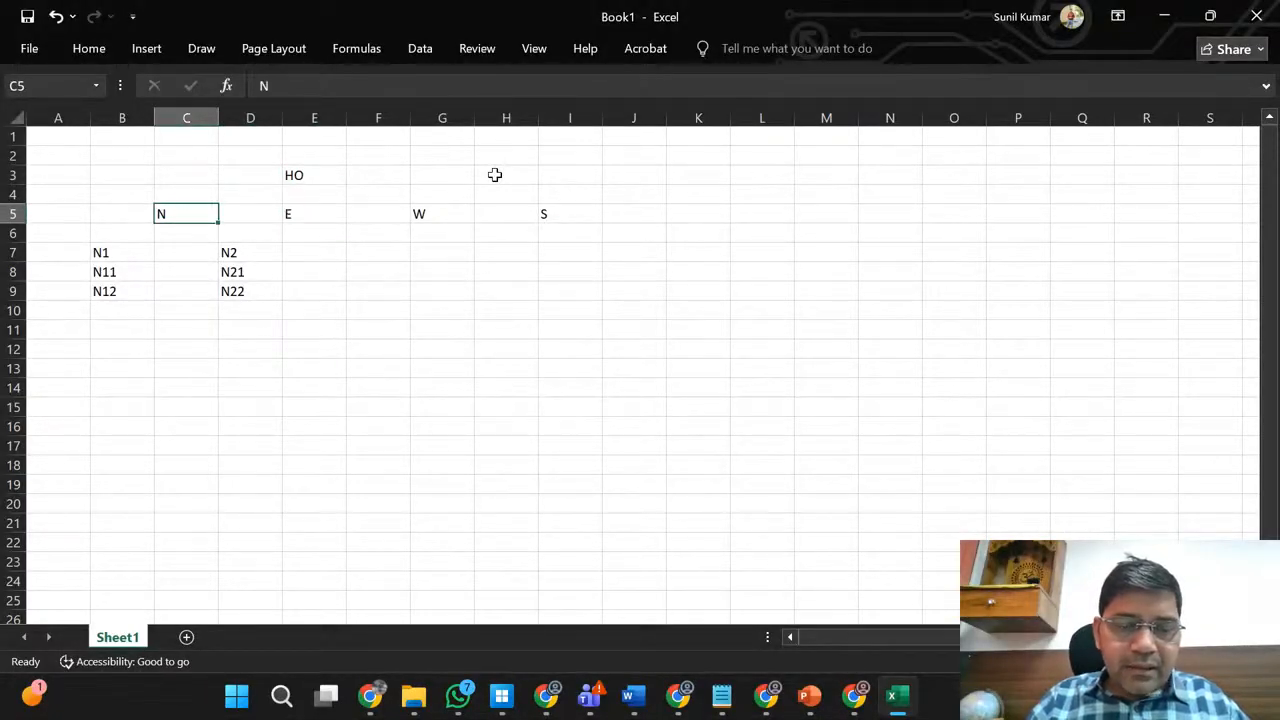
- Switch to the YouTube Studio live stream window in Chrome to check the chat, and return to the Excel workbook
mouse_move(374, 703)
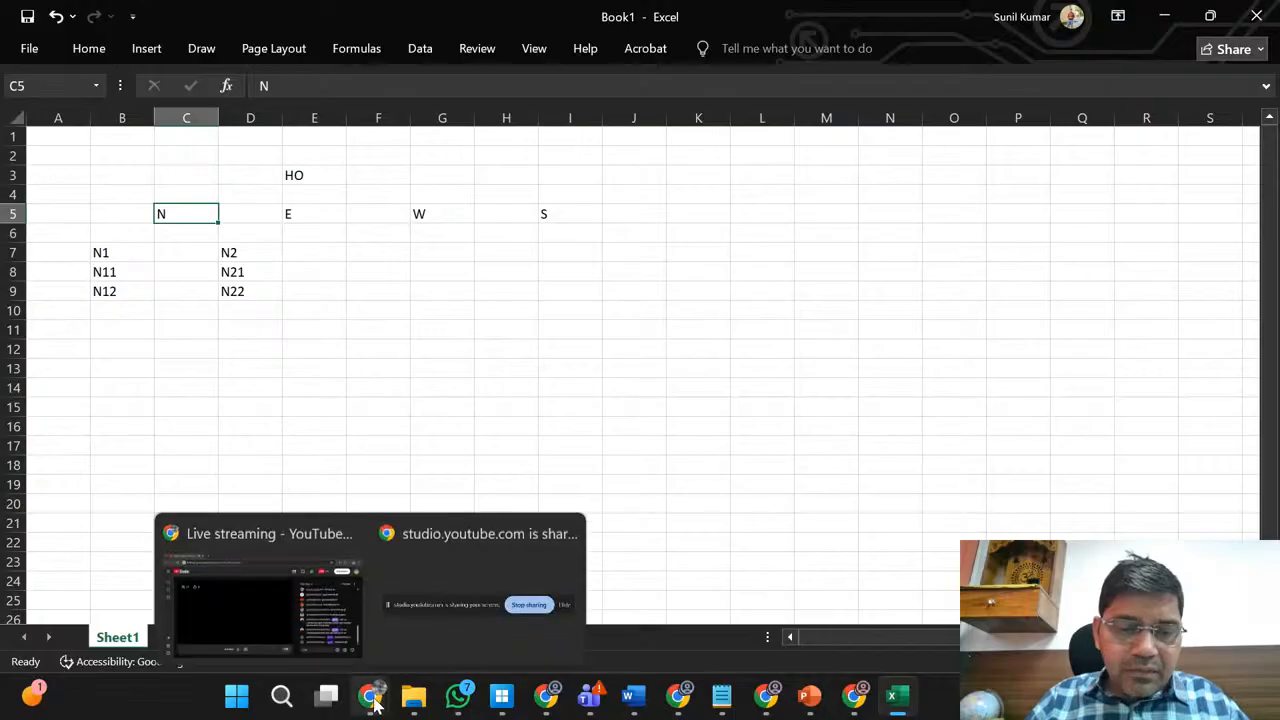
left_click(238, 591)
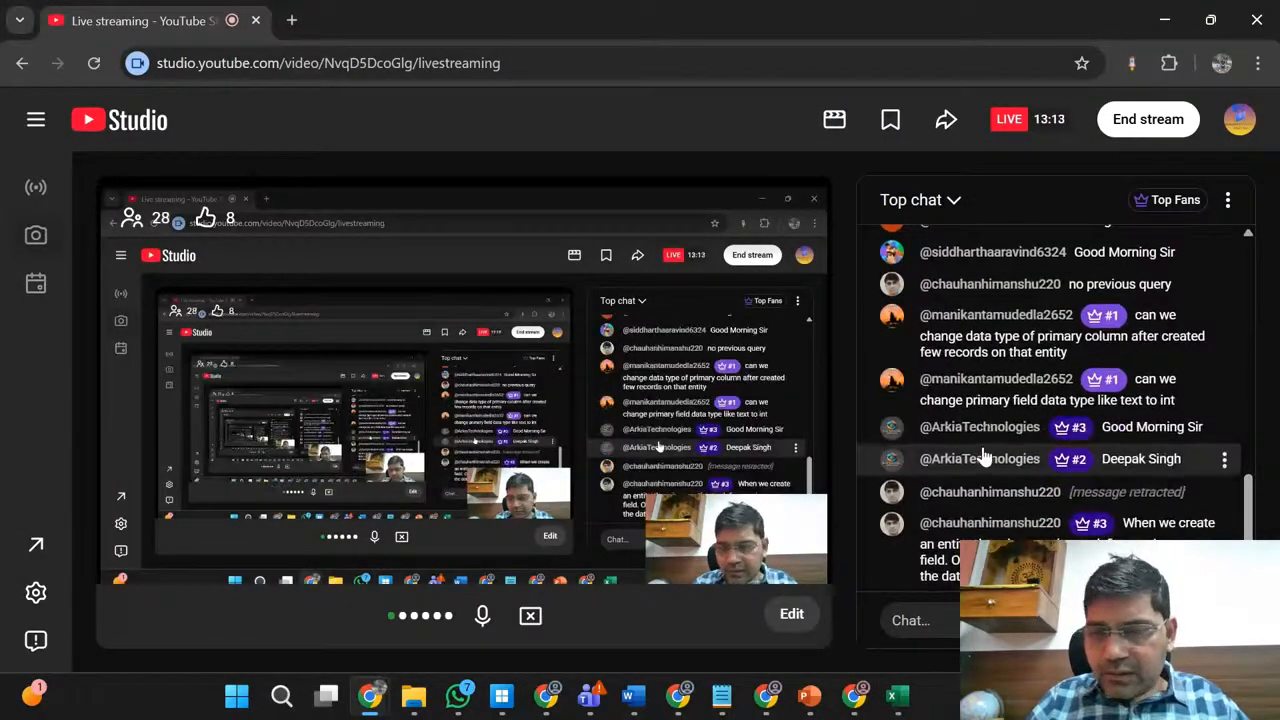
left_click(1165, 18)
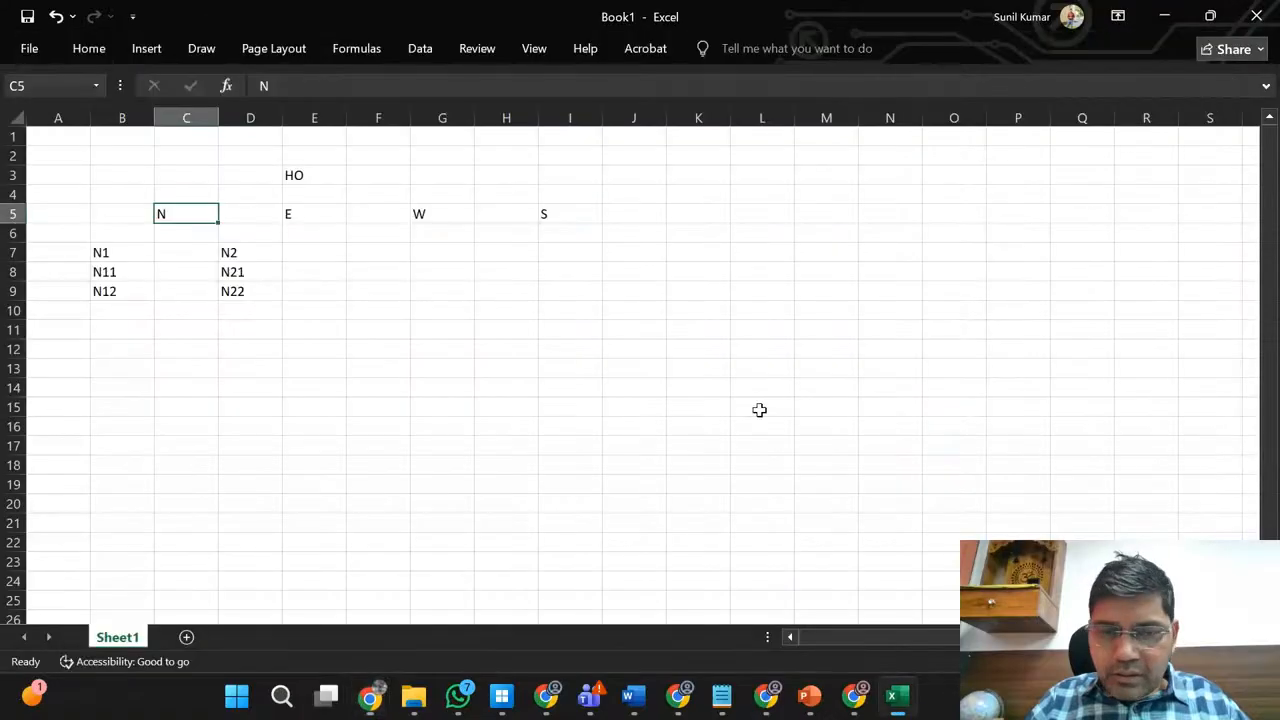
- Examine the N branch of the hierarchy, covering N1, N2 and the entries beneath them
left_click(126, 296)
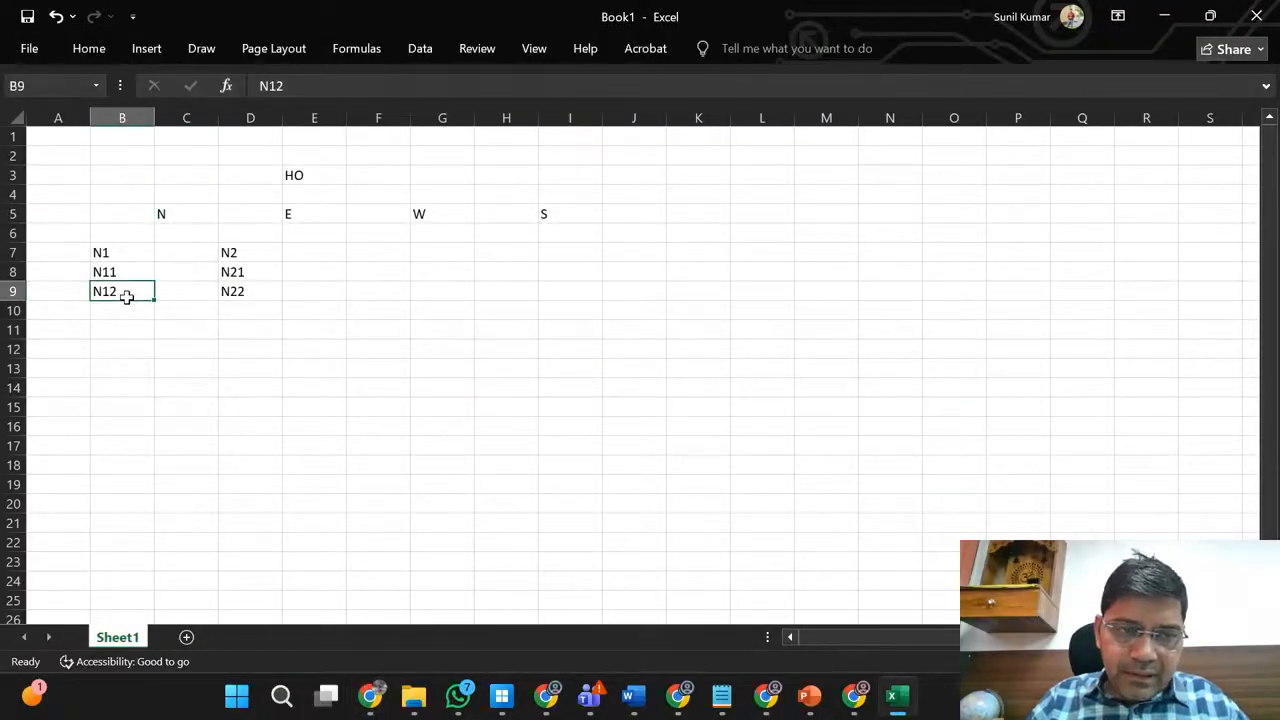
key("Right")
key("Right")
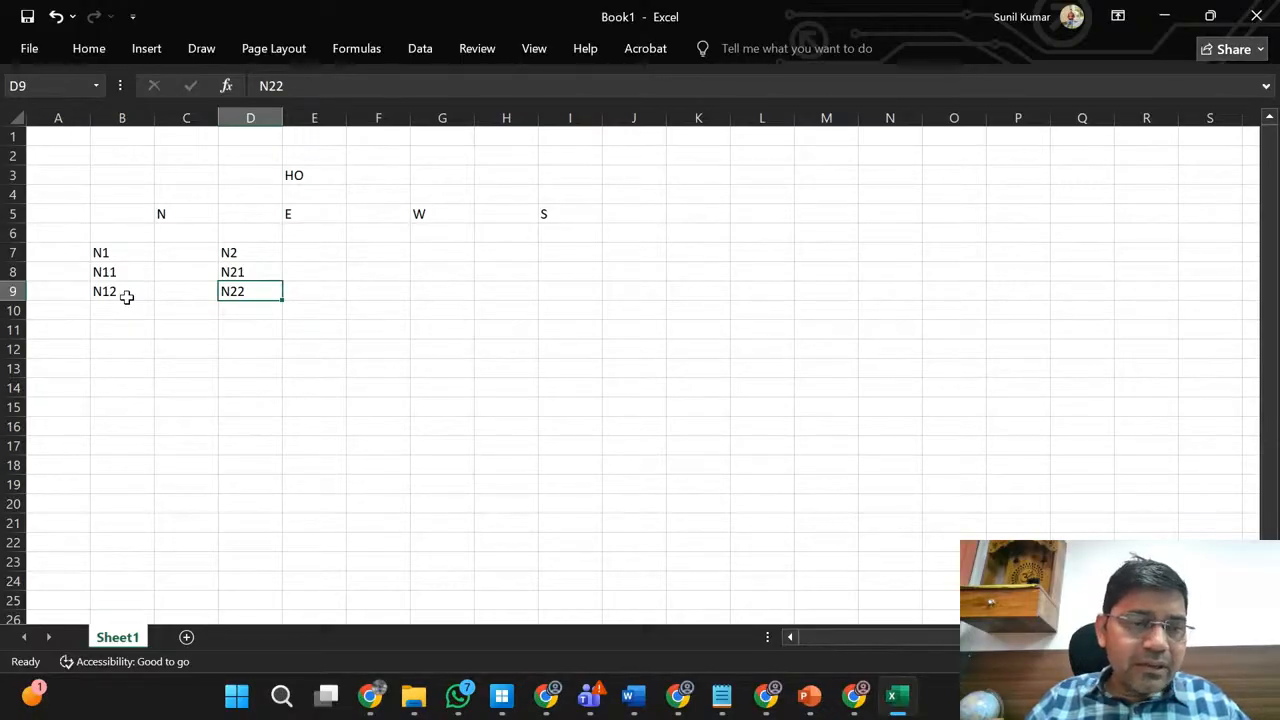
key("Left")
key("Left")
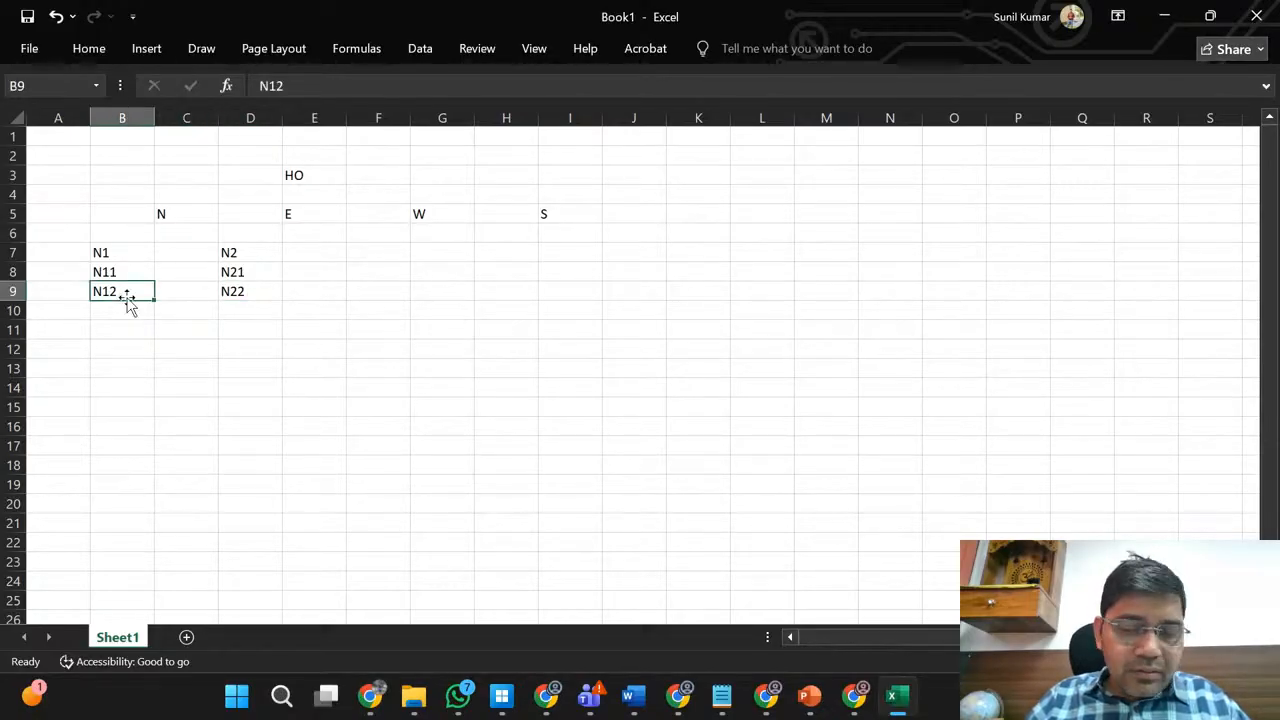
key("Up")
key("Up")
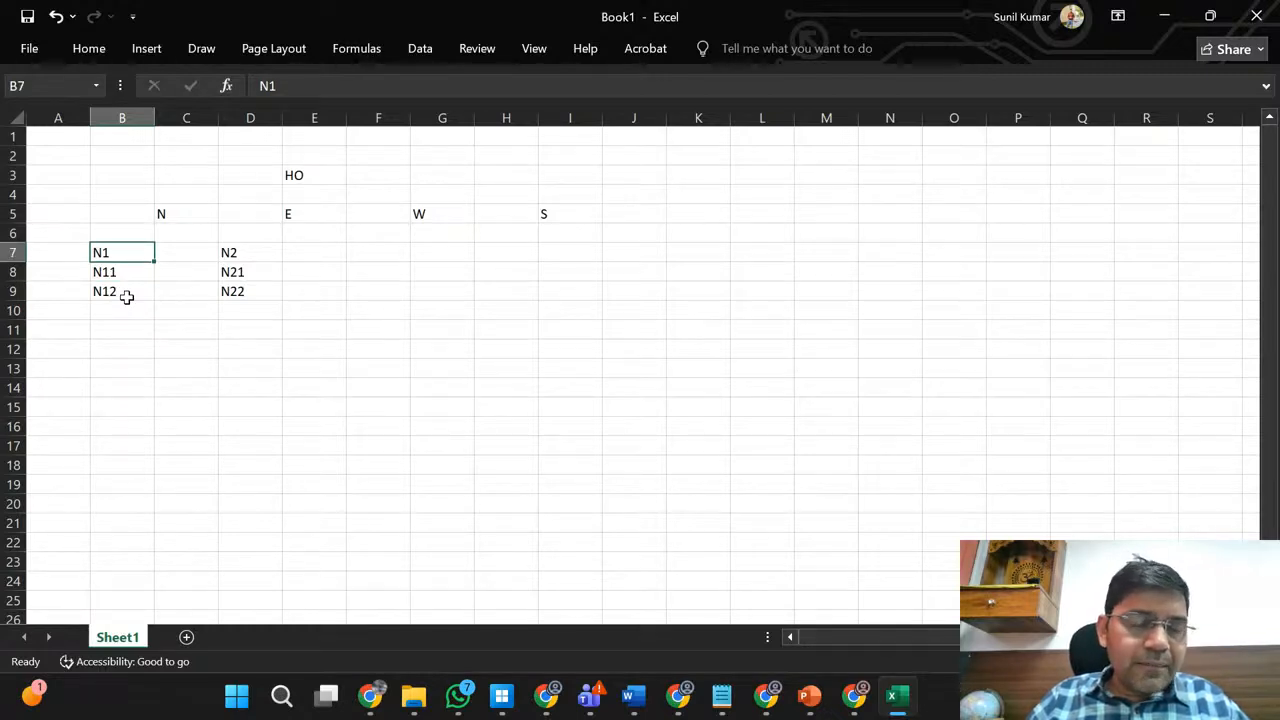
key("Up")
key("Up")
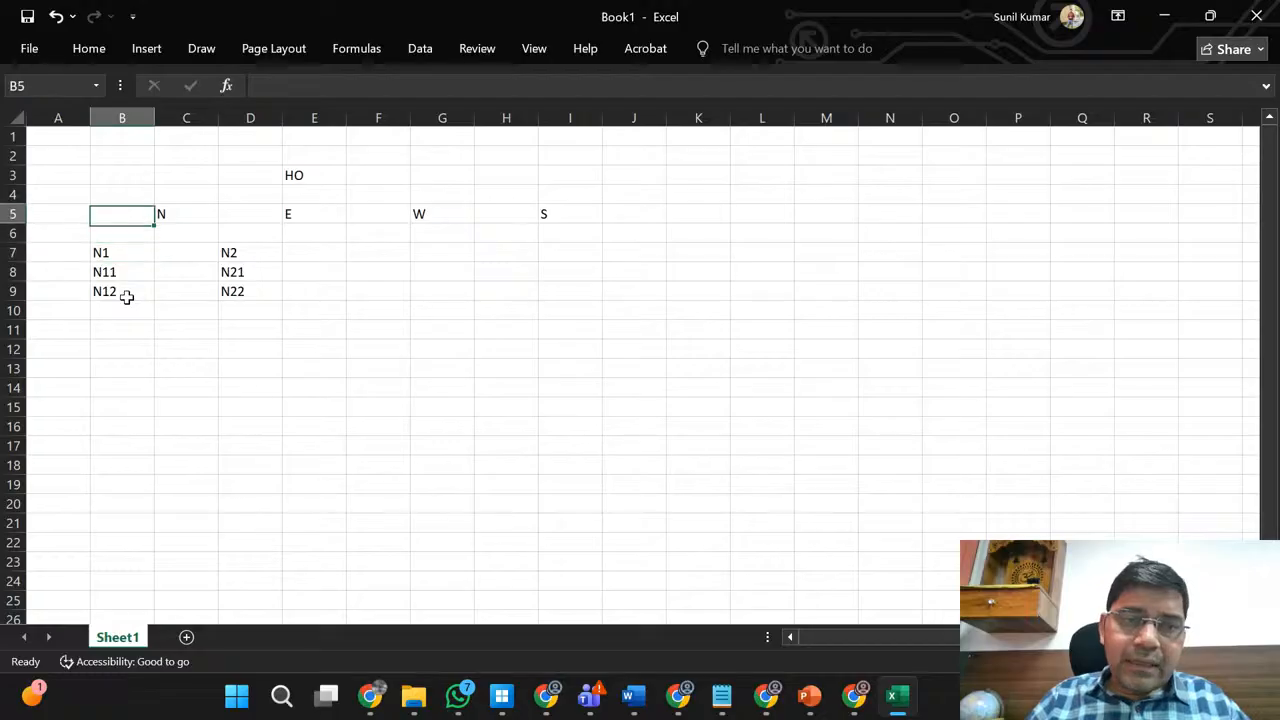
key("Right")
key("Right")
key("Right")
key("Left")
key("Left")
key("Down")
key("Right")
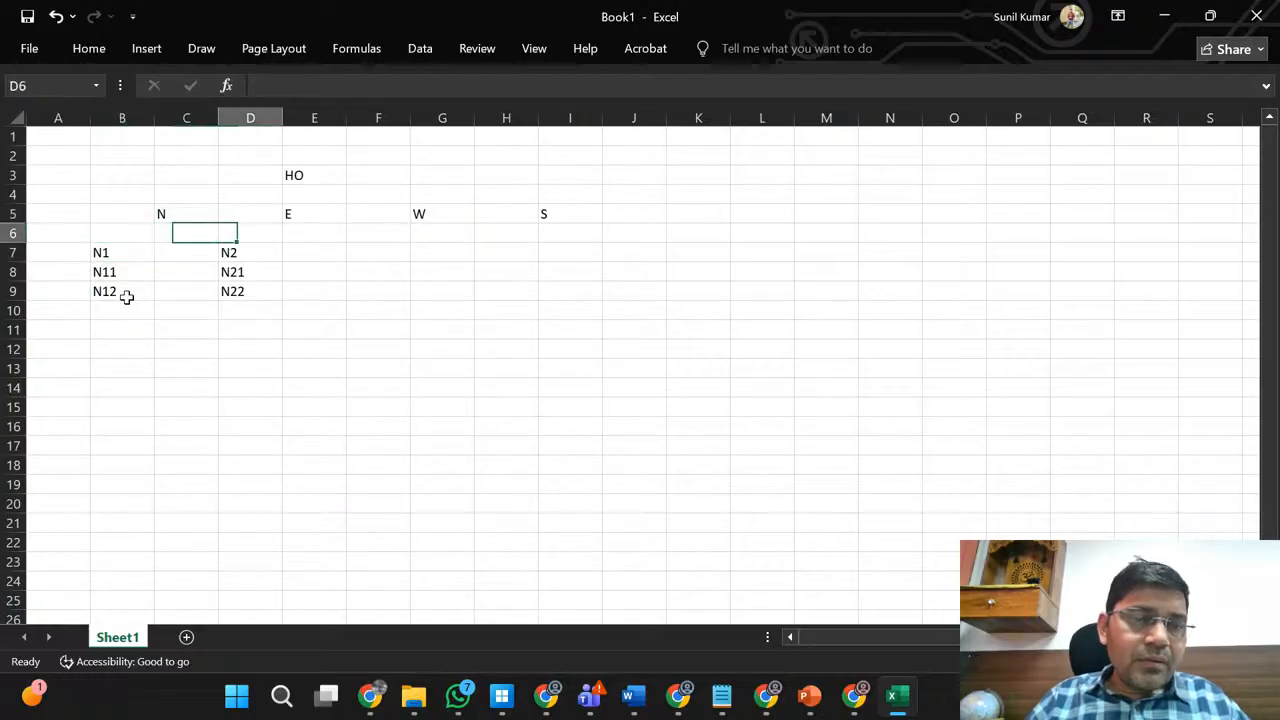
key("Down")
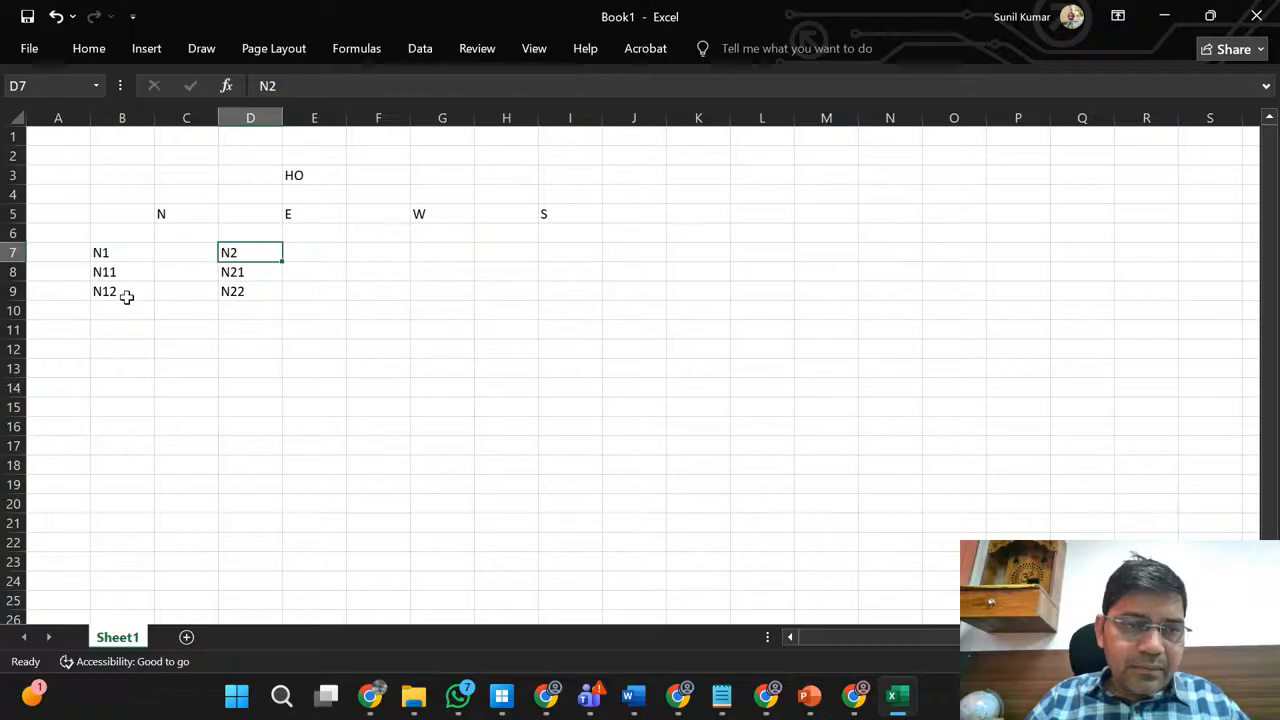
key("Left")
key("Left")
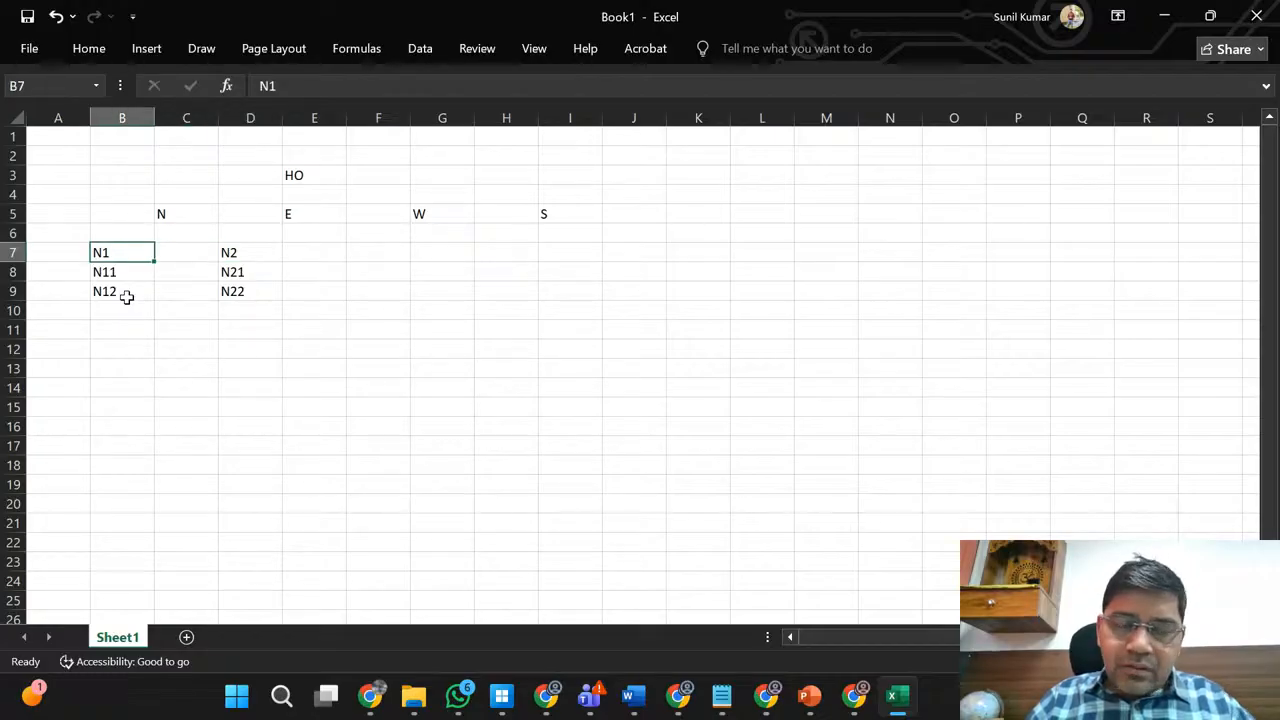
- Examine the hierarchy from N2 in row 7 across to region S and the empty cells beneath it
key("Right")
key("Right")
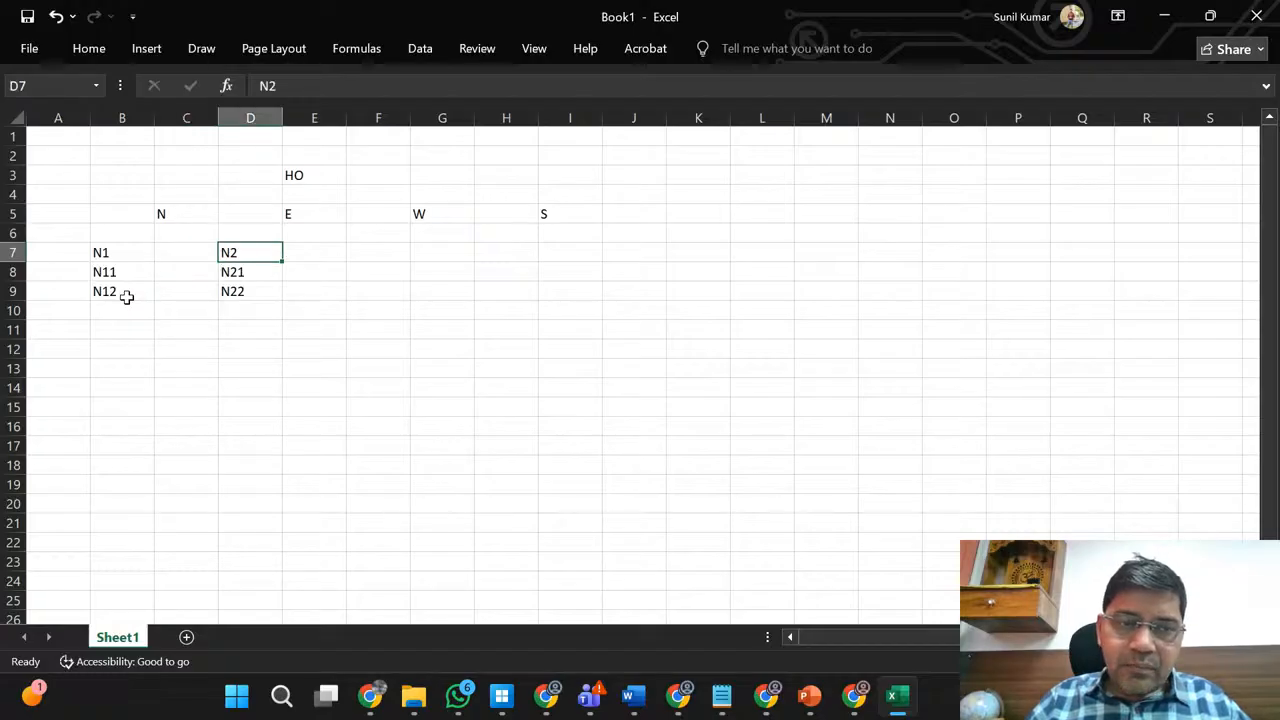
key("Up")
key("Right")
key("Left")
key("Down")
key("Right")
key("Right")
key("Right")
key("Right")
key("Right")
key("Up")
key("Up")
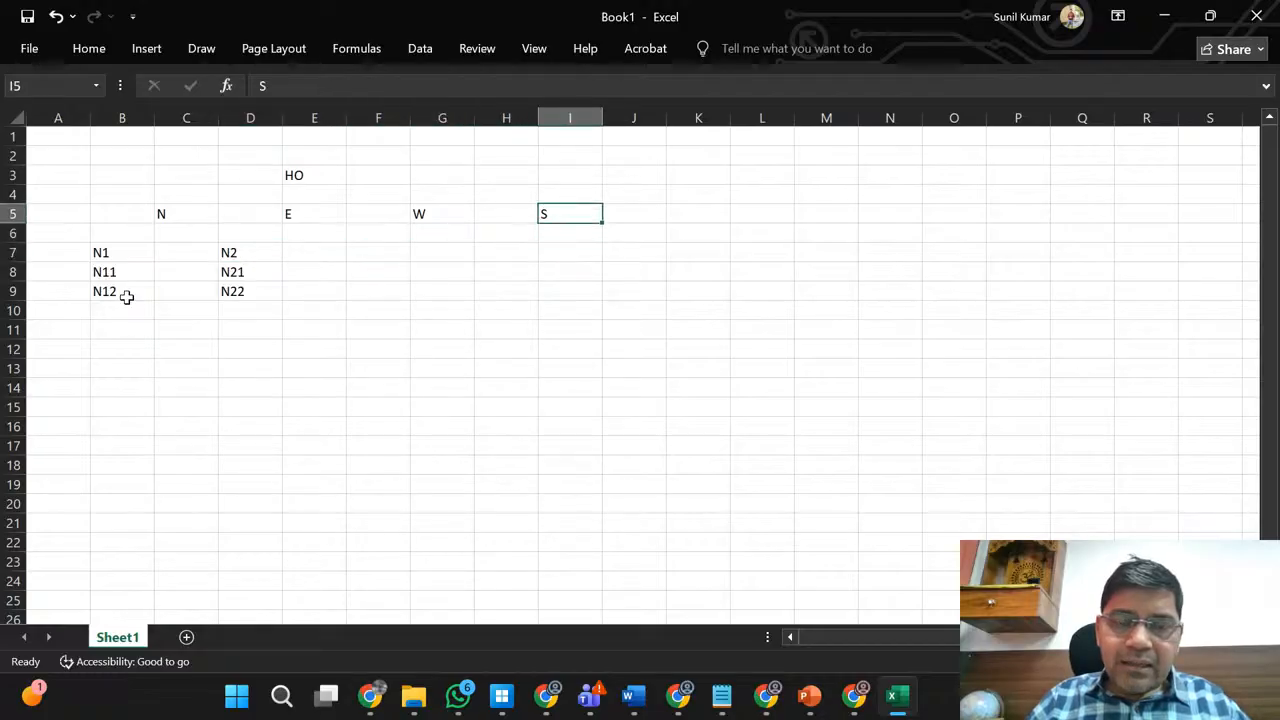
key("Down")
key("Down")
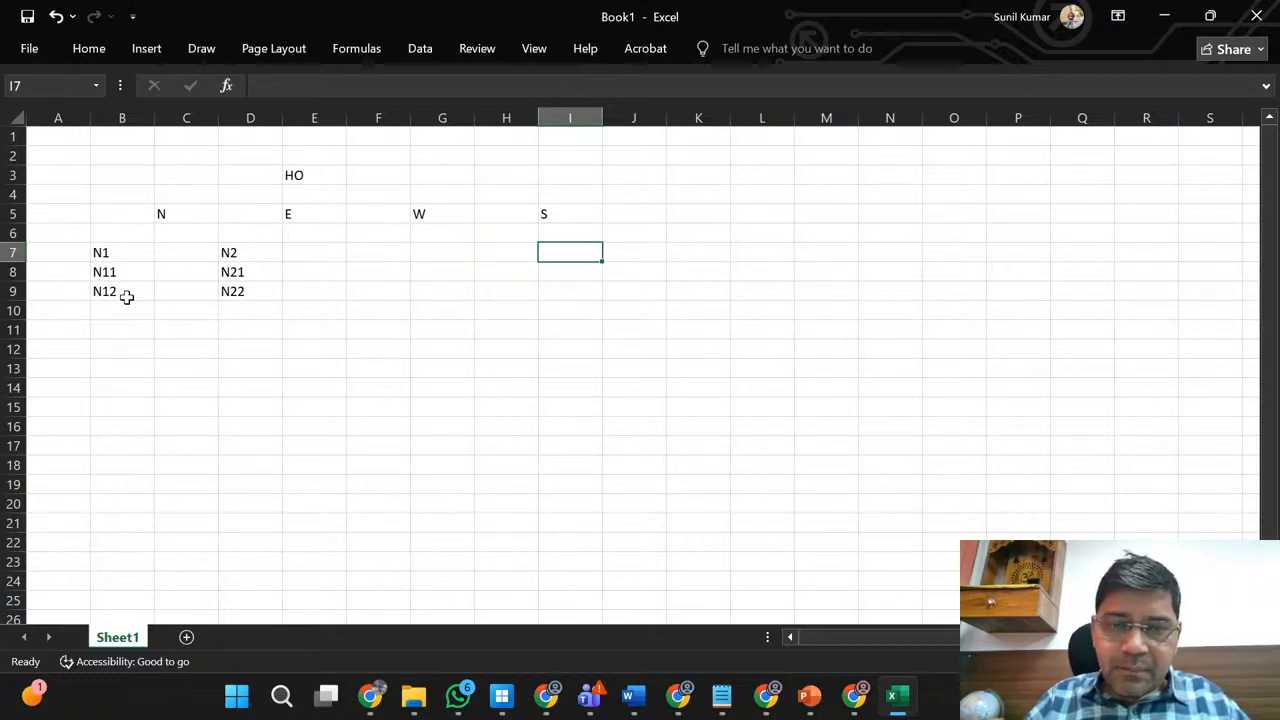
- Examine the N1 and N2 branches down to N12 and N22, and go back up to region N
key("Up")
key("Left")
key("Left")
key("Left")
key("Left")
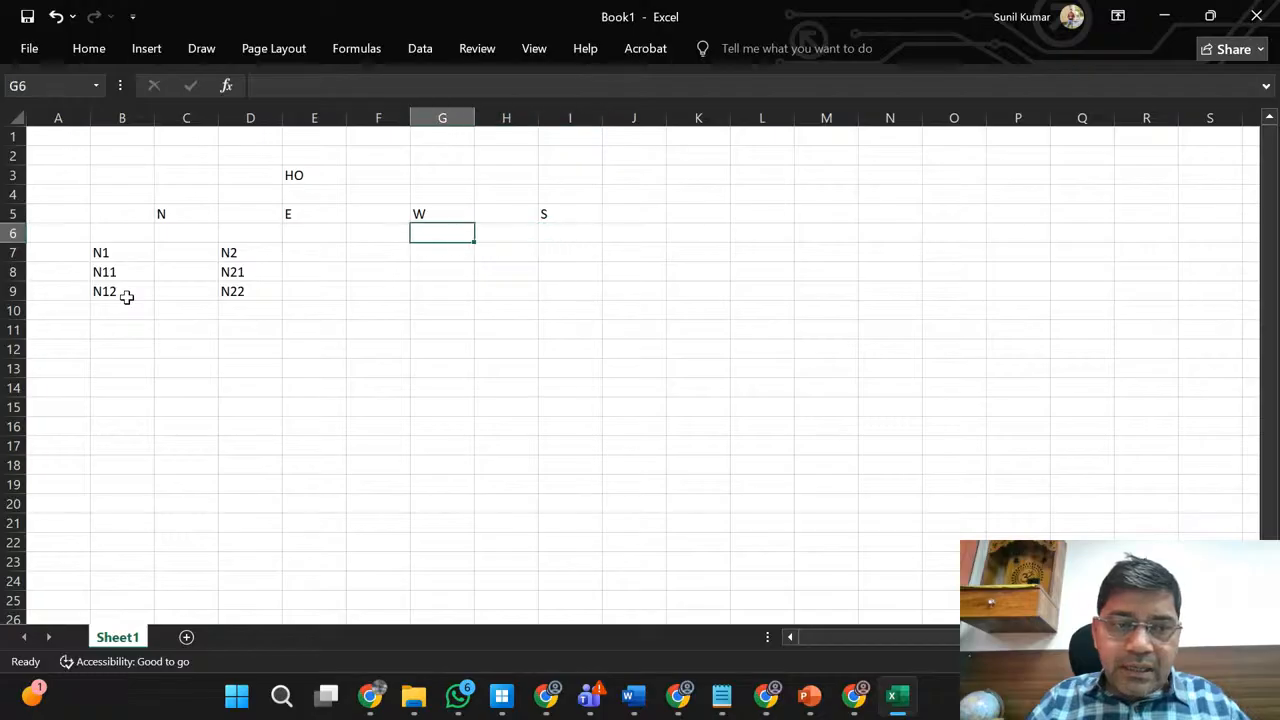
key("Left")
key("Left")
key("Left")
key("Down")
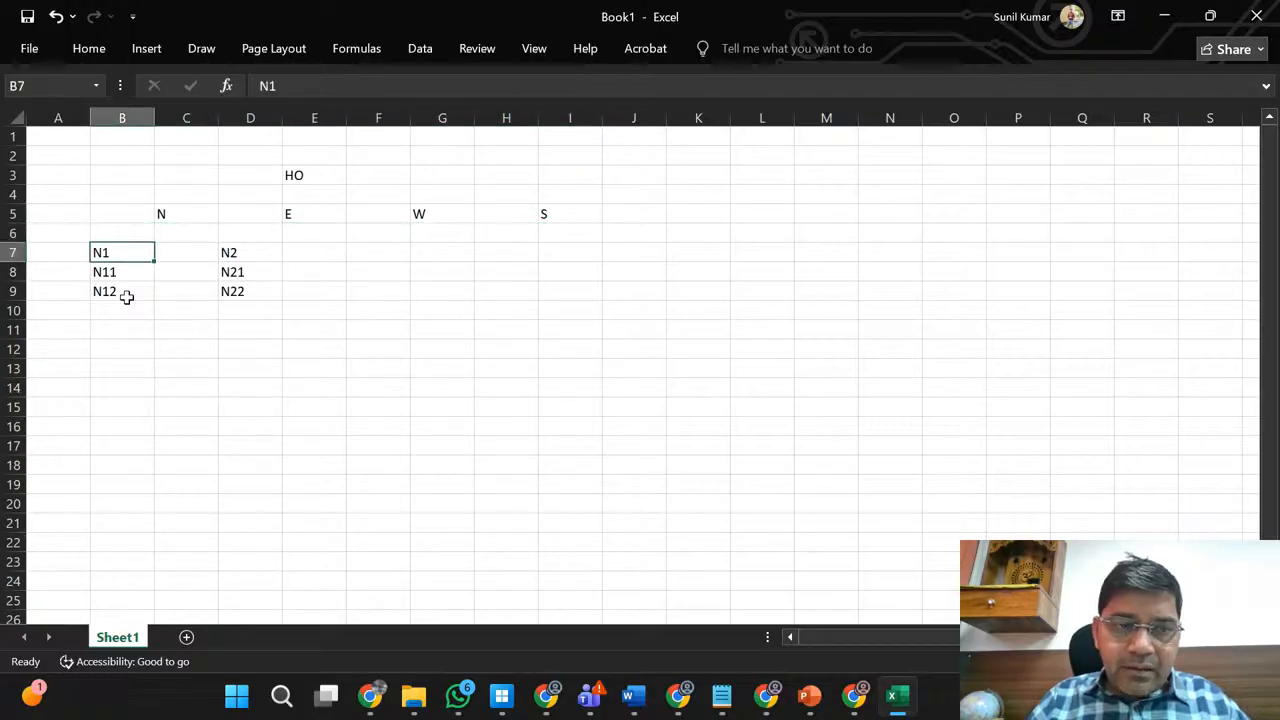
key("Down")
key("Down")
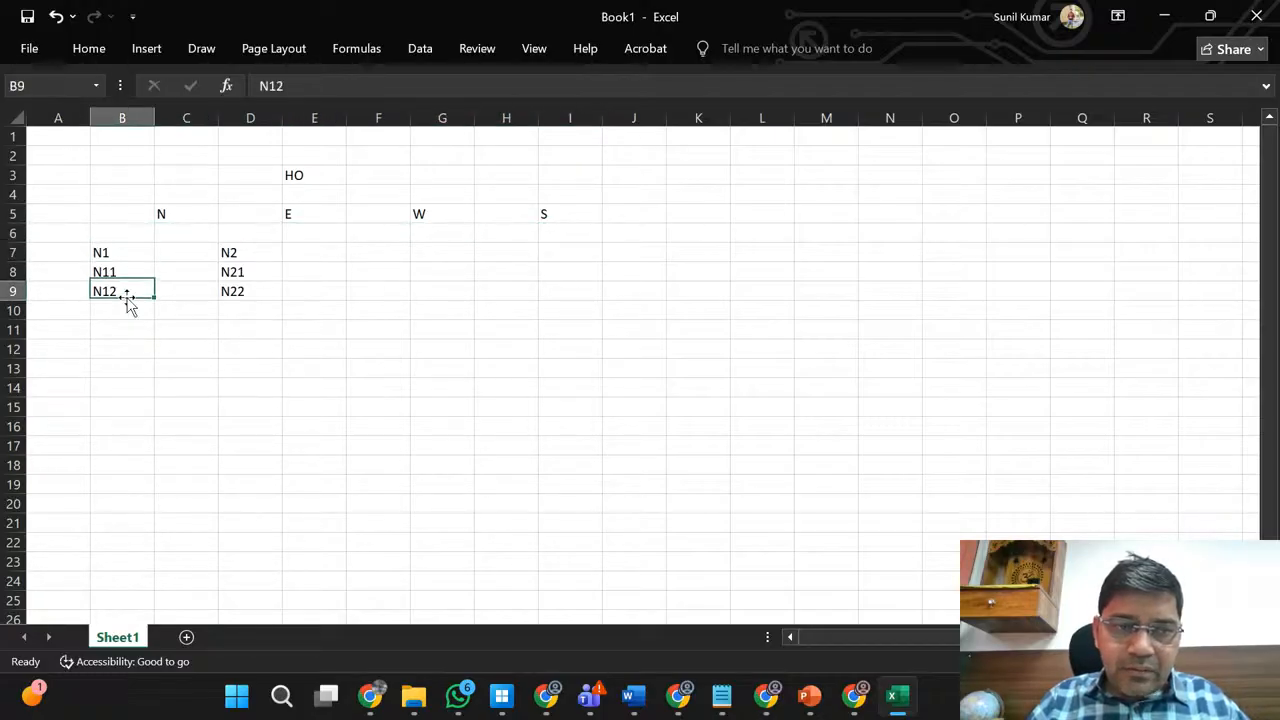
key("Right")
key("Right")
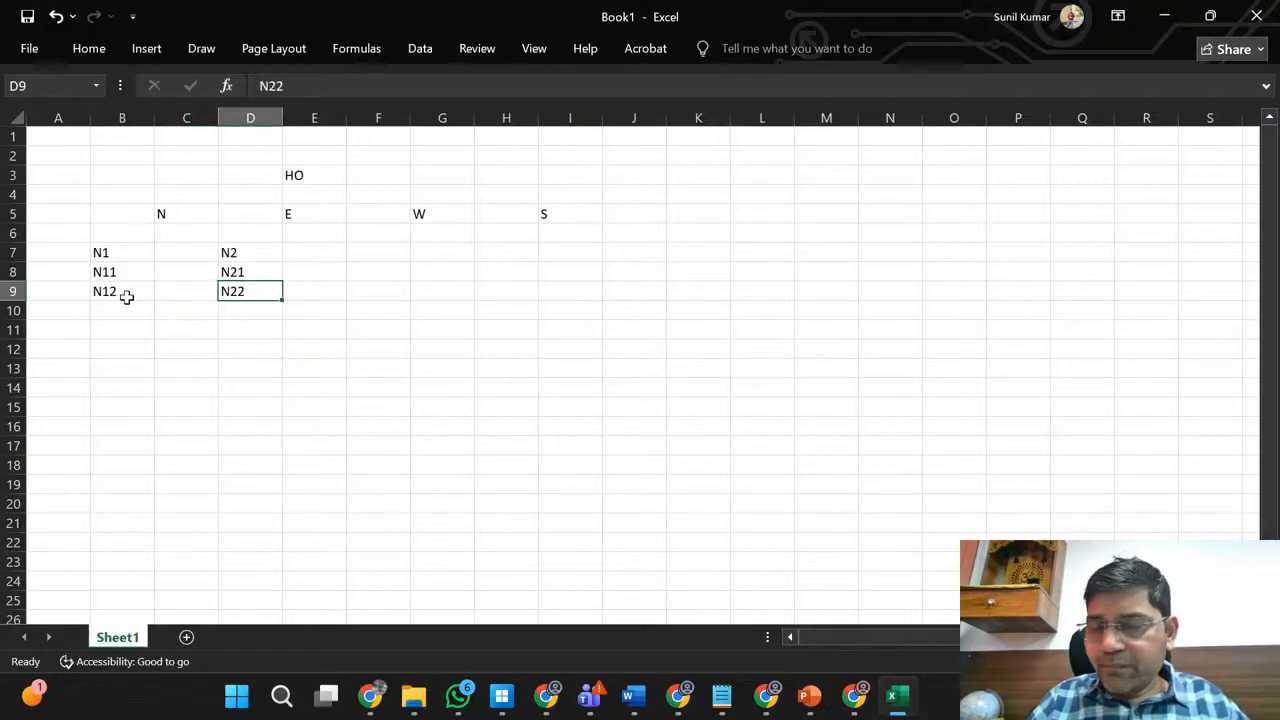
key("Up")
key("Up")
key("Up")
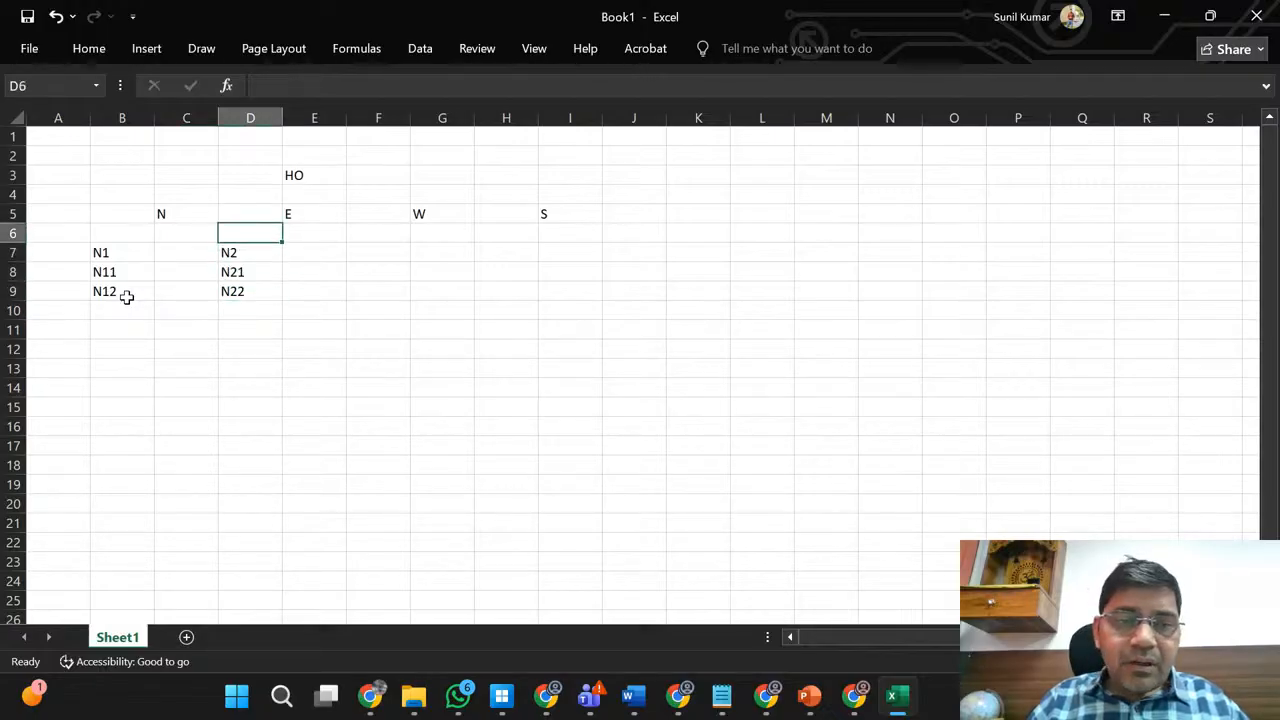
key("Left")
key("Up")
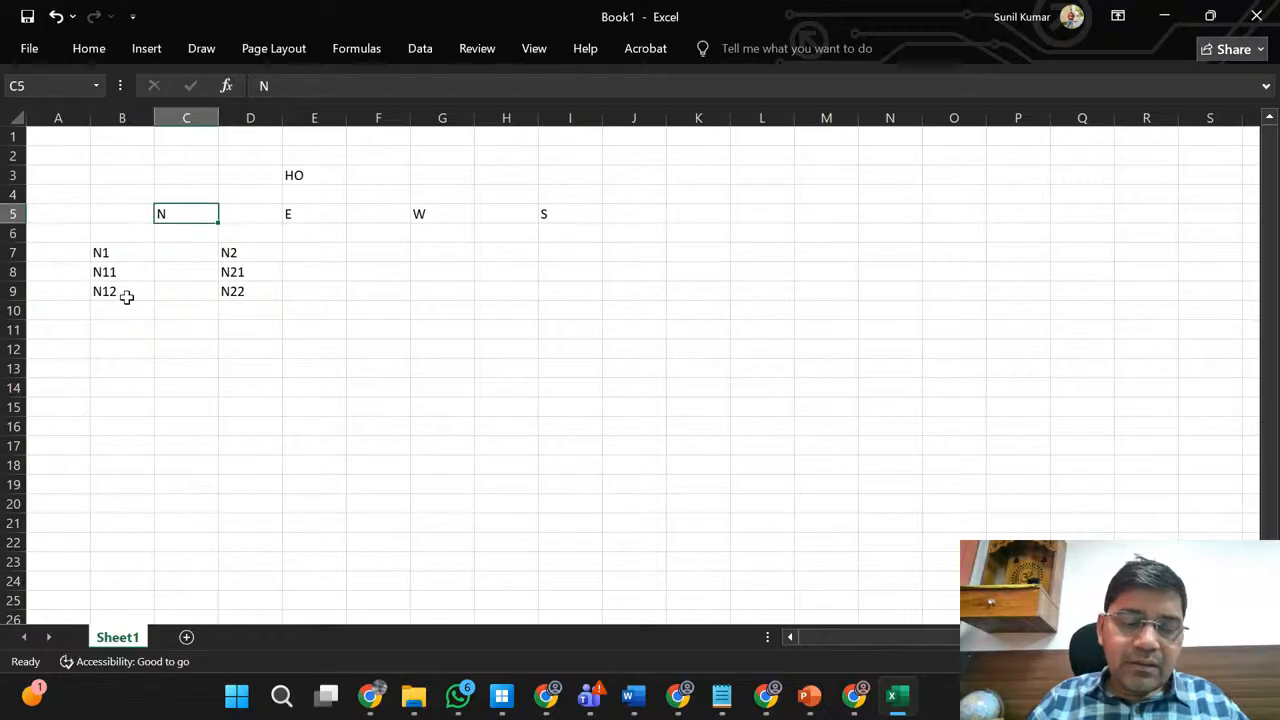
- Examine the regions in row 5 from N to W, and the N1 branch with N11 and N12
key("shift+Right")
key("shift+Left")
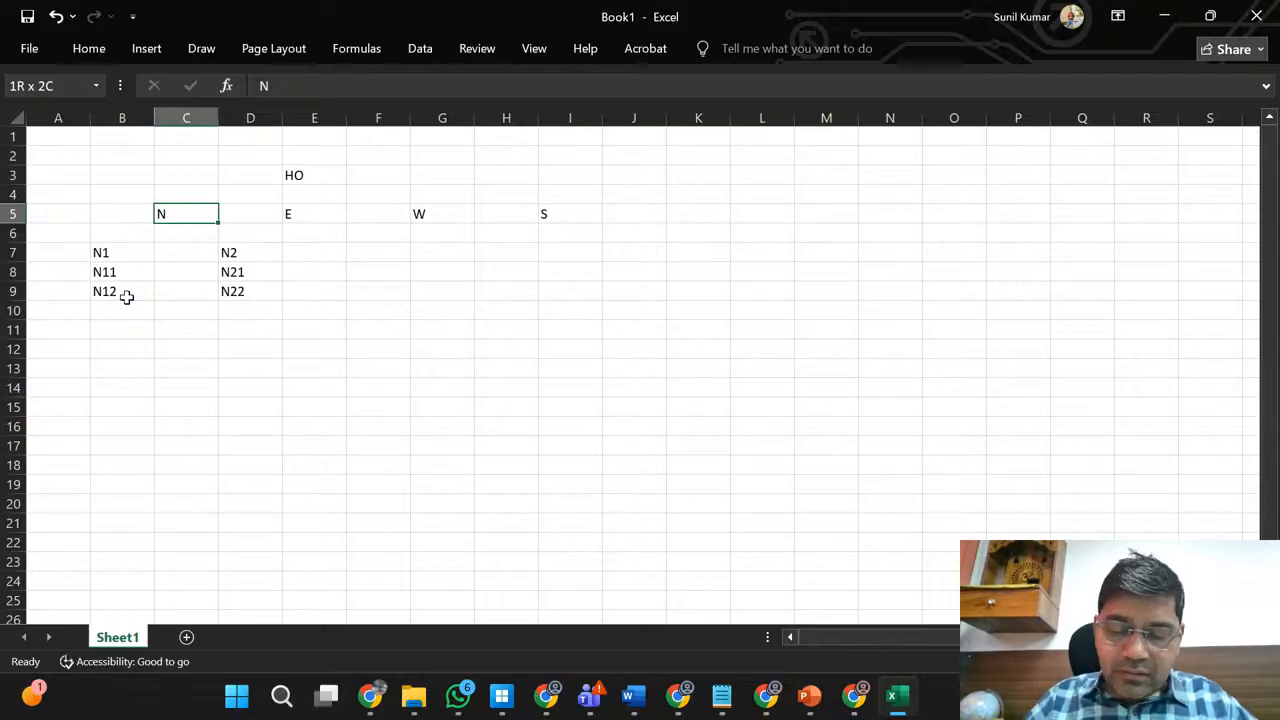
key("Right")
key("Right")
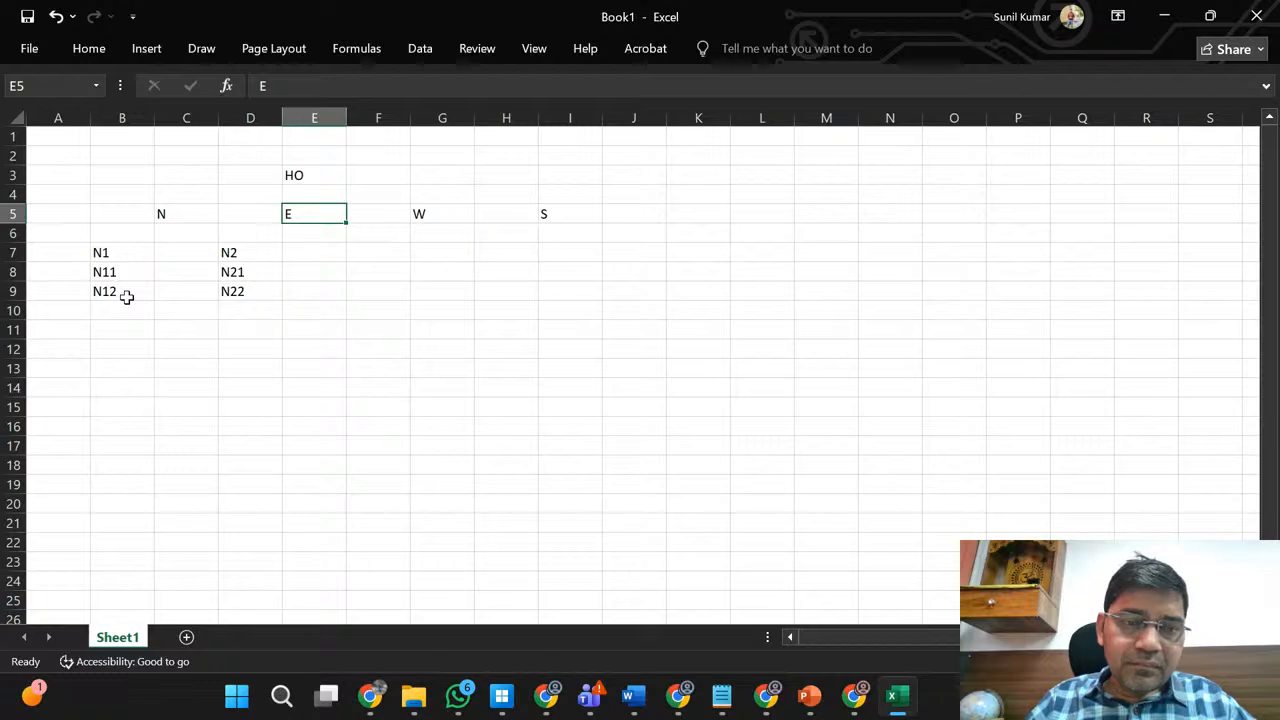
key("Right")
key("Right")
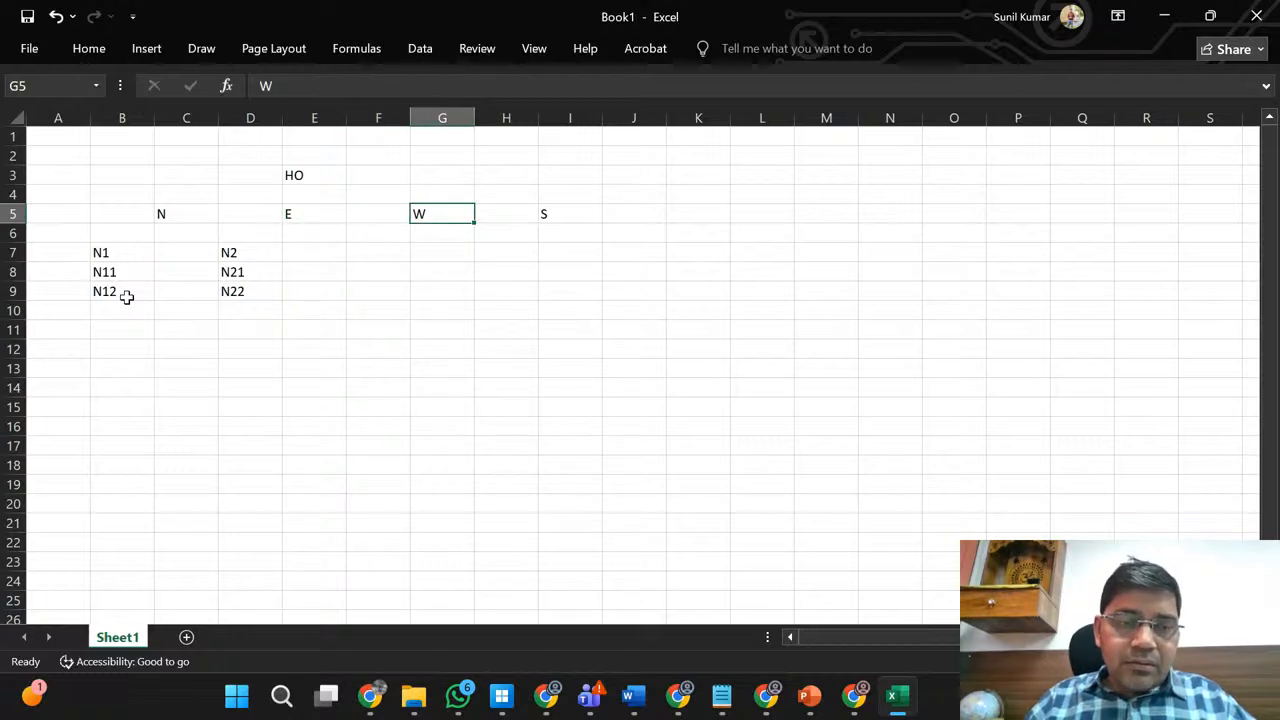
left_click(164, 214)
key("Right")
key("Right")
key("Right")
key("Right")
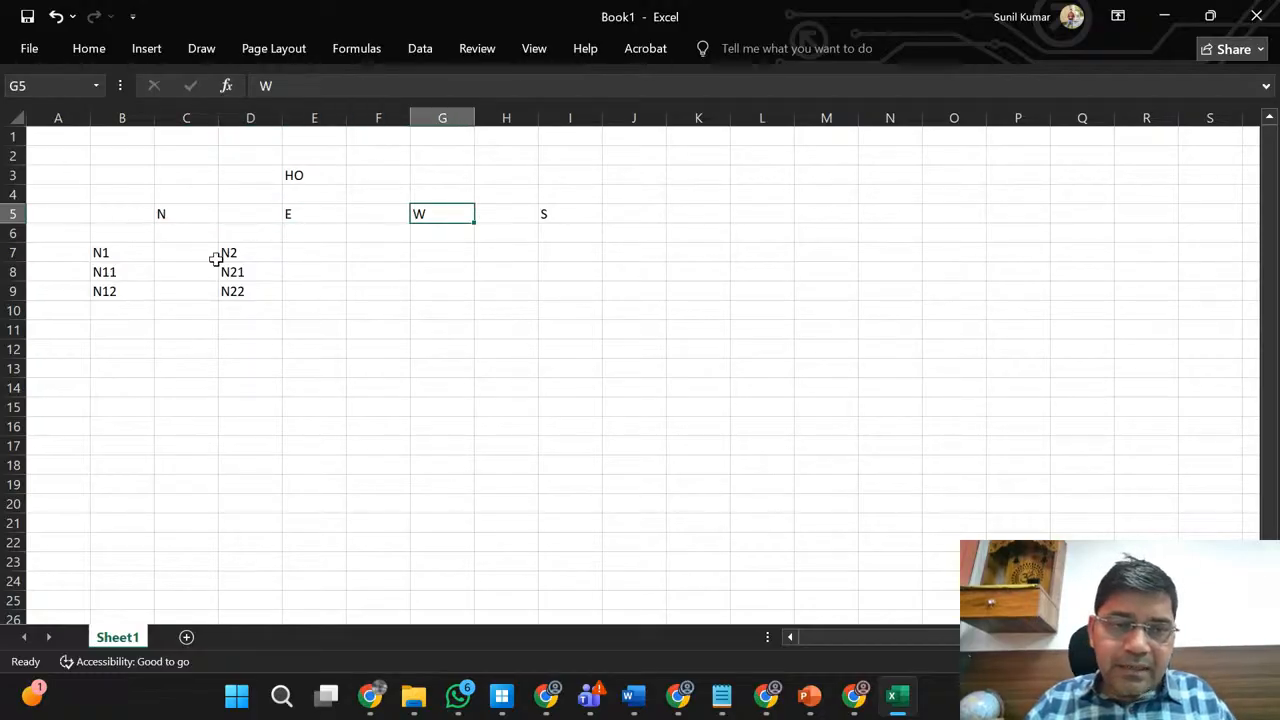
left_click(114, 252)
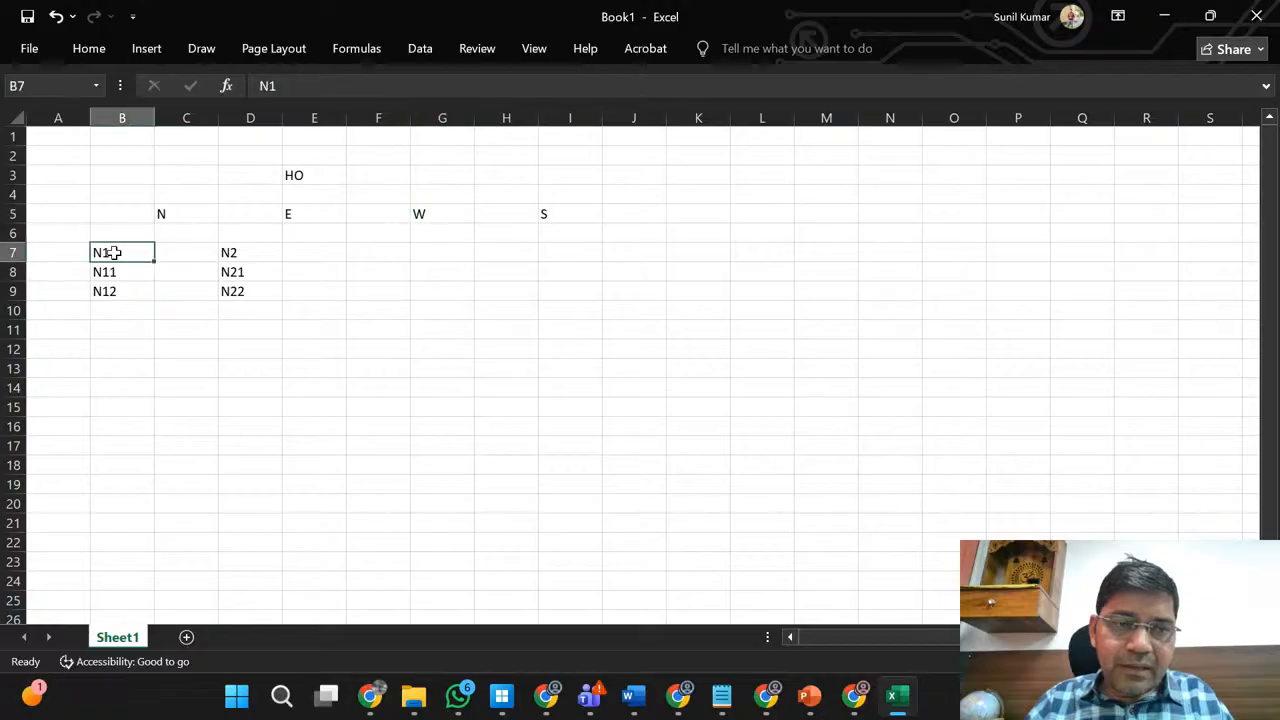
left_click(127, 275)
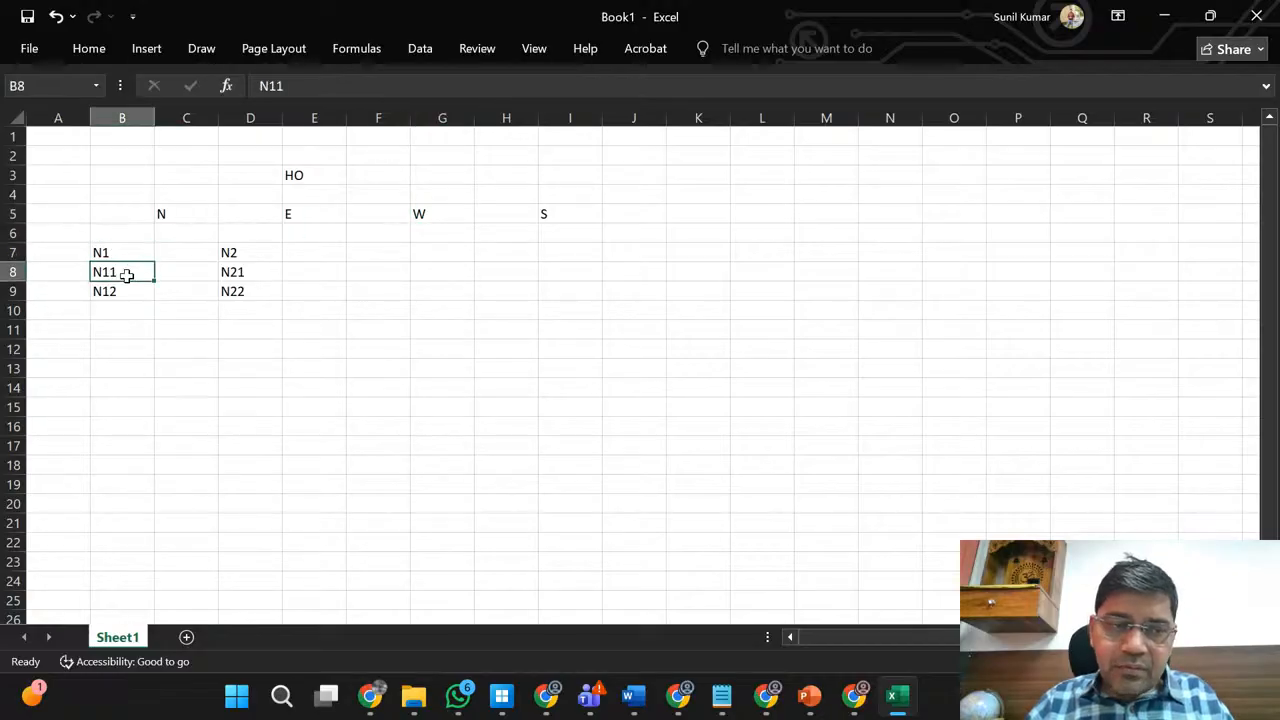
left_click(123, 291)
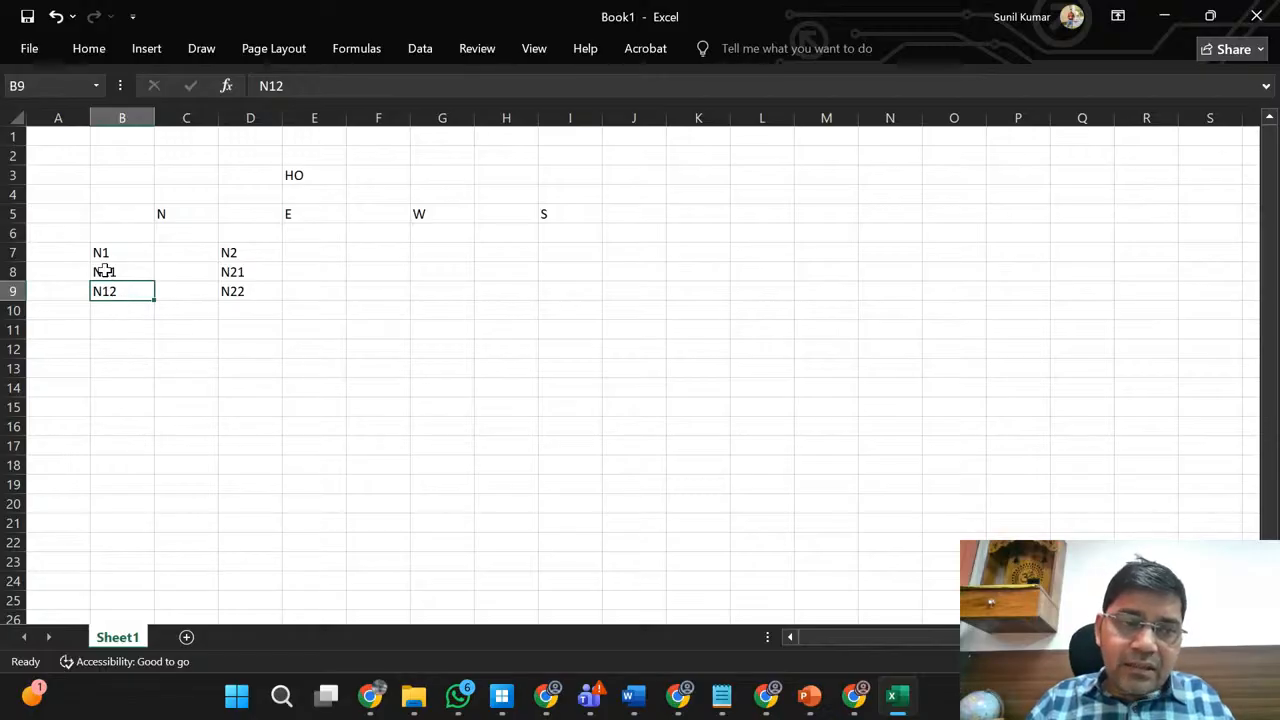
left_click(103, 254)
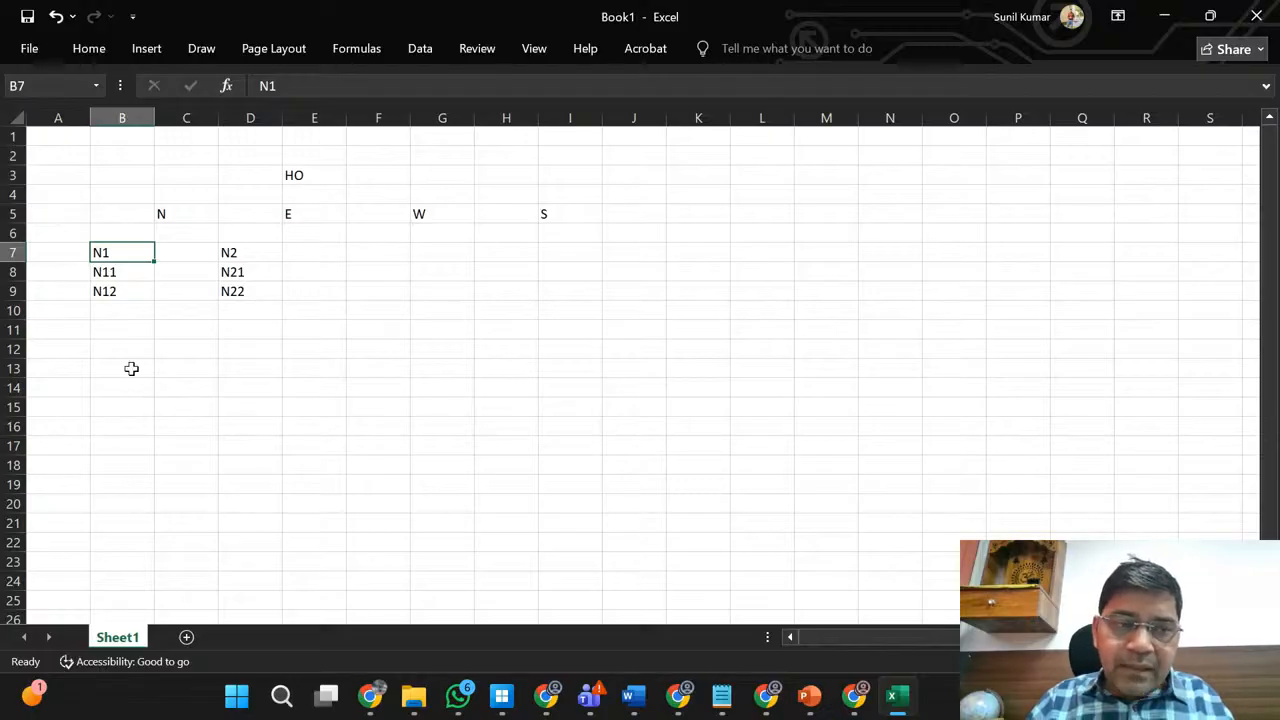
- Enter Noida in cell G7 beneath region W
left_click(447, 217)
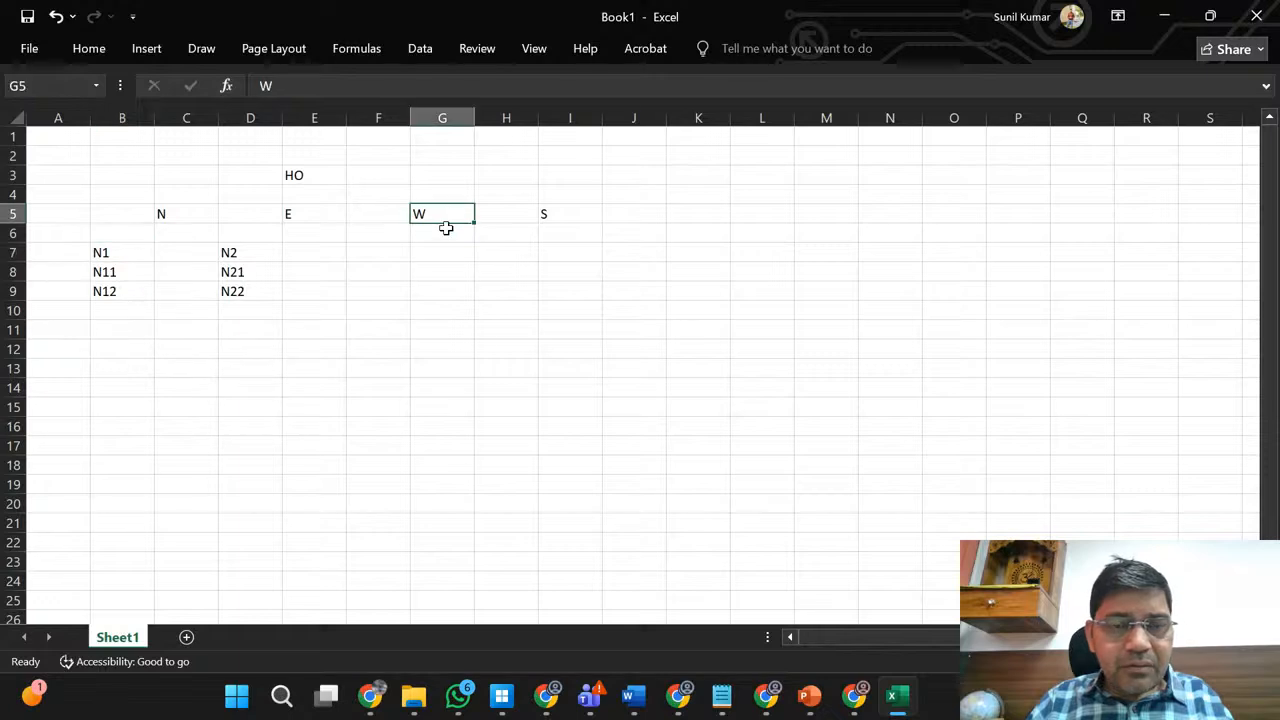
left_click(447, 256)
type("Noida")
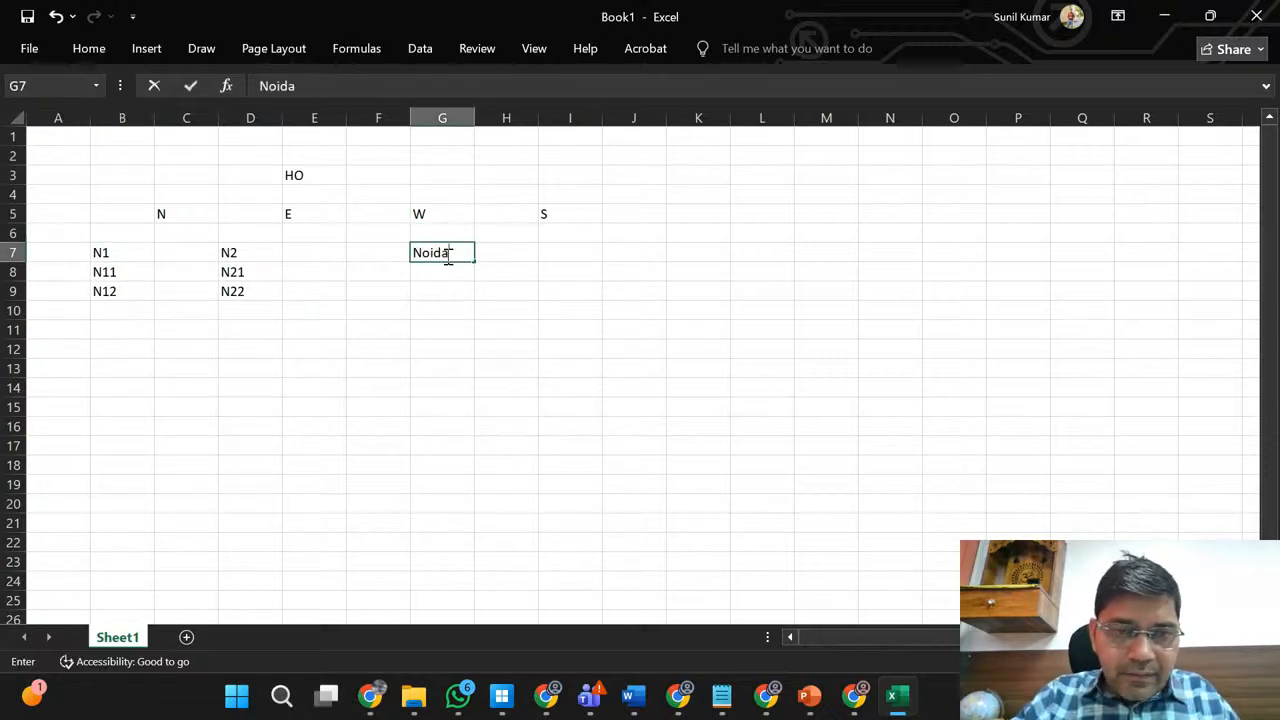
key("Return")
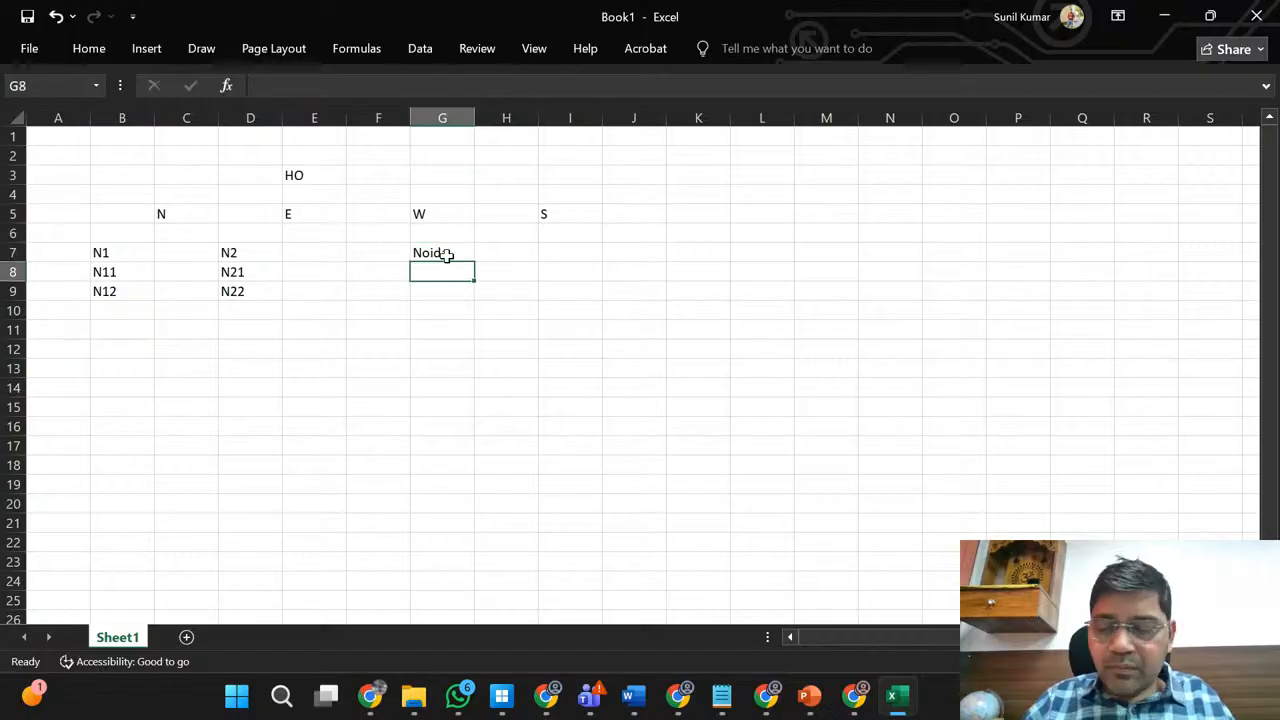
- Examine column G from region W down through Noida to the empty cells beneath it
left_click(447, 255)
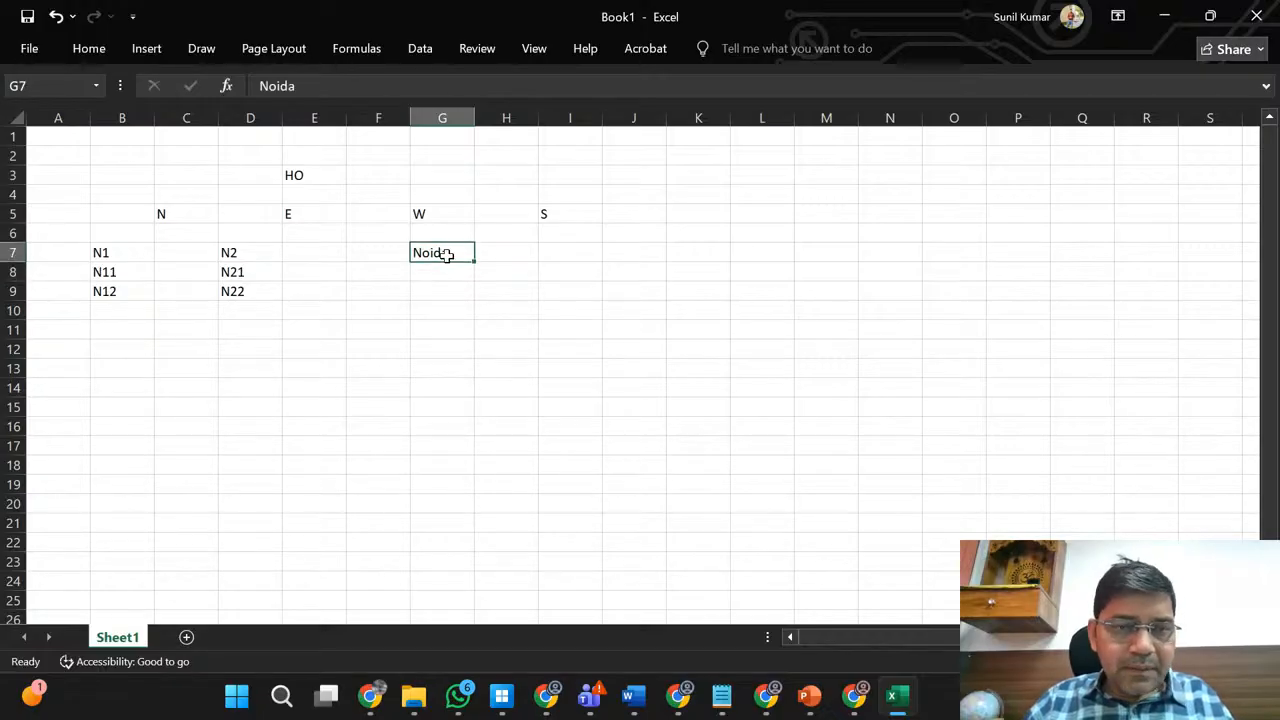
key("Up")
key("Up")
key("Down")
key("Down")
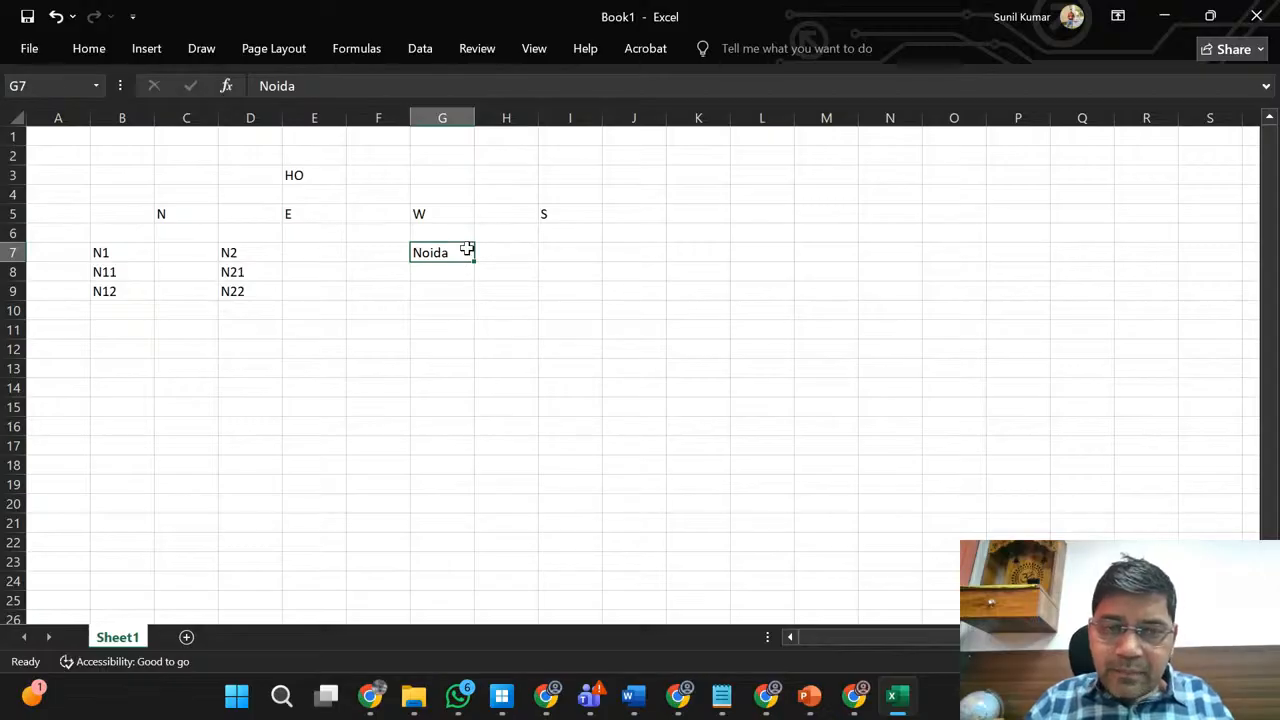
key("Down")
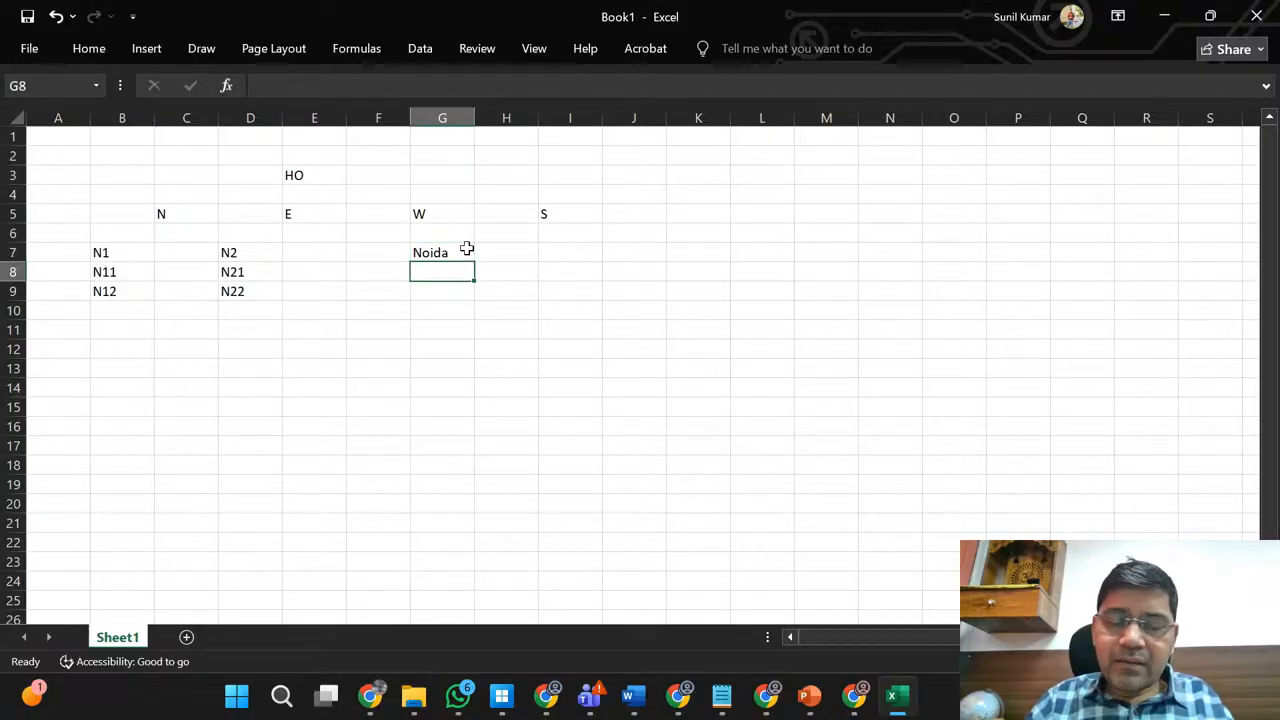
key("Down")
key("Up")
key("Up")
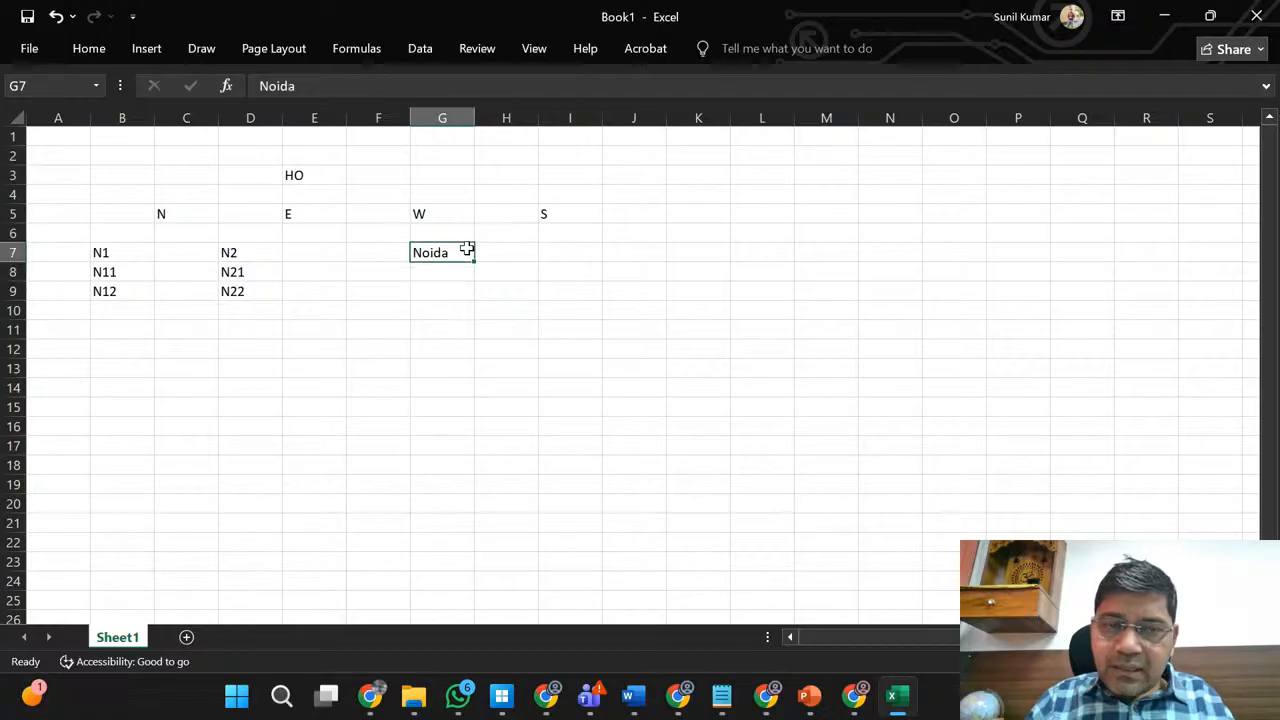
- Enter the departments HR, F&O, Dev and Sales in cells F8 to I8 on the row beneath Noida
key("Left")
key("Down")
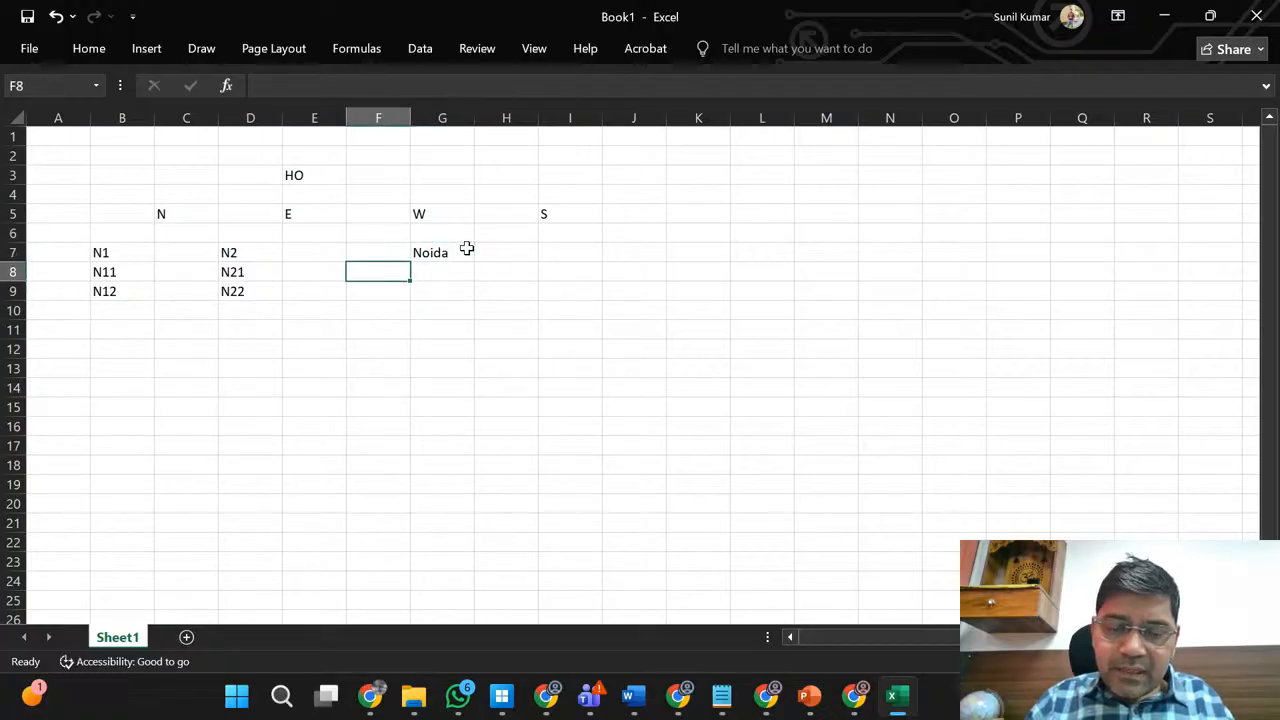
type("HR")
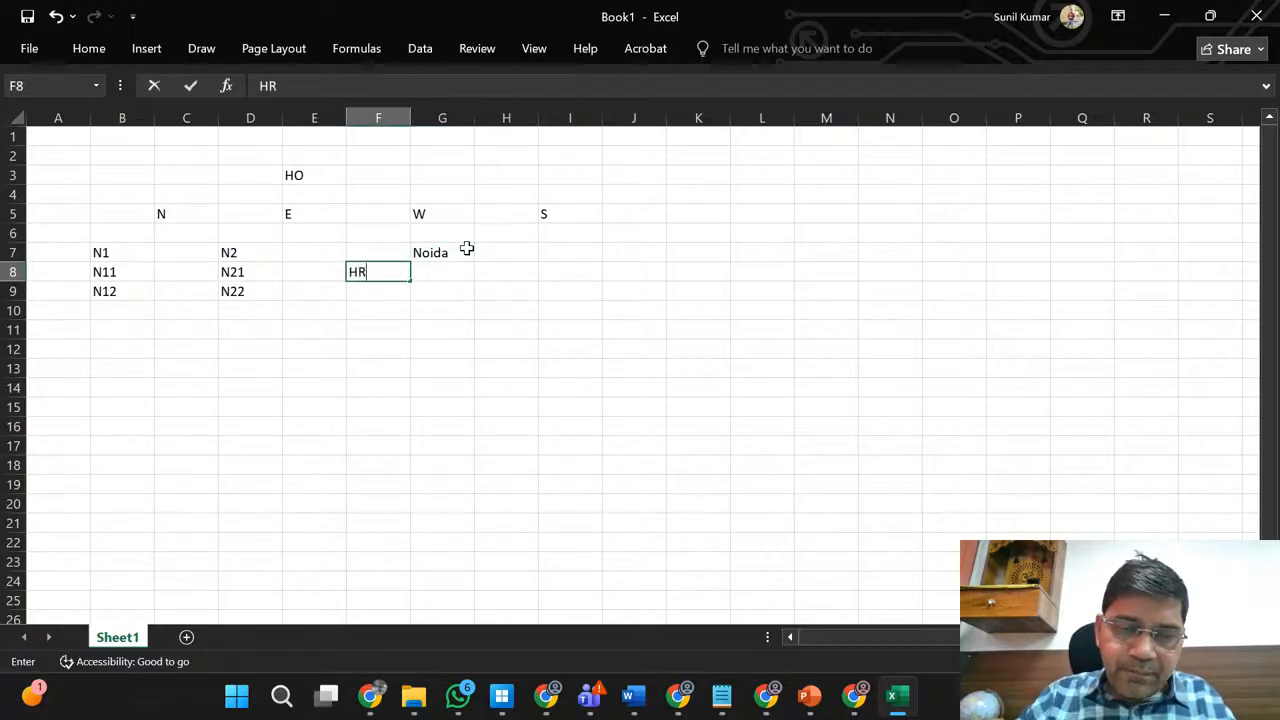
key("Right")
type("F")
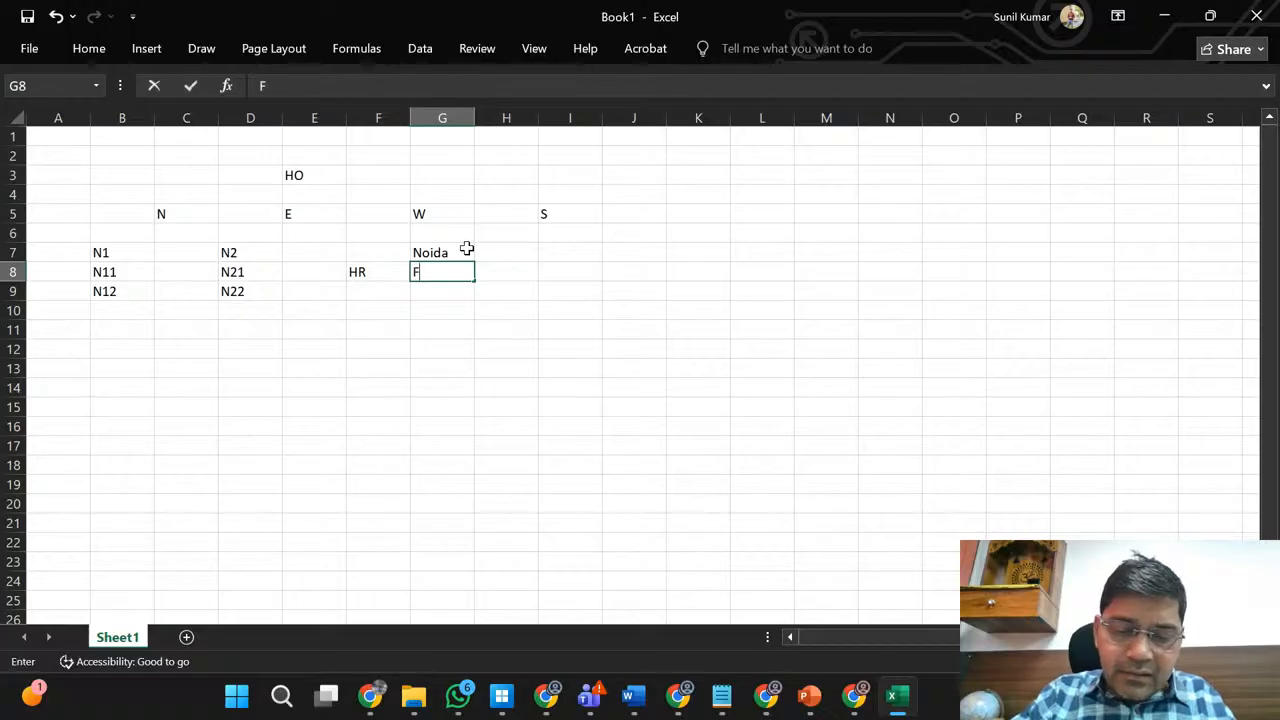
type("&O")
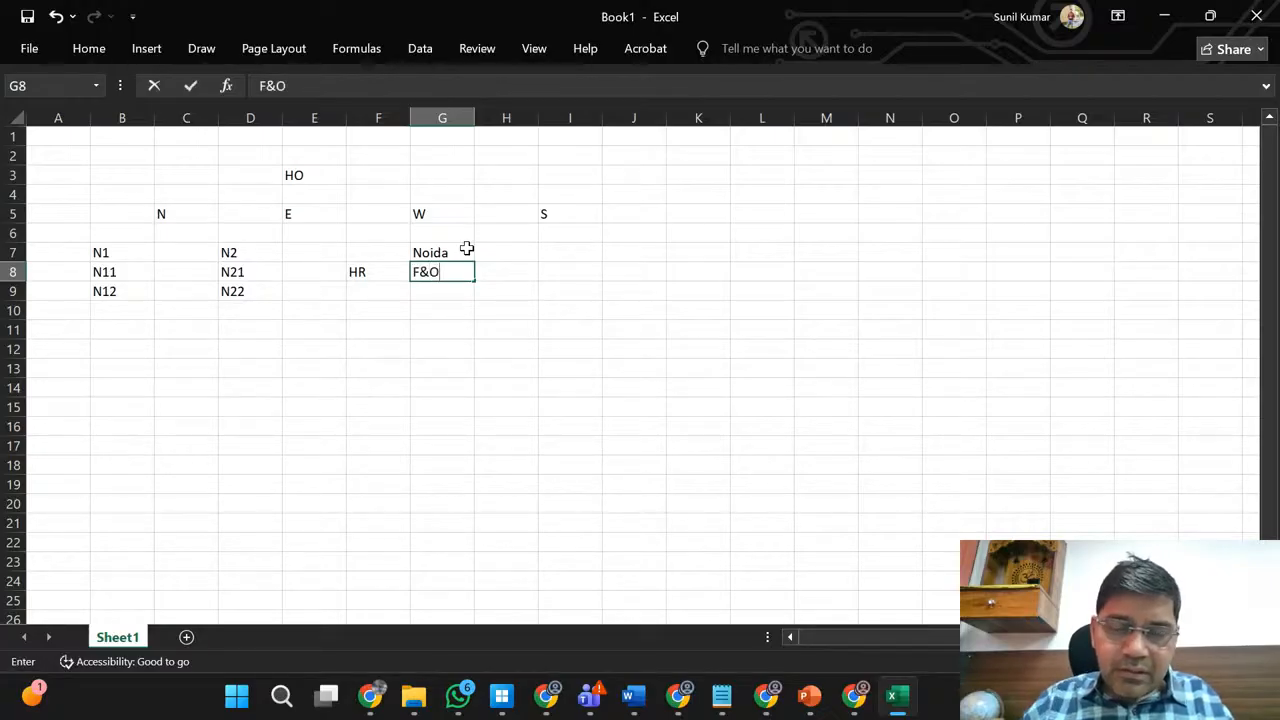
key("Tab")
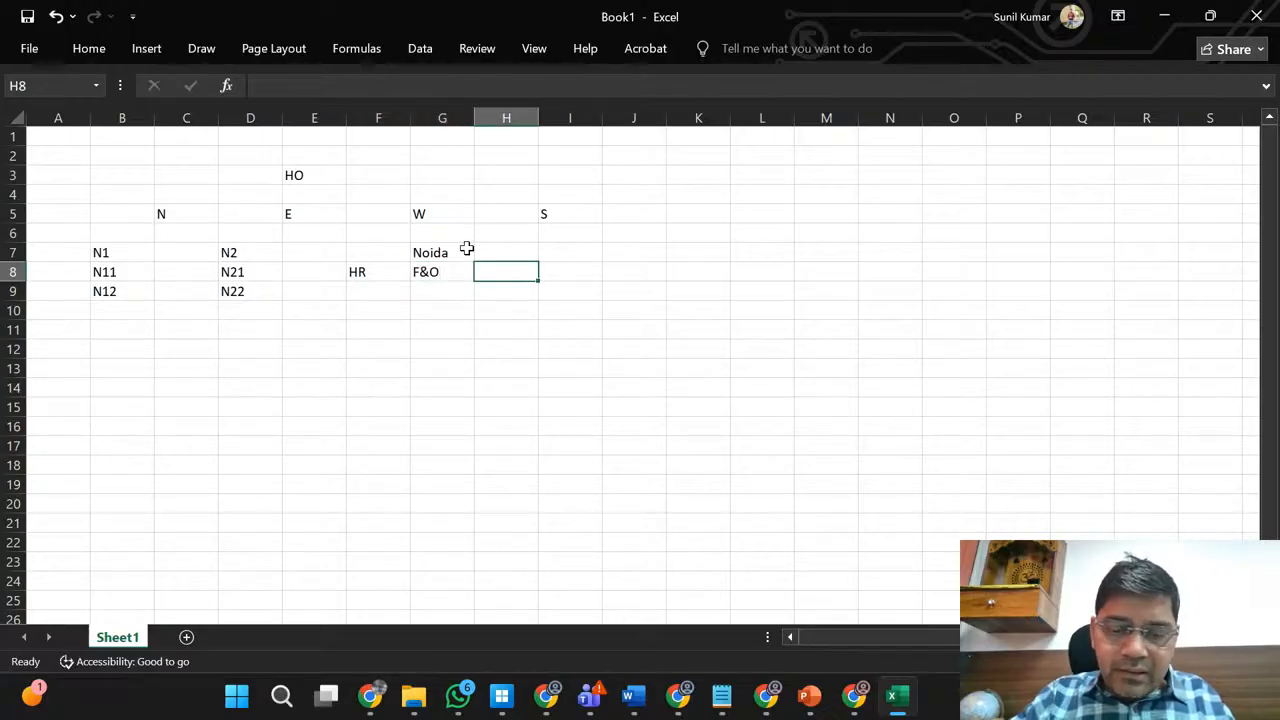
type("Dev")
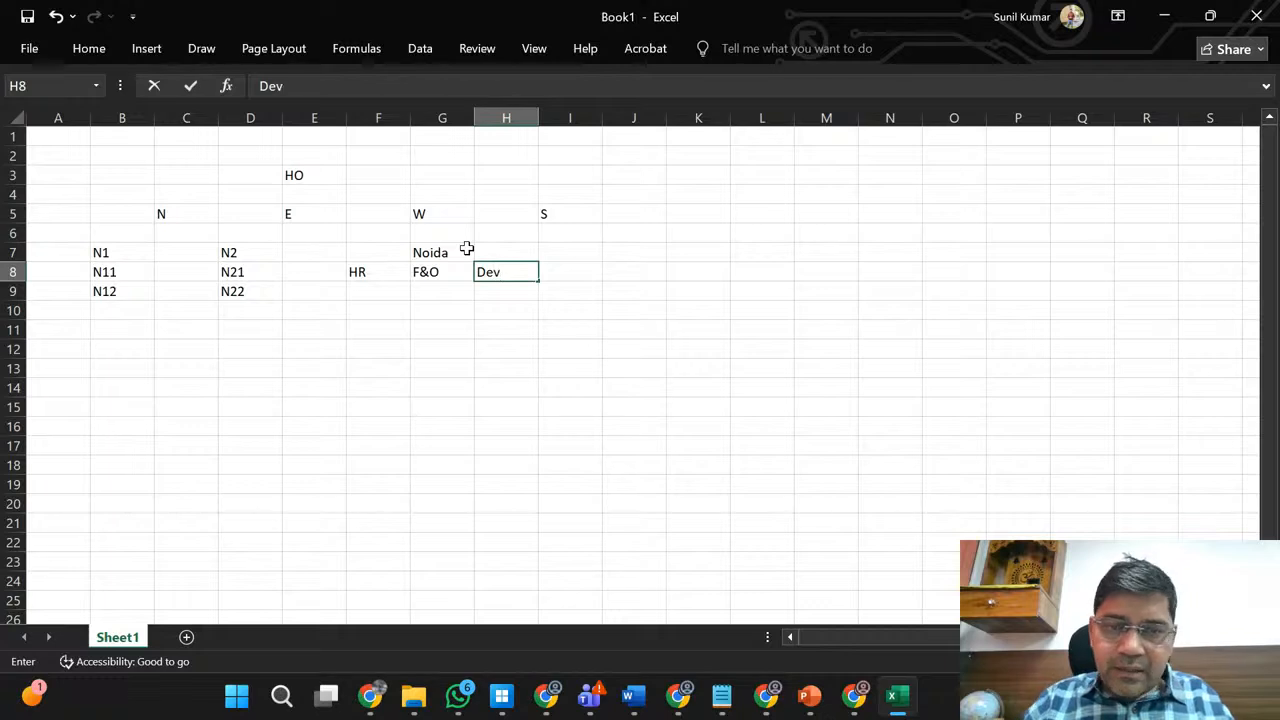
key("Return")
key("Up")
key("Right")
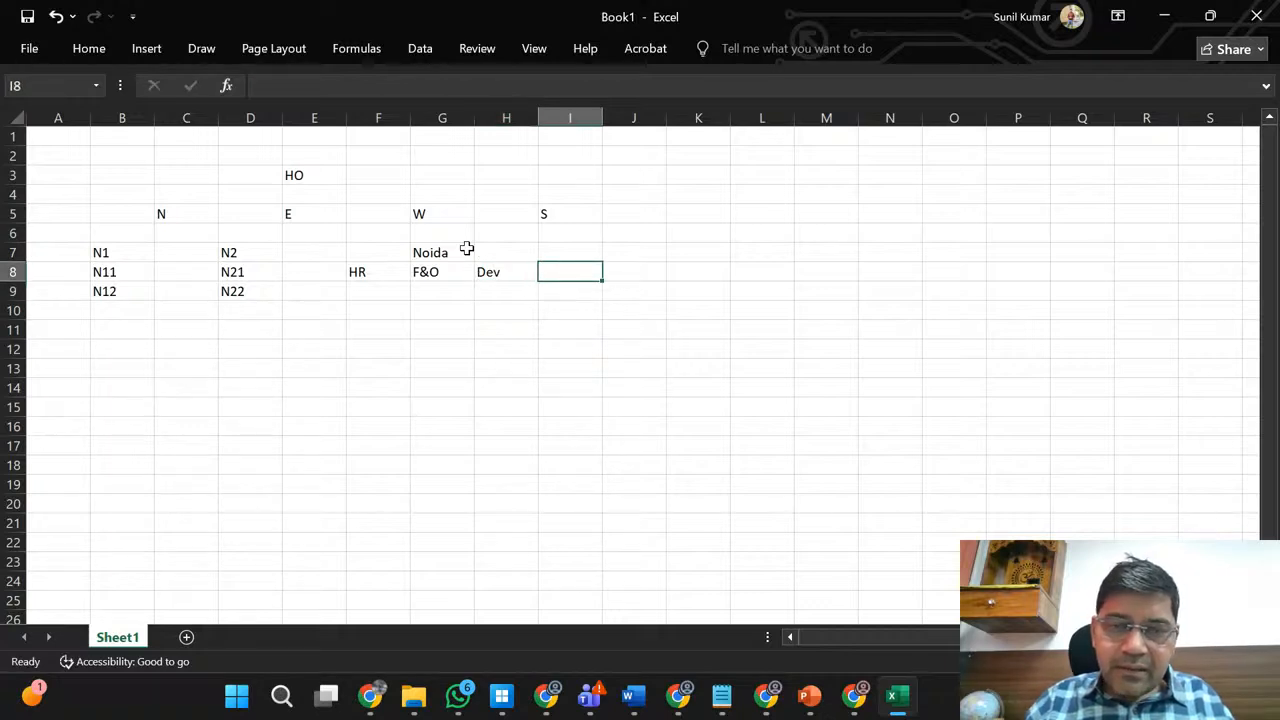
type("Sales")
key("Return")
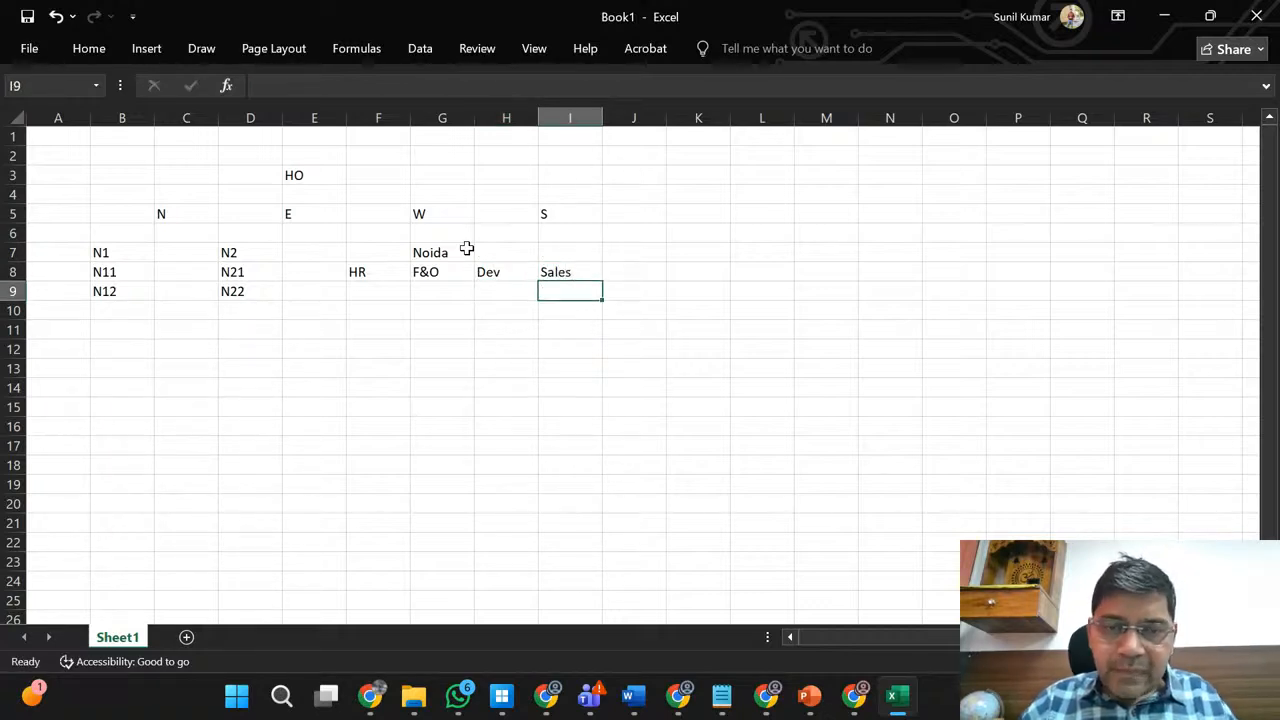
- Examine the departments HR, F&O, Dev and Sales in row 8 beneath Noida one by one
left_click(385, 273)
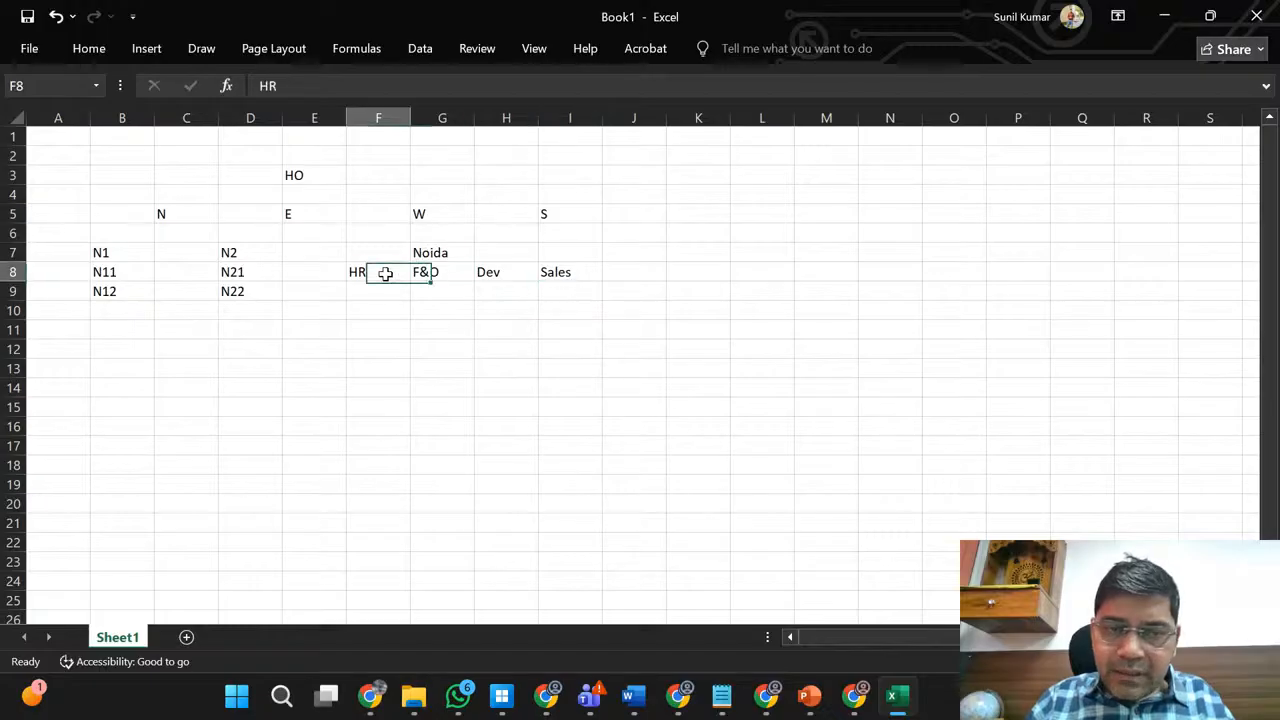
left_click(442, 276)
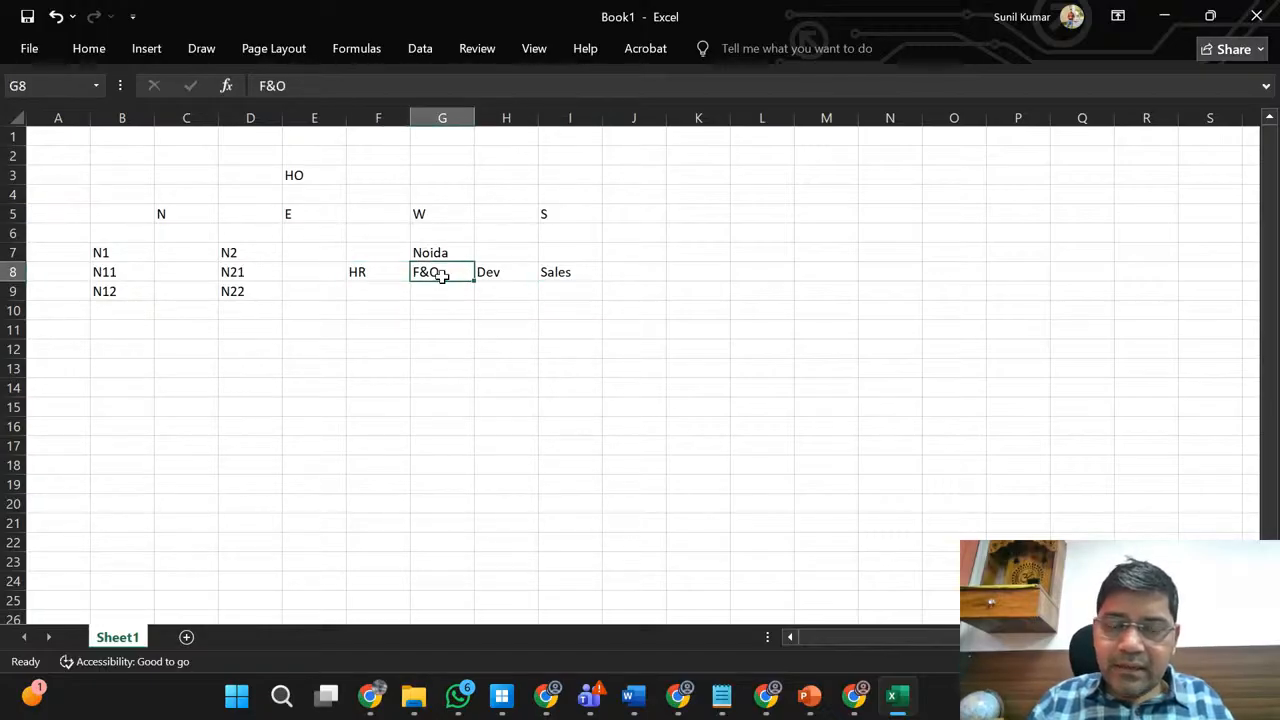
left_click(517, 272)
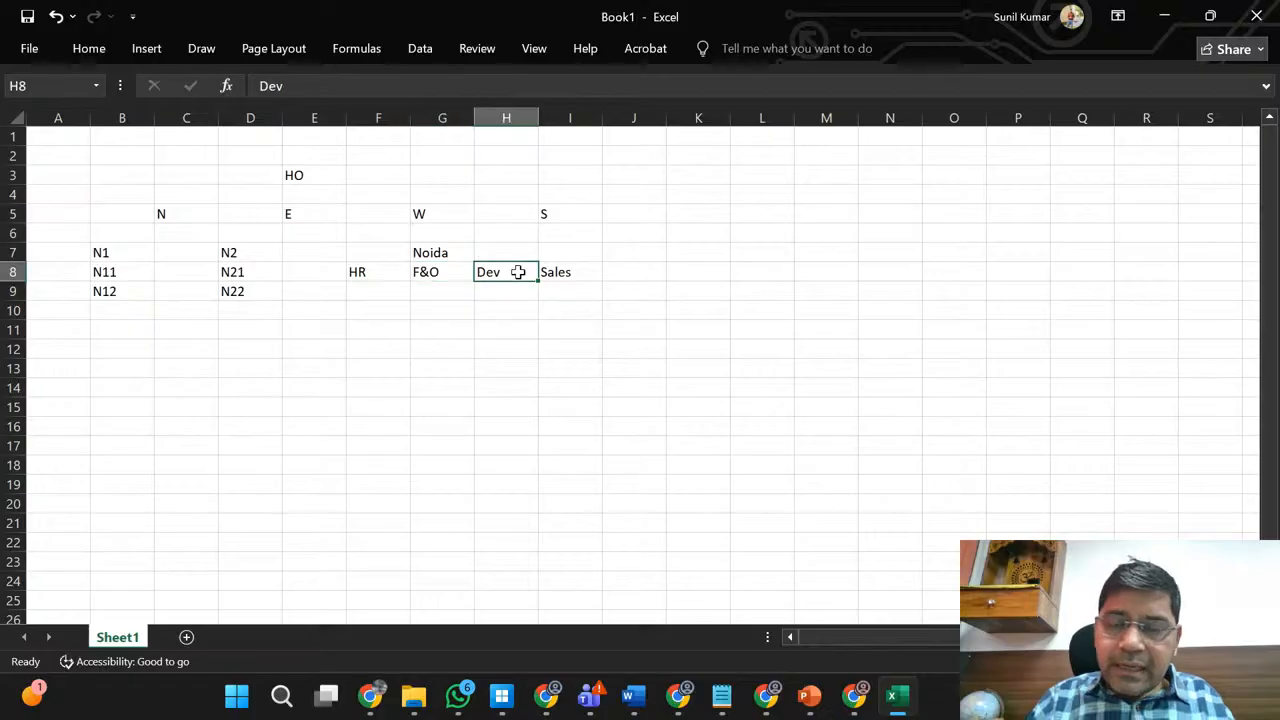
left_click(578, 274)
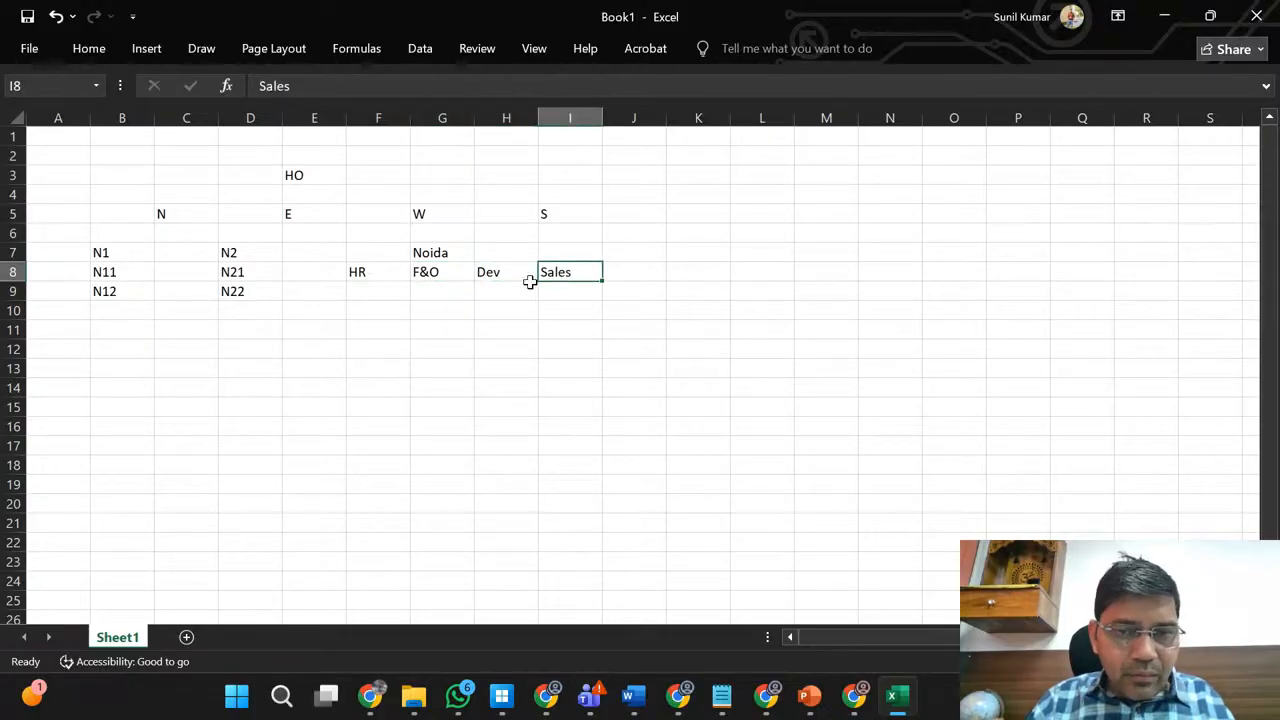
left_click(378, 275)
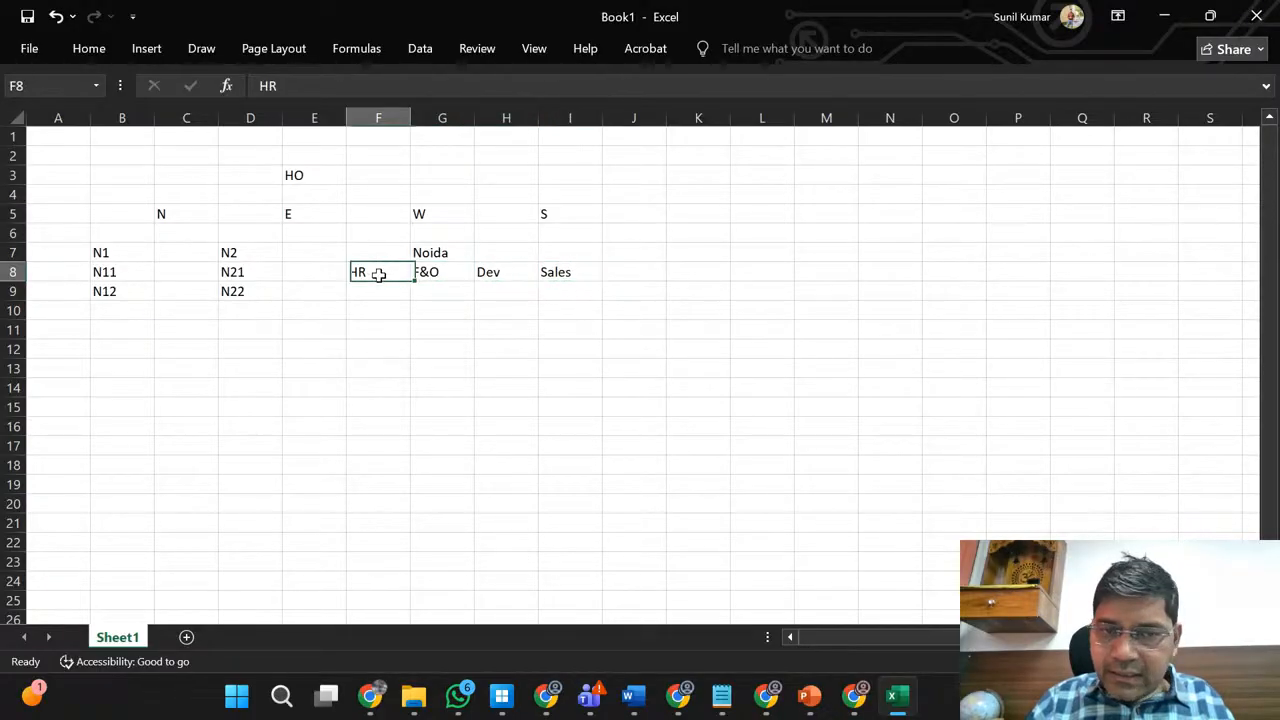
left_click(438, 272)
left_click(500, 275)
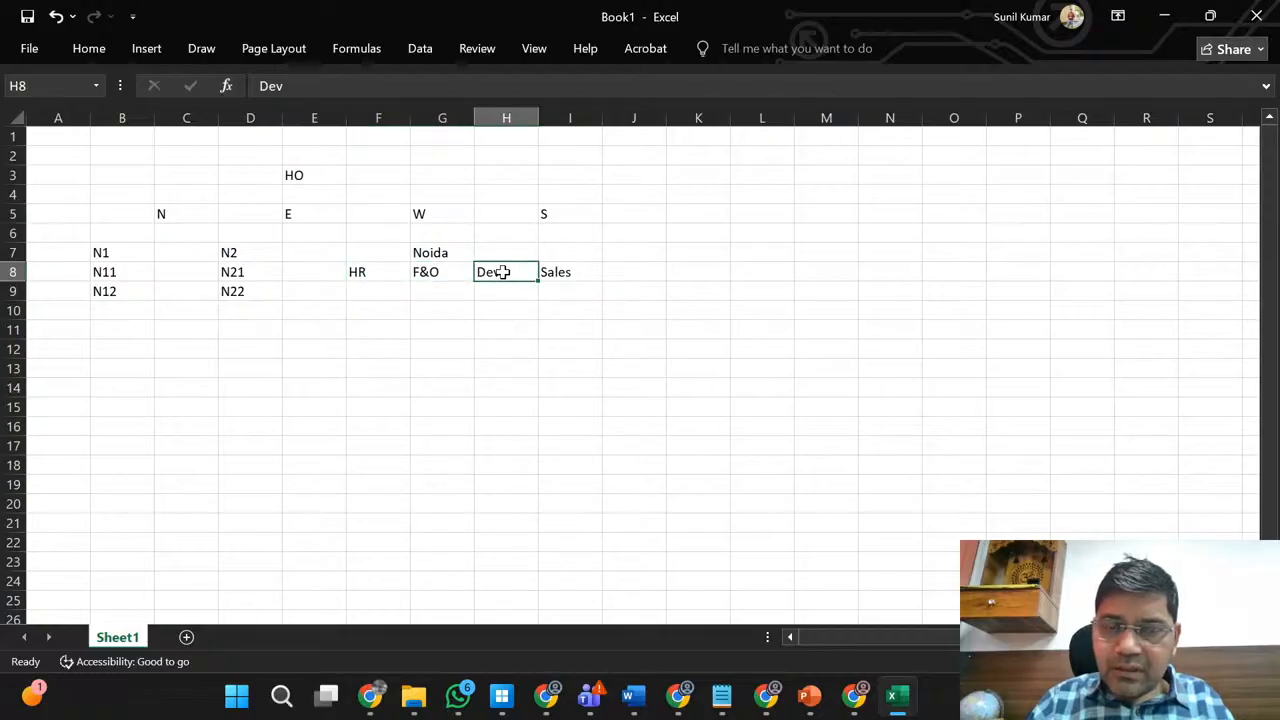
left_click(556, 272)
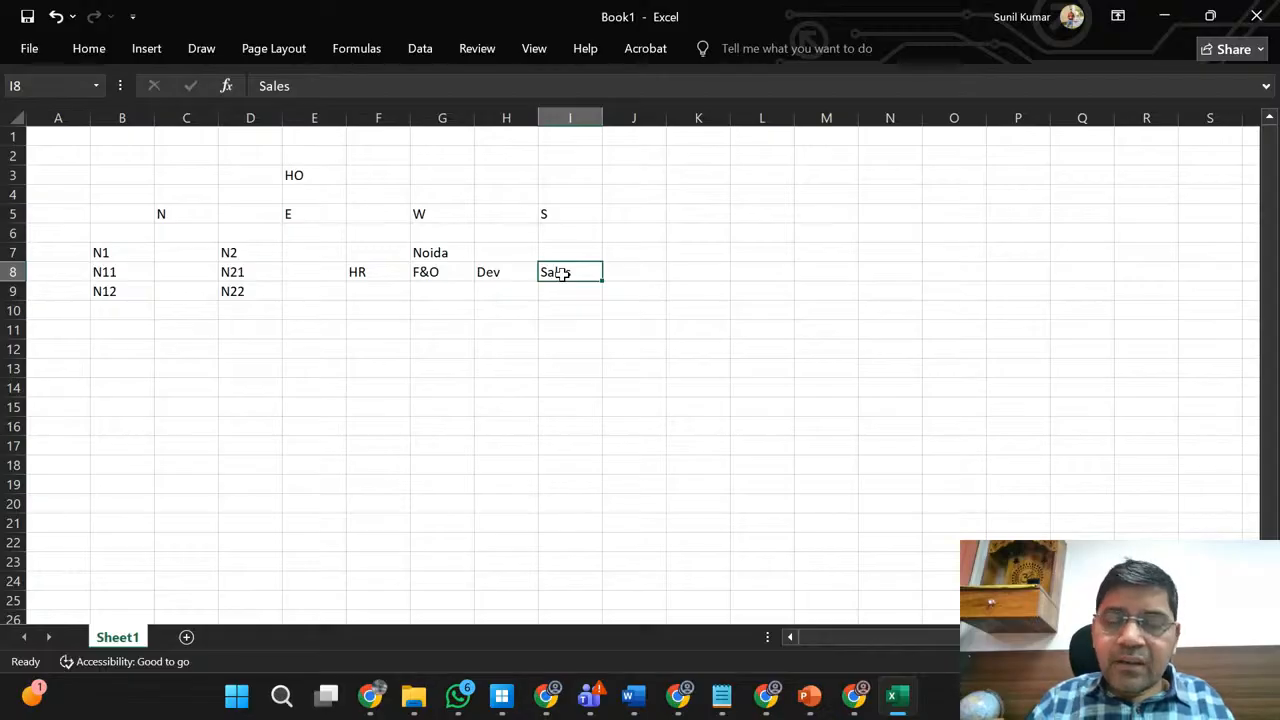
- Examine how the HR and F&O departments relate upward to region W and the head office cell HO
left_click(378, 272)
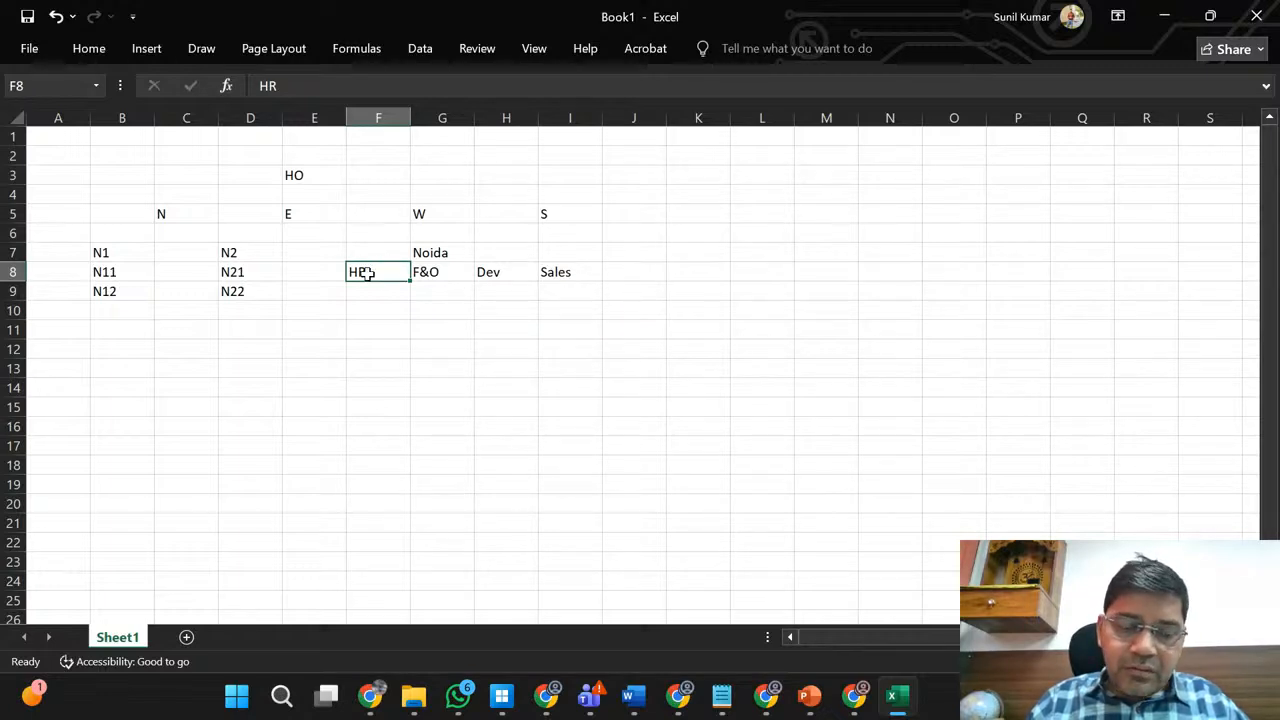
left_click(424, 214)
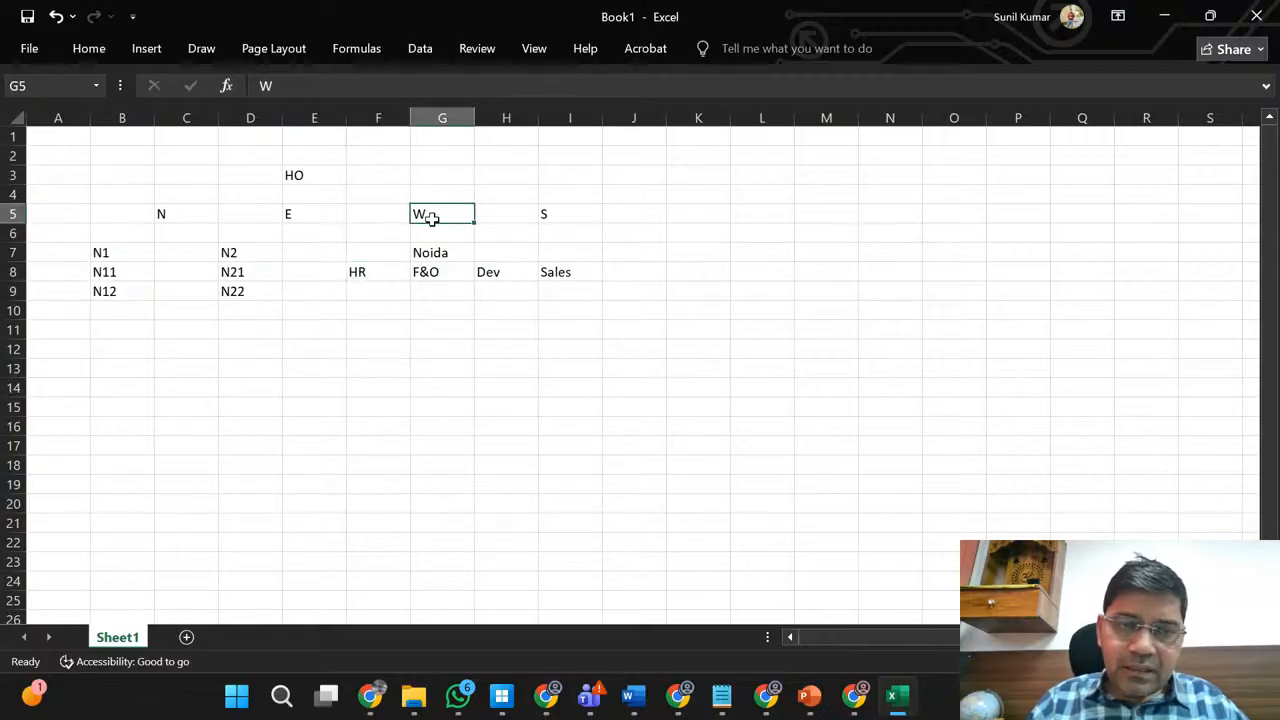
left_click(364, 272)
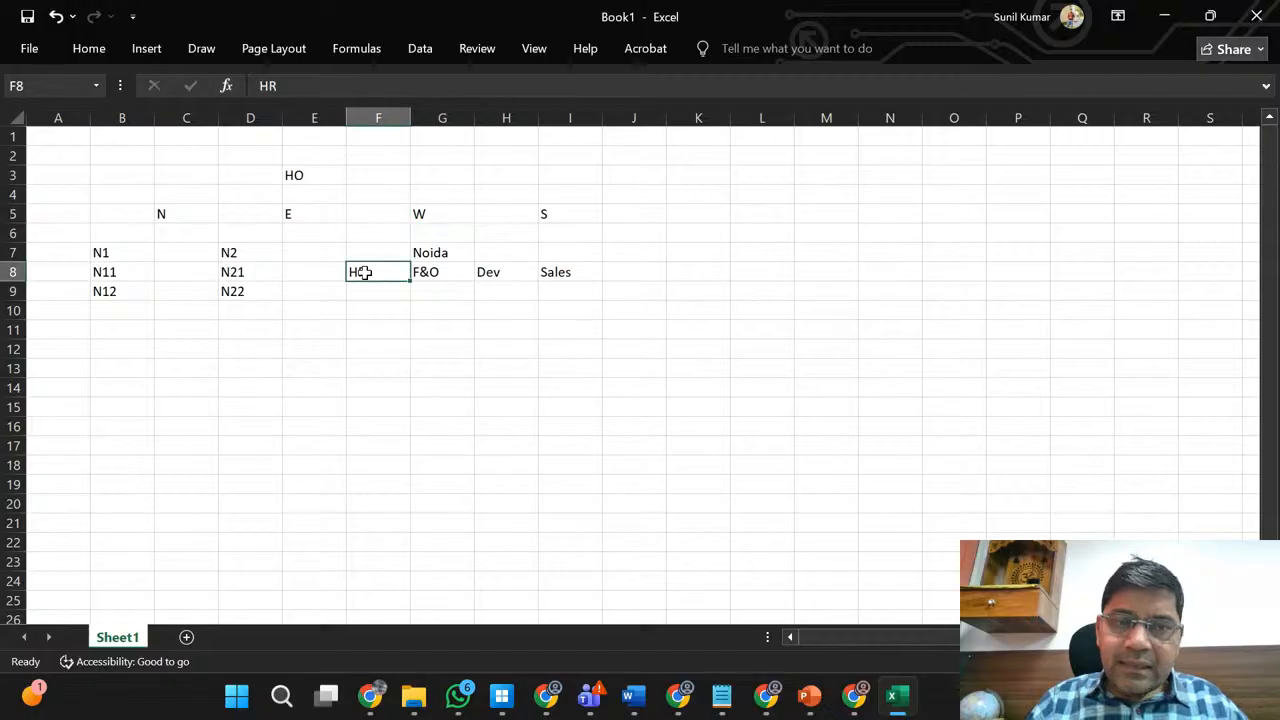
left_click(441, 215)
left_click(360, 273)
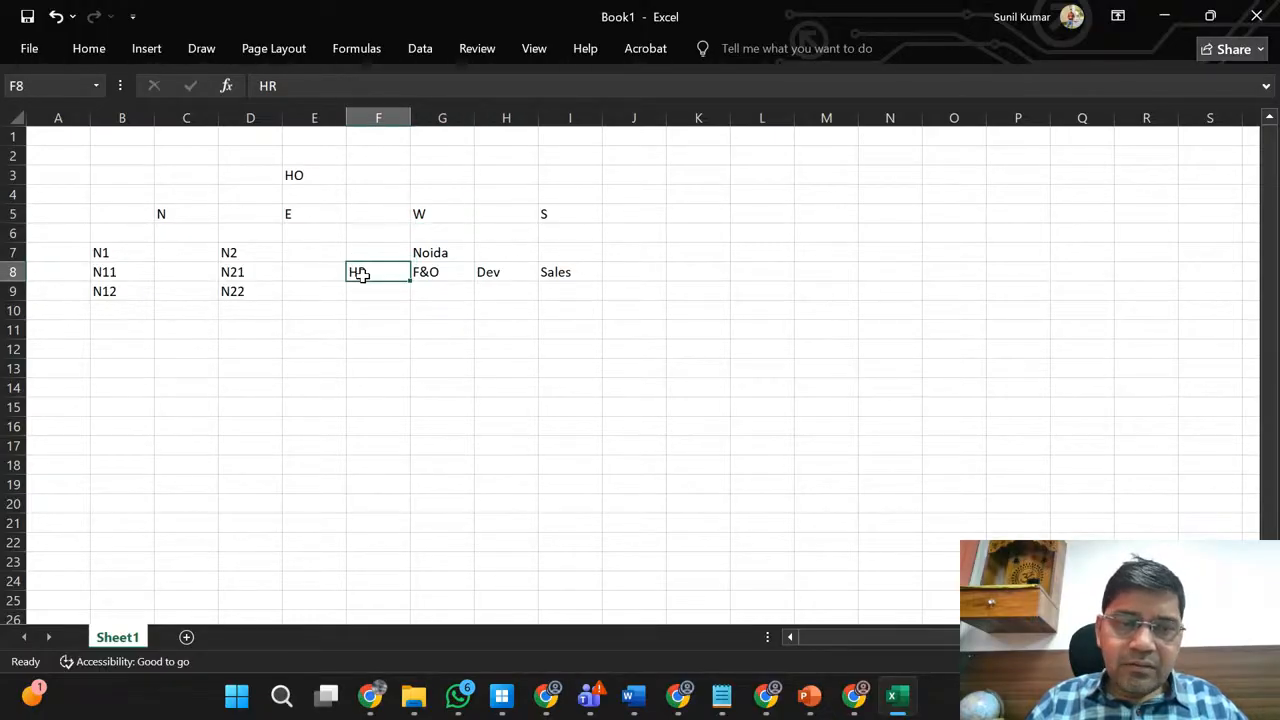
double_click(440, 275)
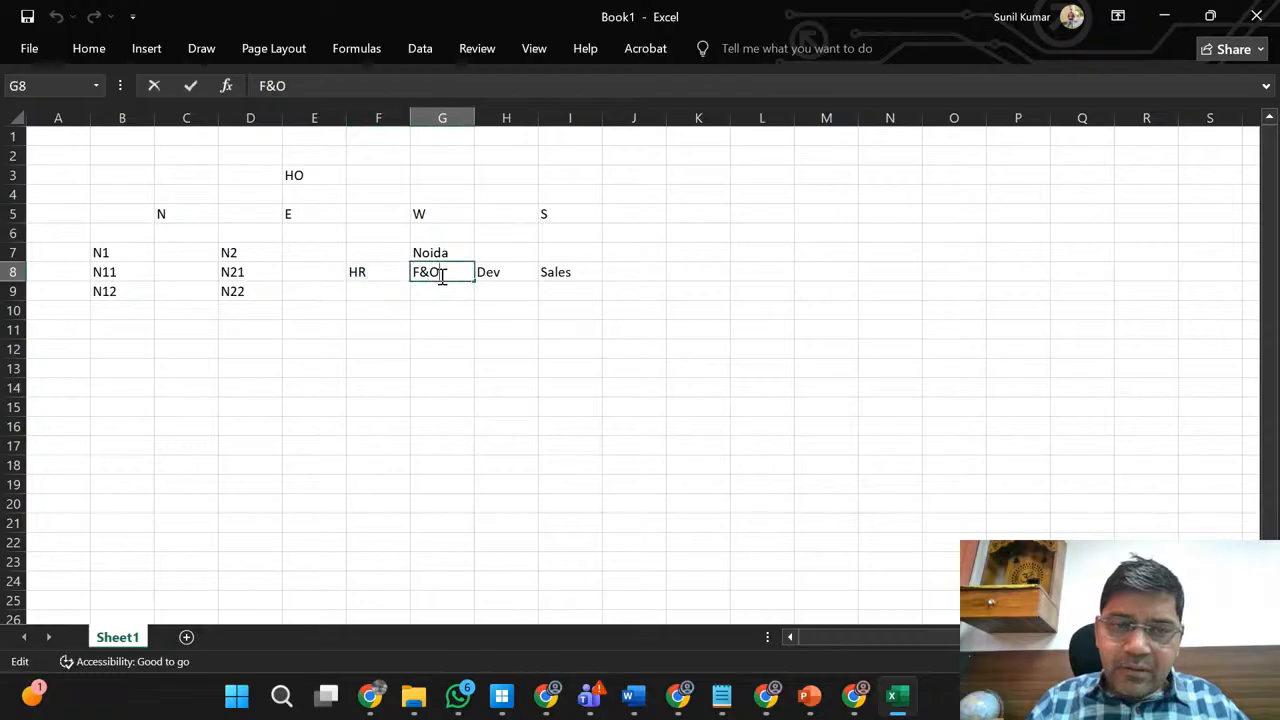
left_click(425, 216)
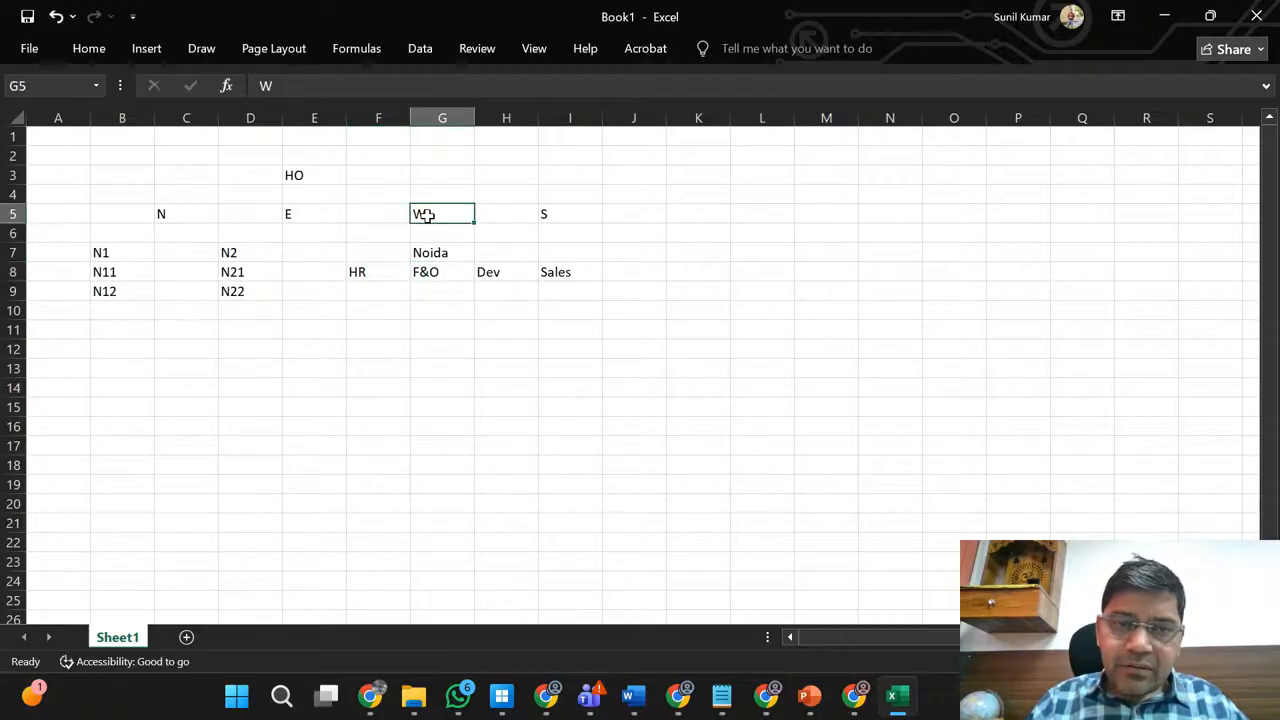
double_click(300, 175)
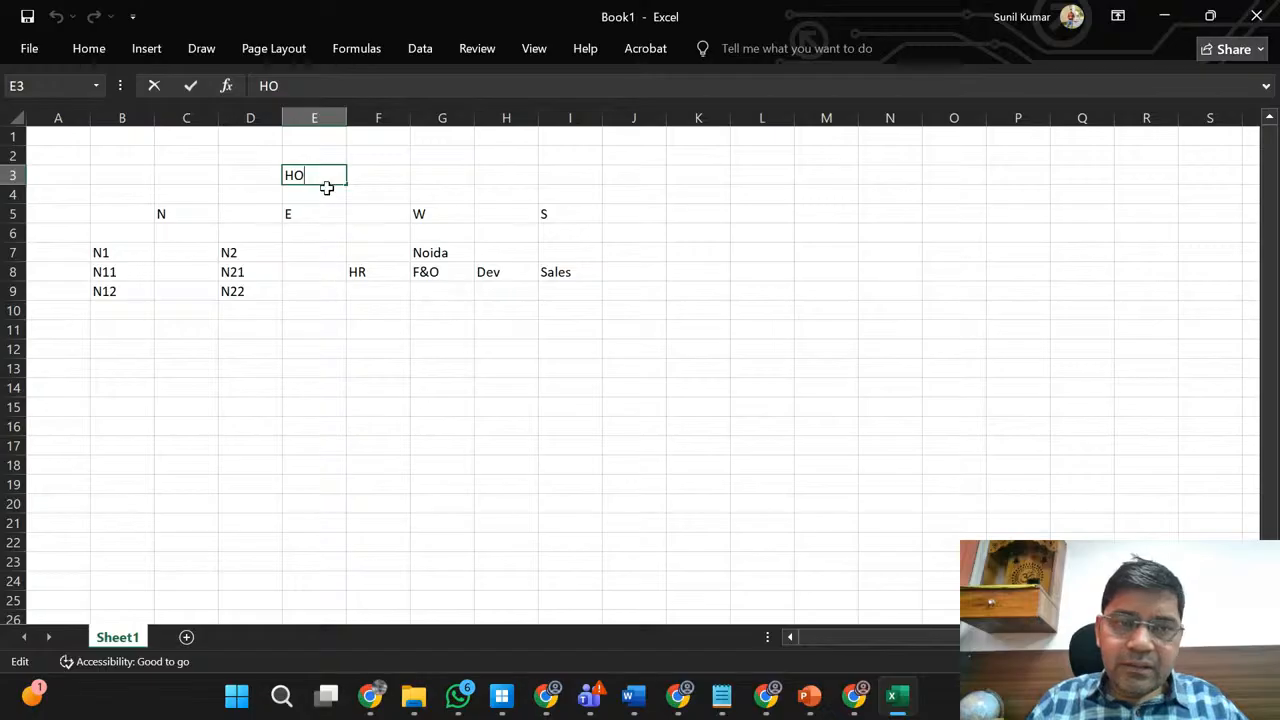
- Examine the Dev, F&O and Sales departments, and highlight the whole Noida block in F7:I8
left_click(503, 272)
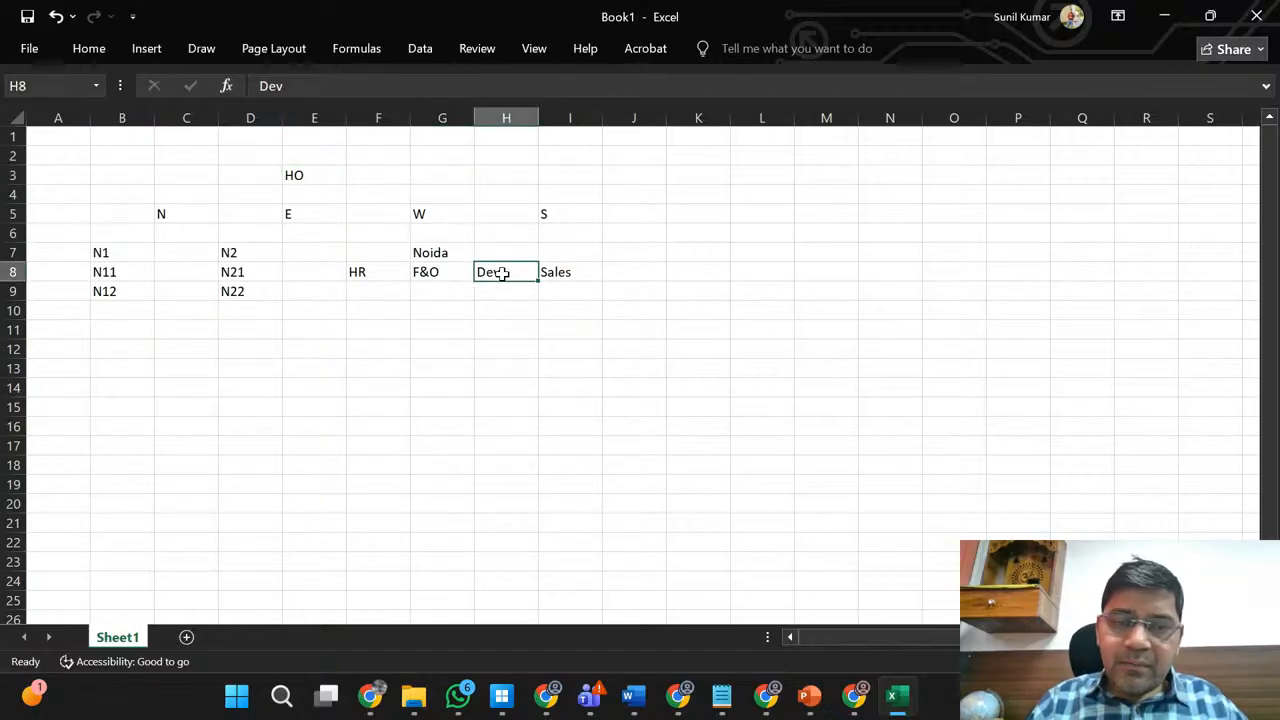
left_click(434, 271)
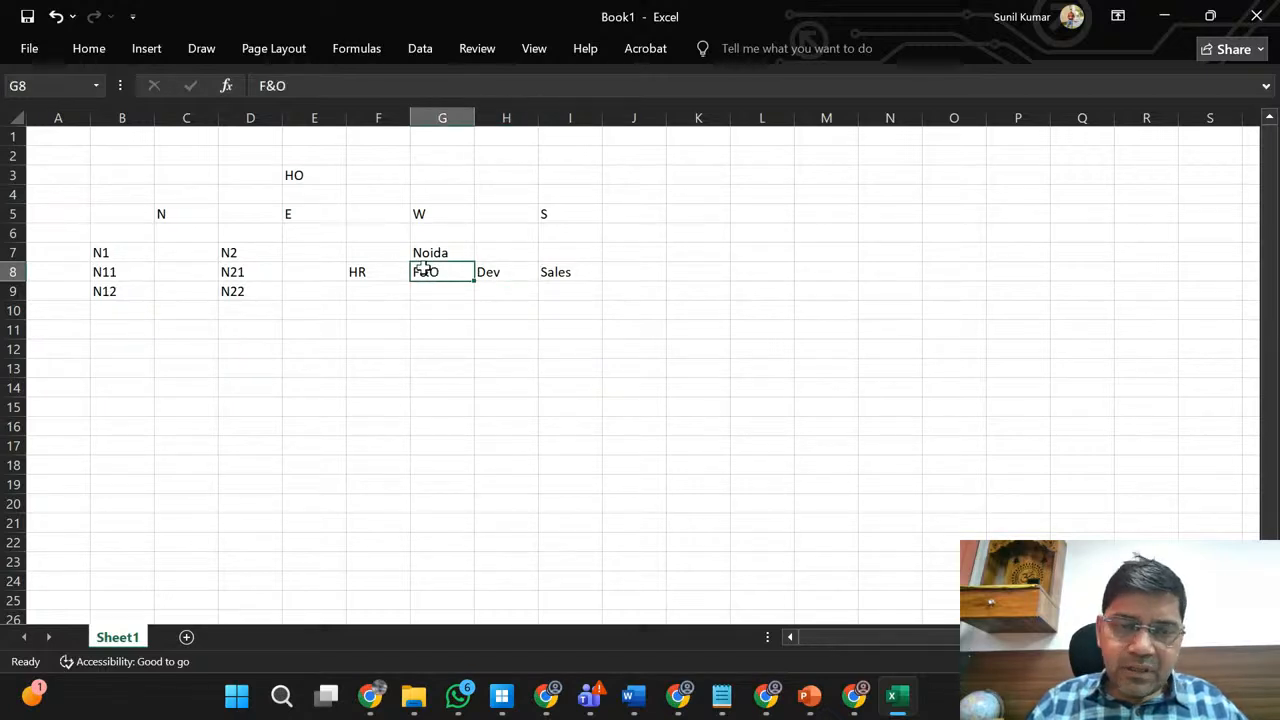
left_click(559, 270)
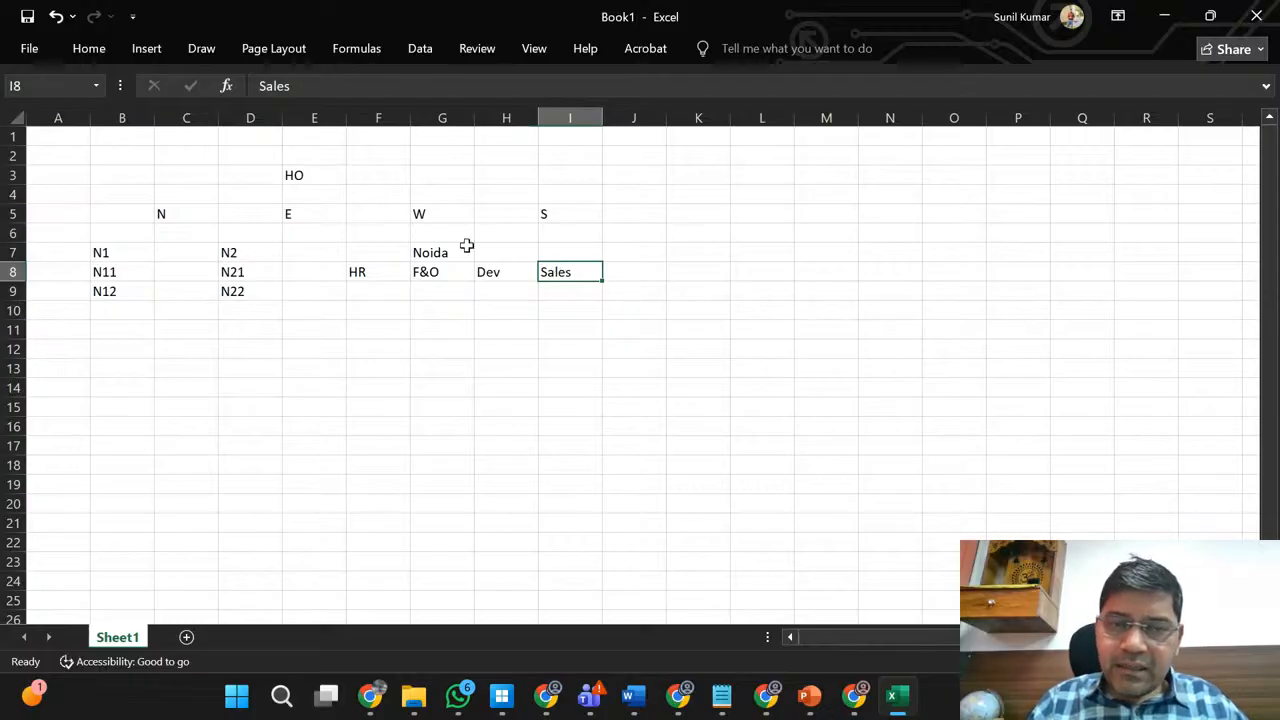
left_click(424, 253)
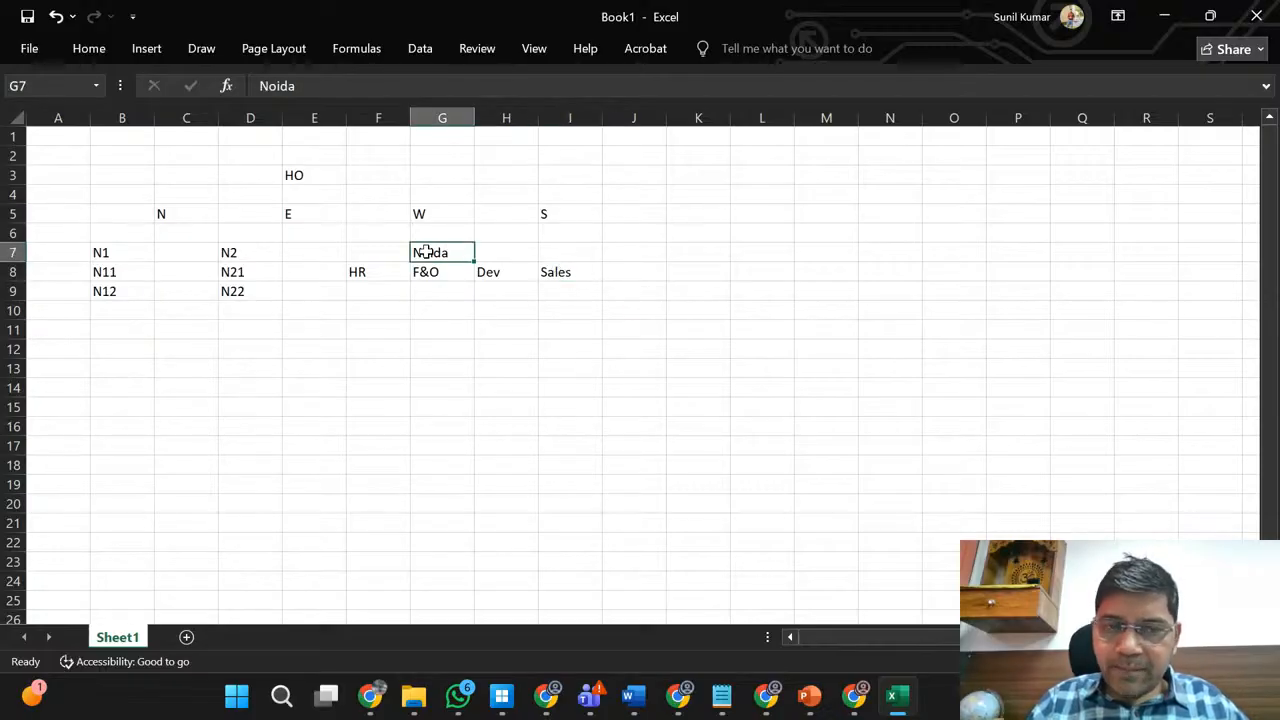
key("Left")
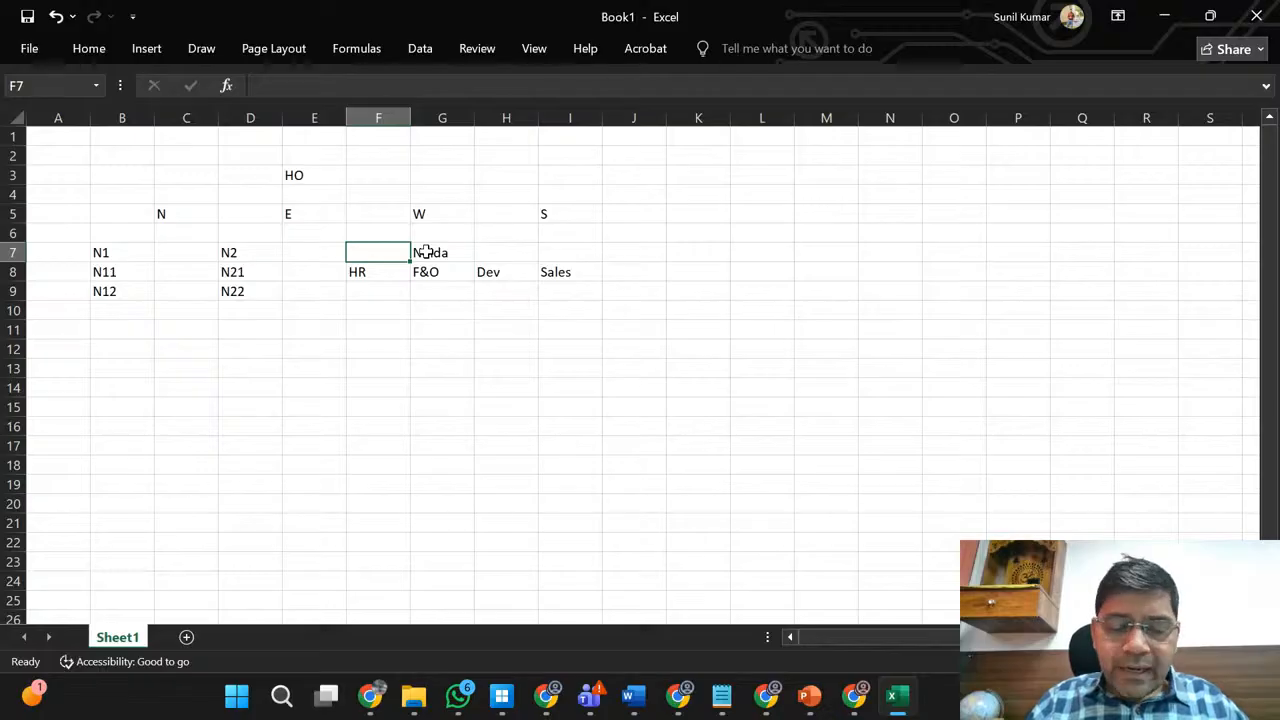
key("shift+Right")
key("shift+Right")
key("shift+Right")
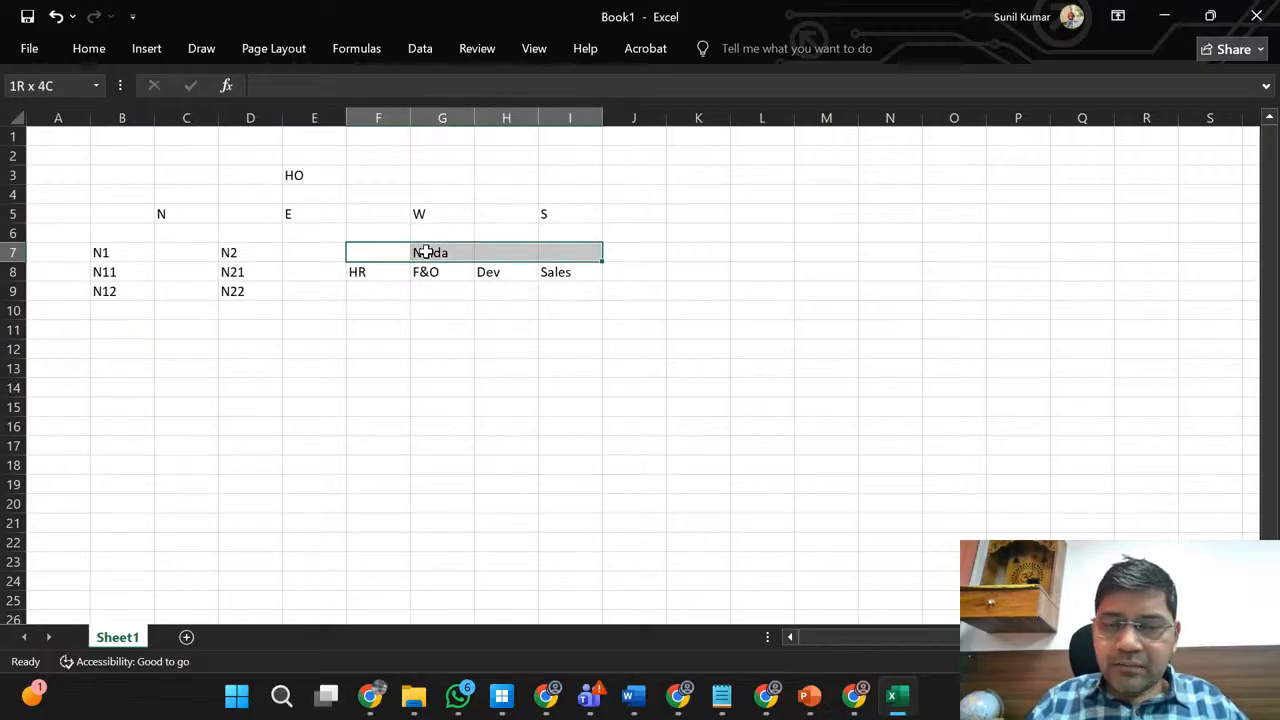
key("shift+Down")
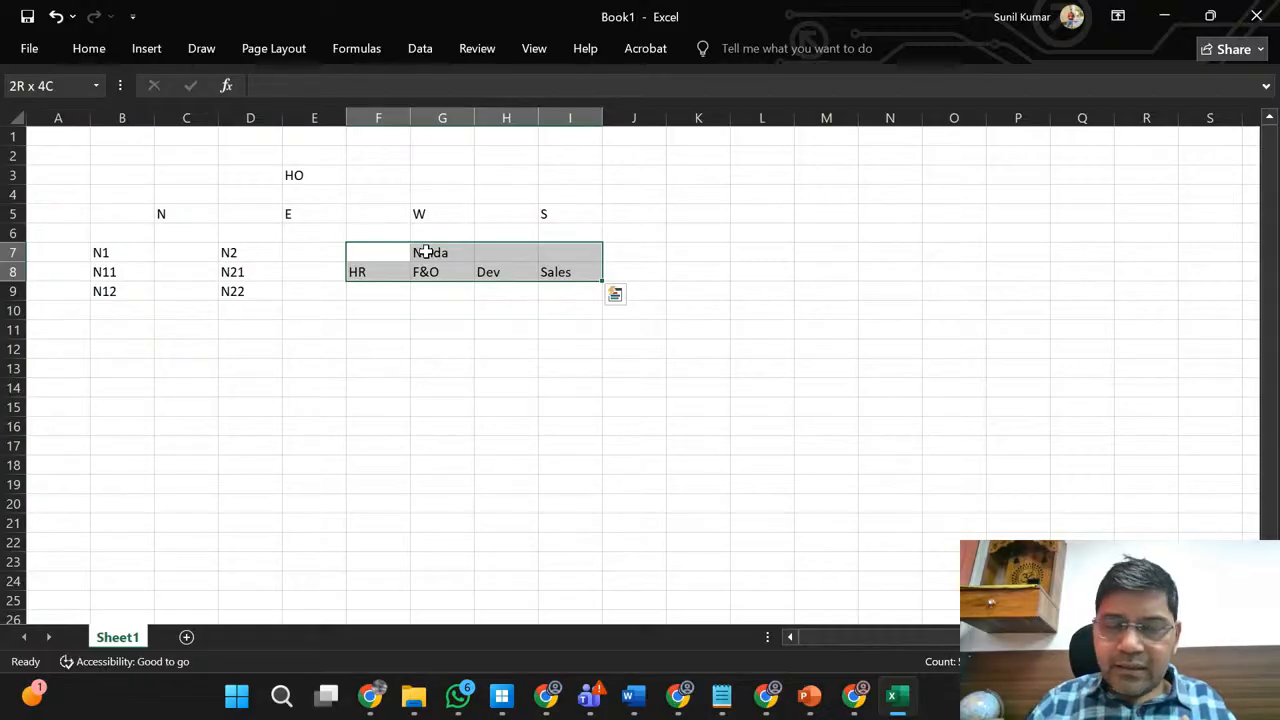
- Examine the head office cell HO in E3 against regions E and N in row 5
left_click(297, 176)
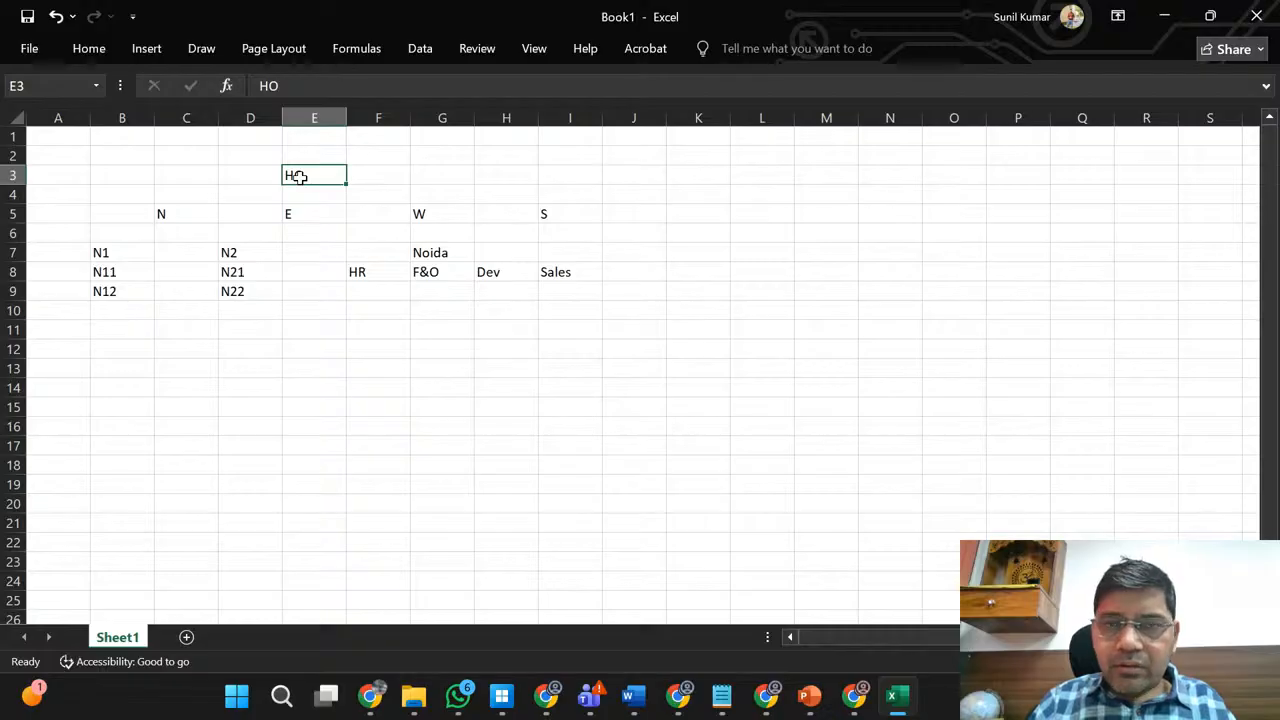
left_click(314, 210)
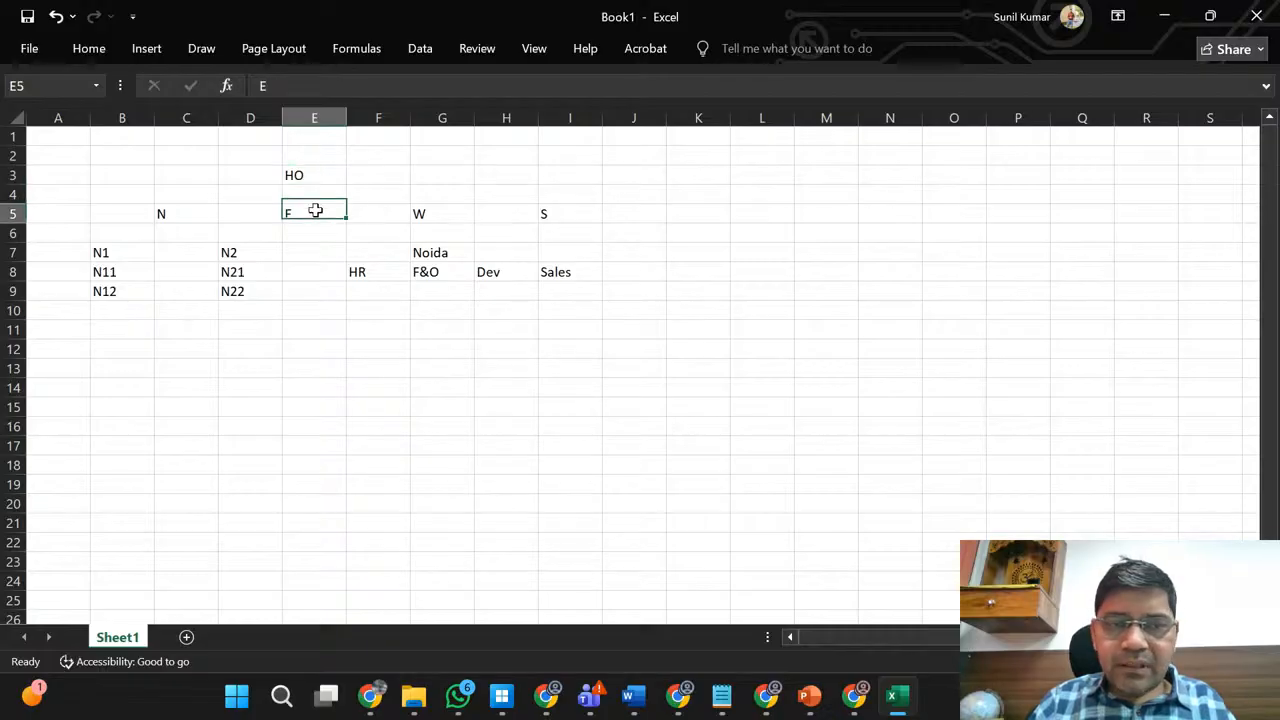
left_click(312, 175)
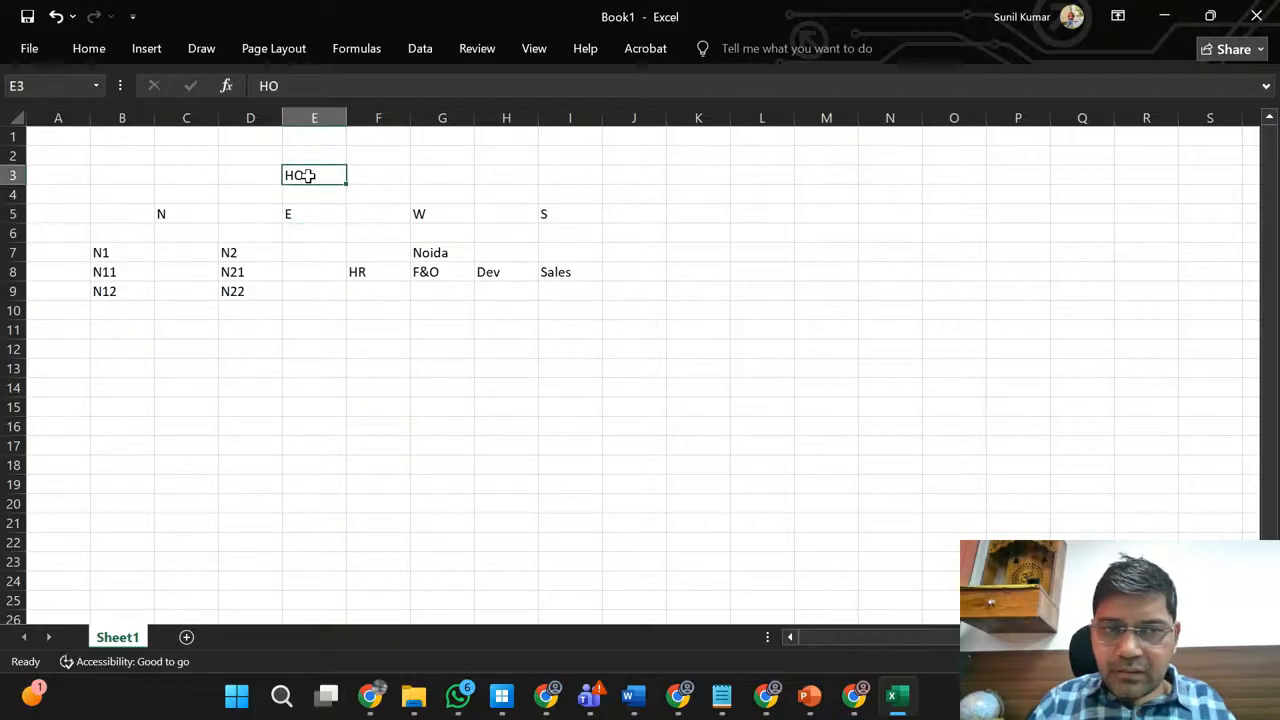
left_click(188, 213)
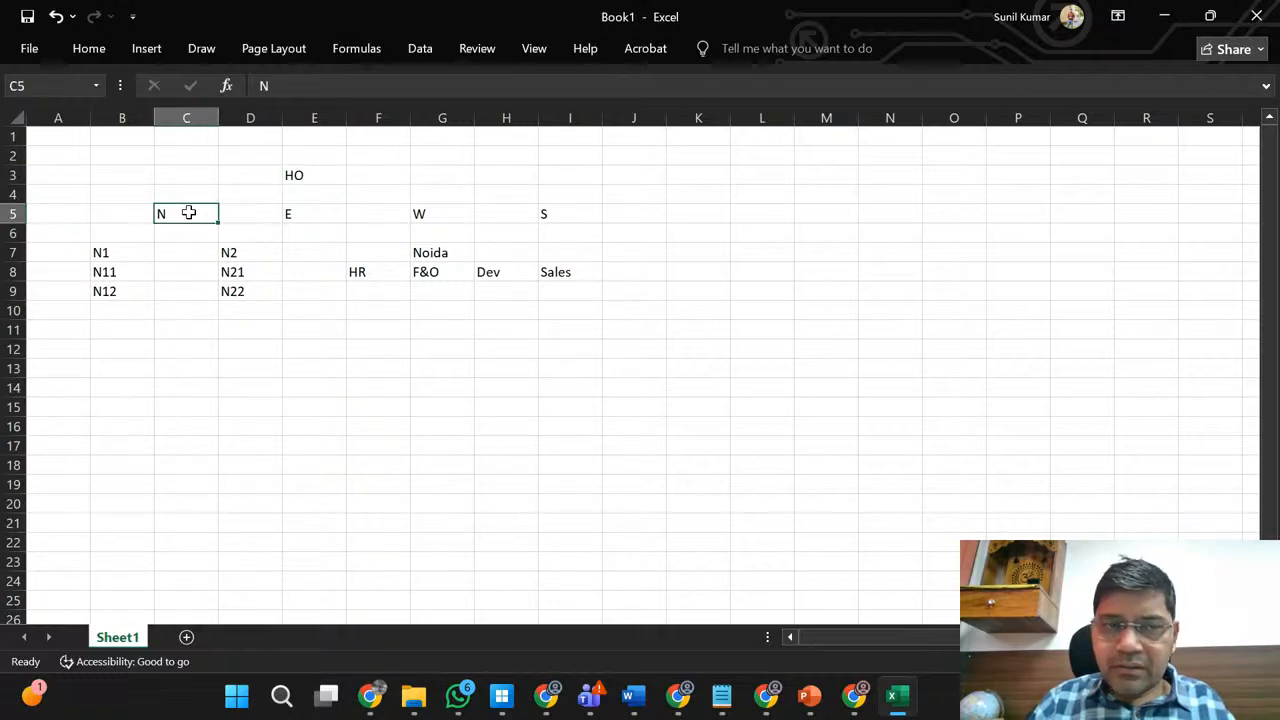
left_click(312, 173)
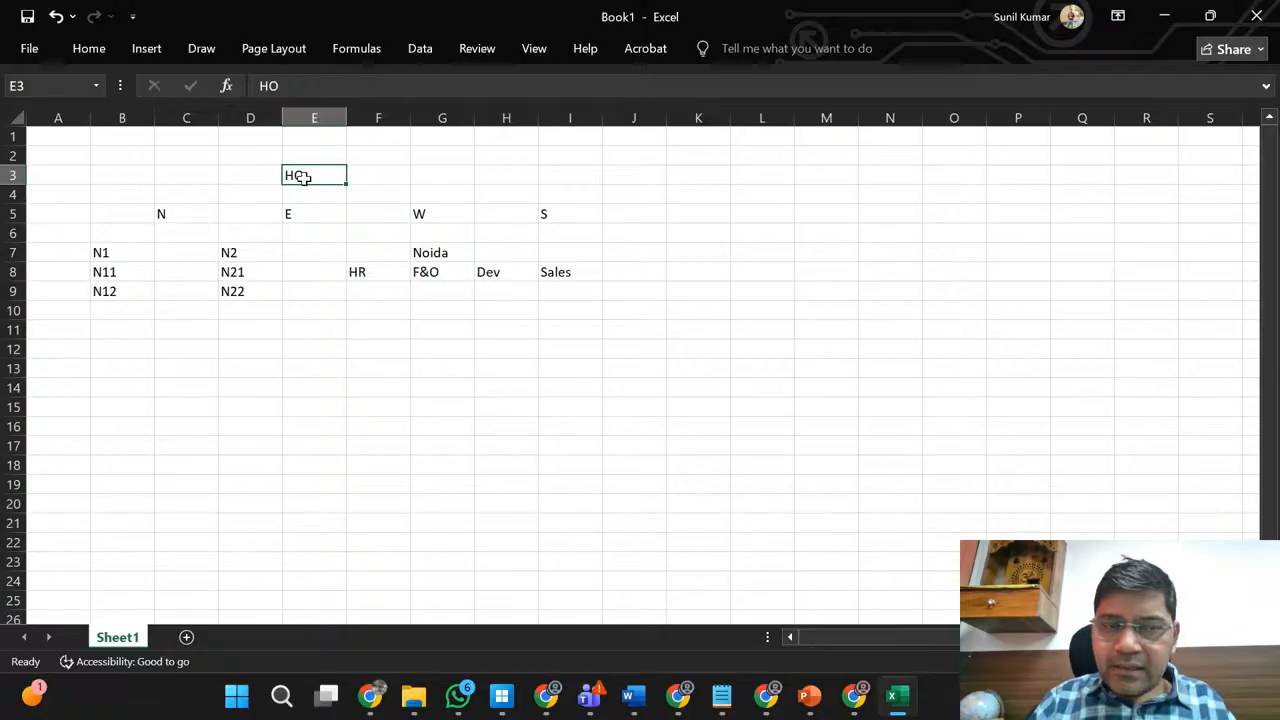
left_click(378, 172)
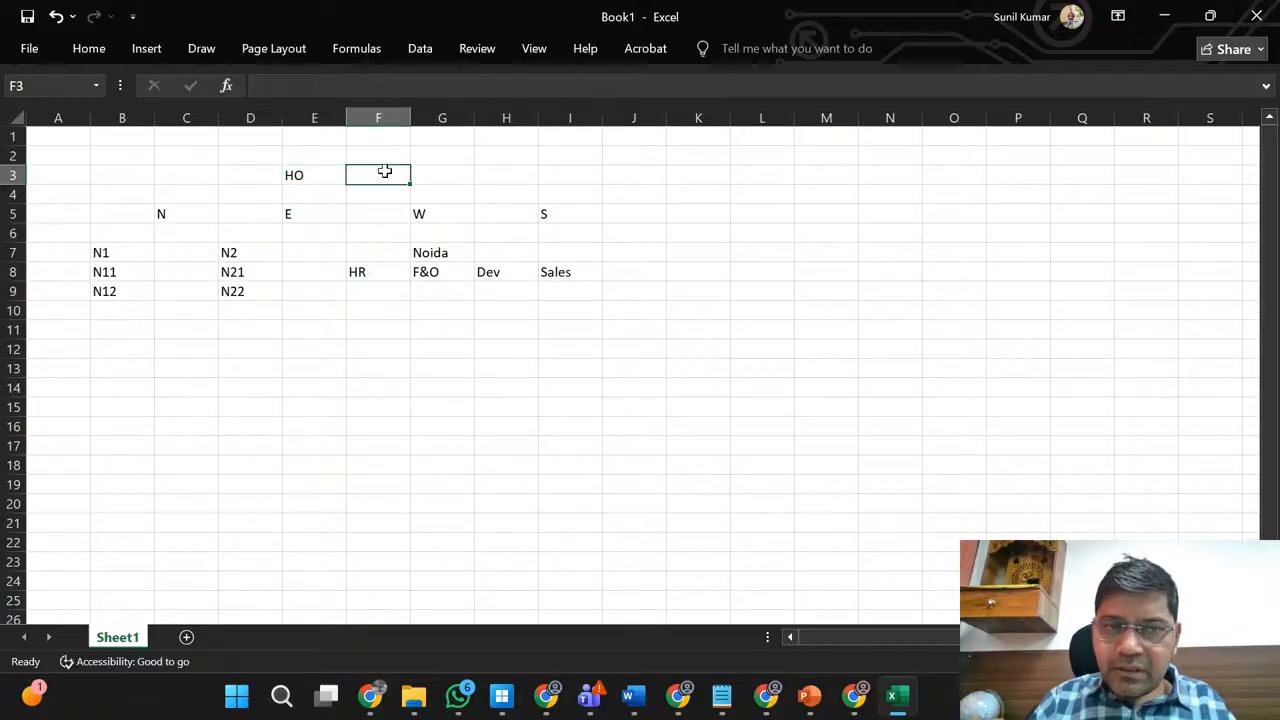
left_click(301, 214)
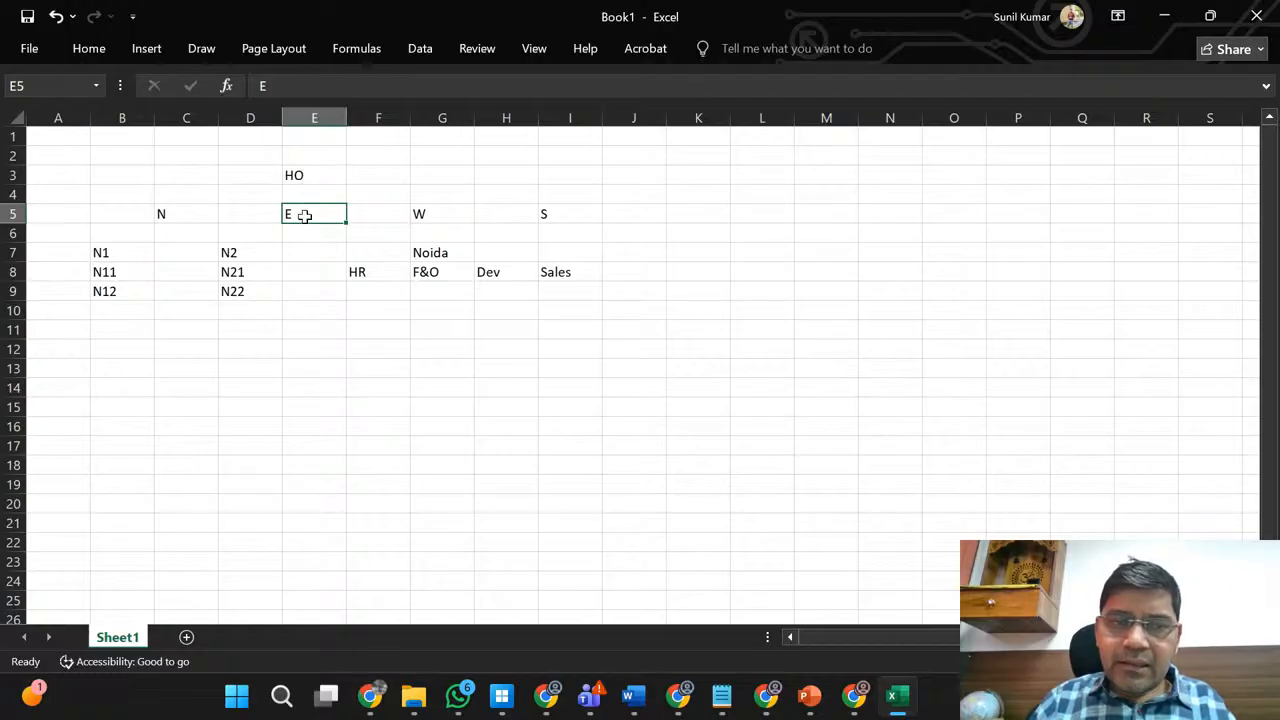
left_click(338, 175)
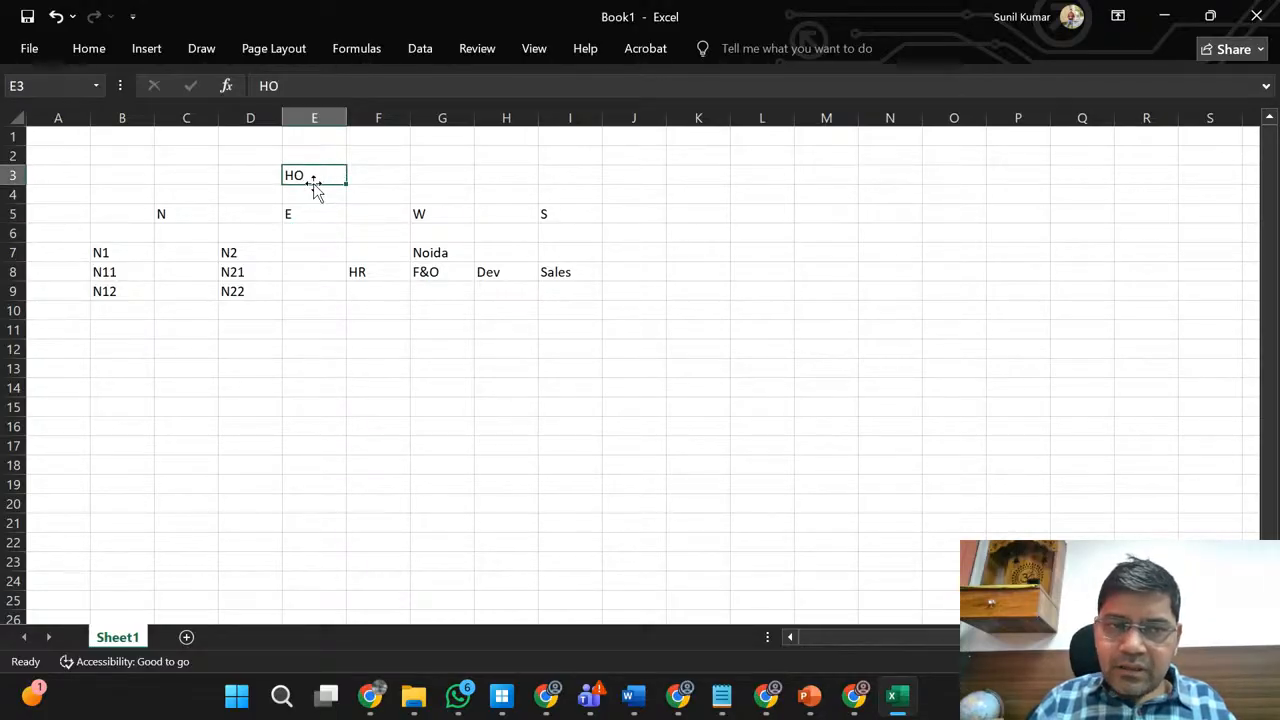
left_click(312, 215)
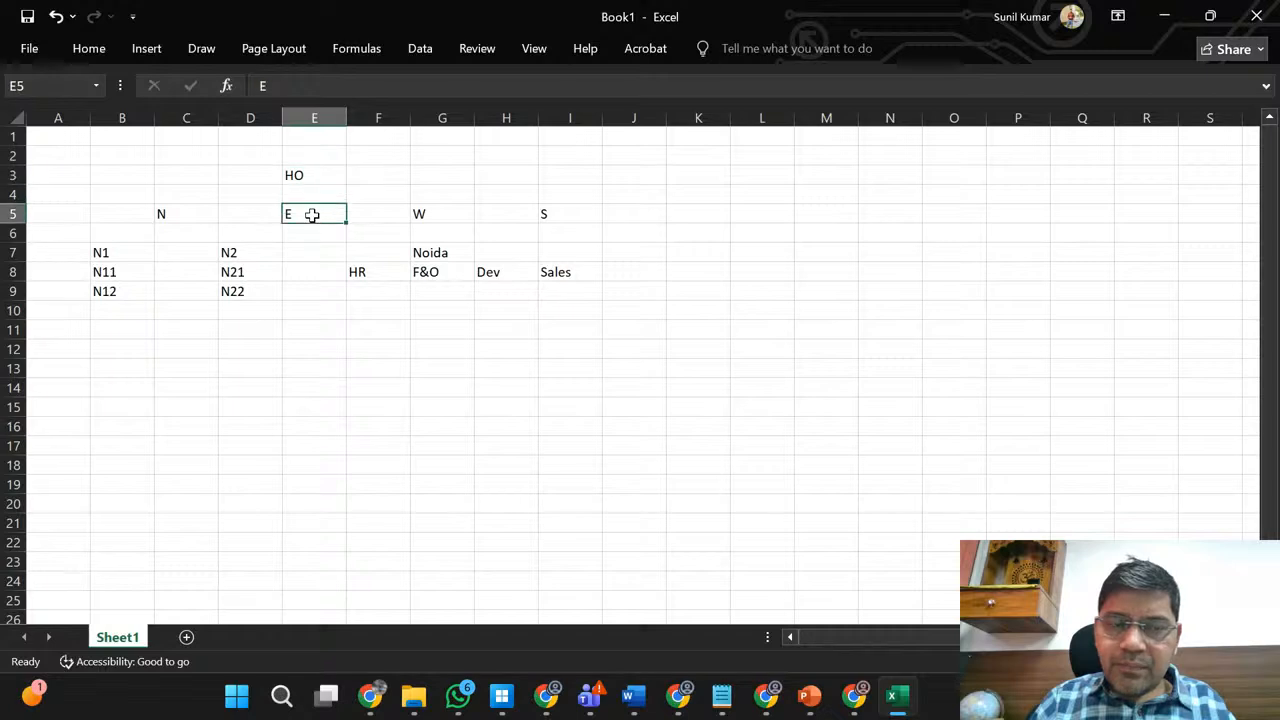
left_click(312, 175)
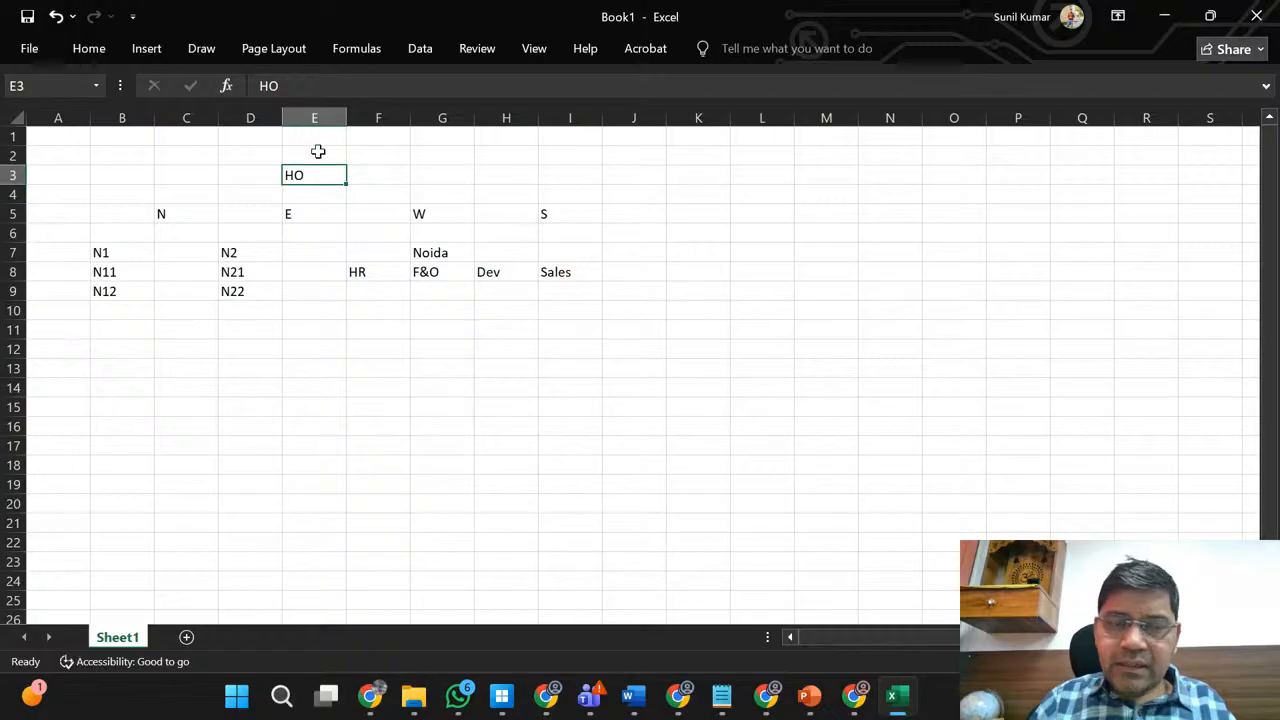
left_click_drag(365, 173, 316, 174)
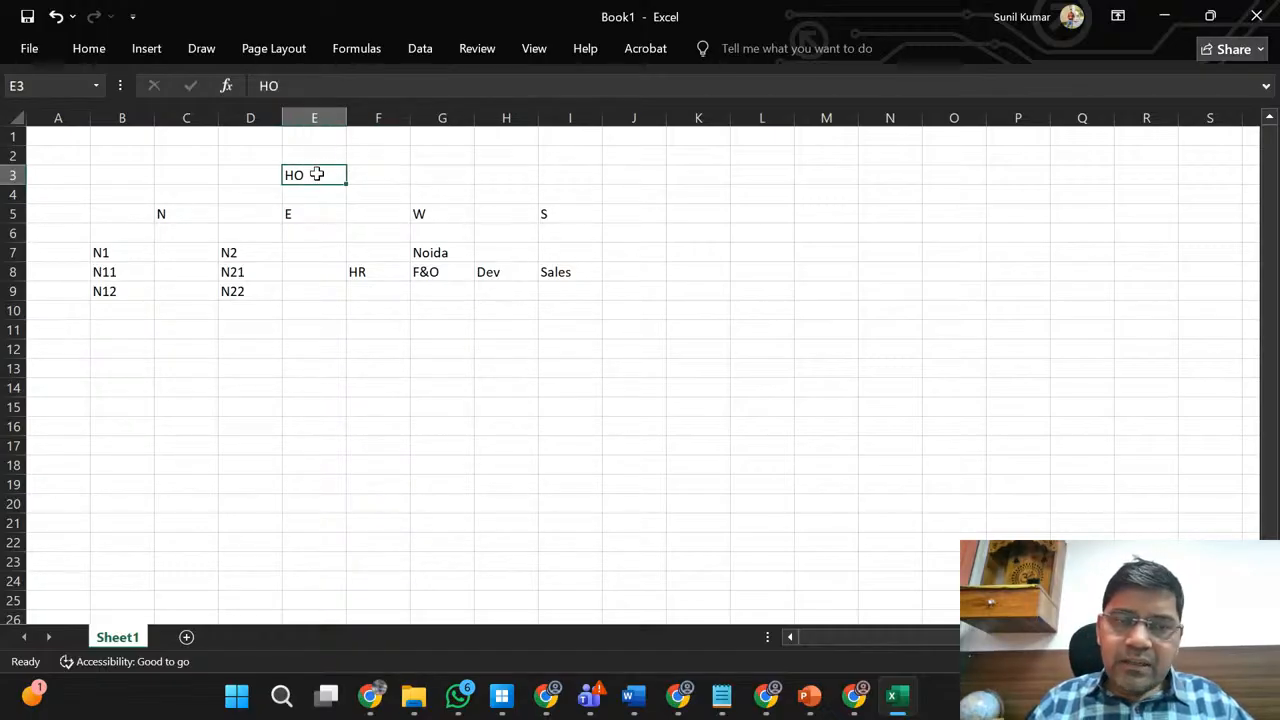
left_click(375, 172)
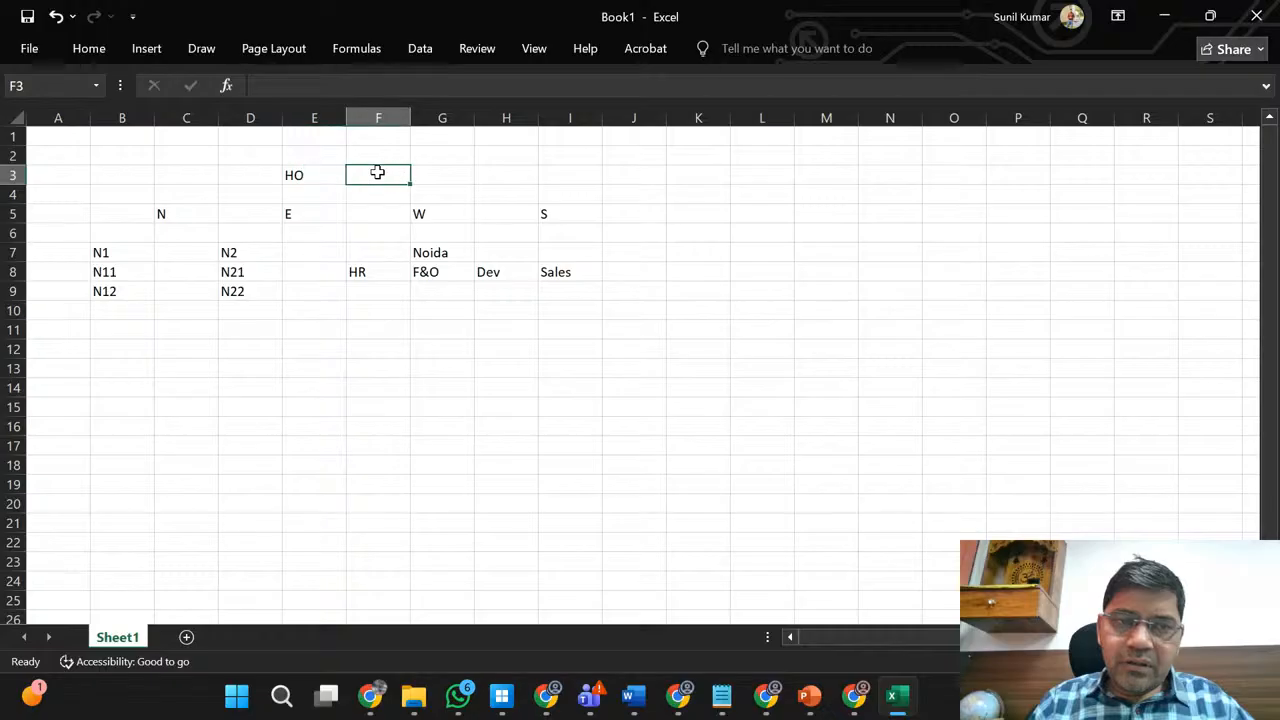
left_click(305, 180)
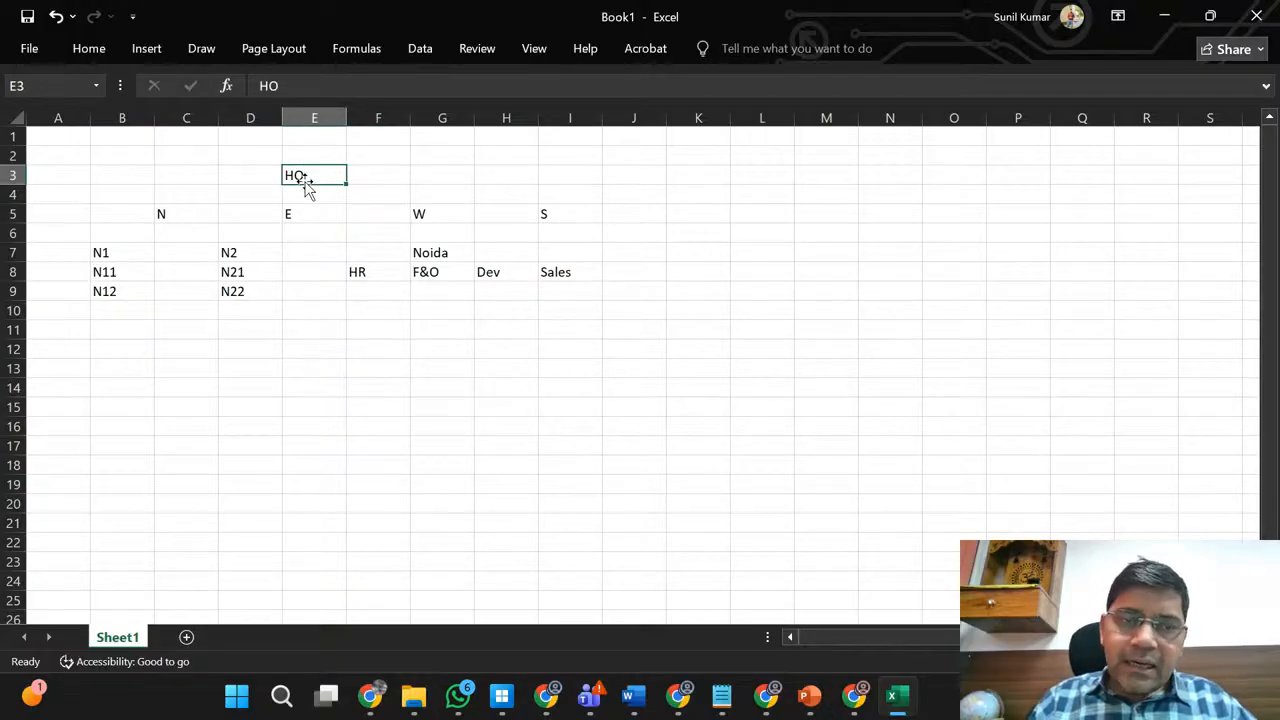
left_click(177, 213)
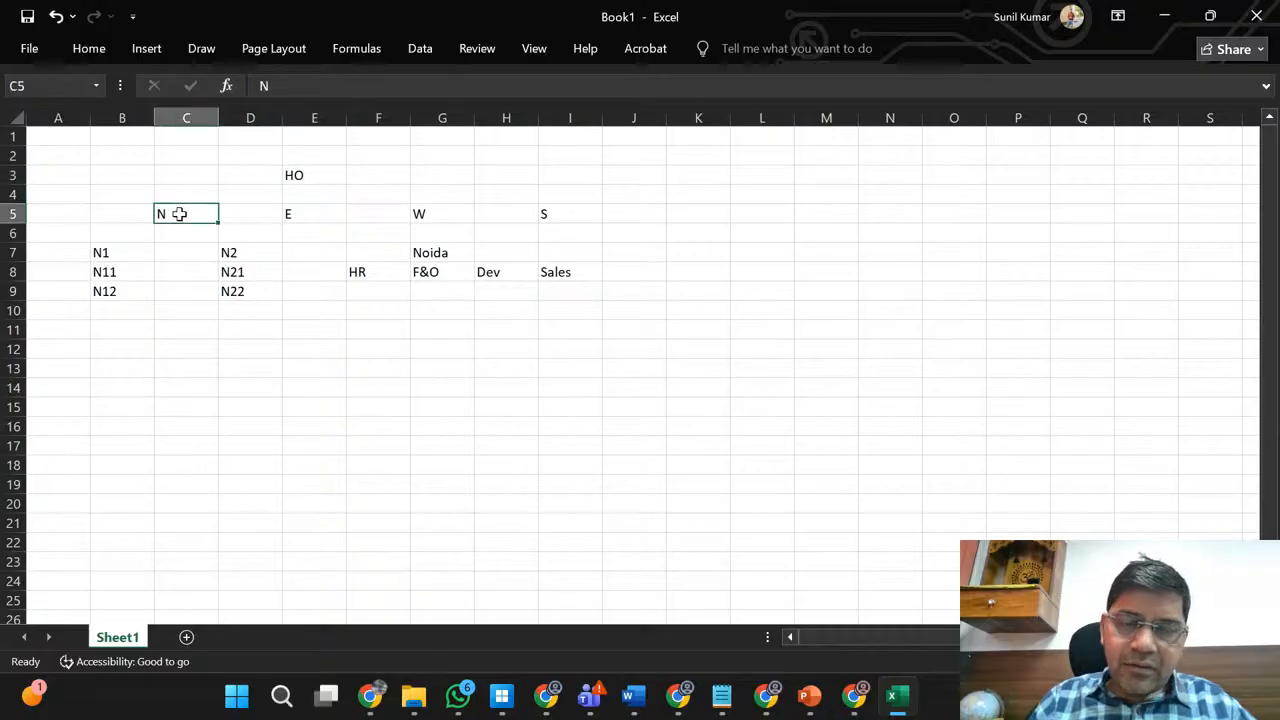
- Examine region W in G5 and compare it with the N1 and N2 sub-levels in row 7
left_click(427, 209)
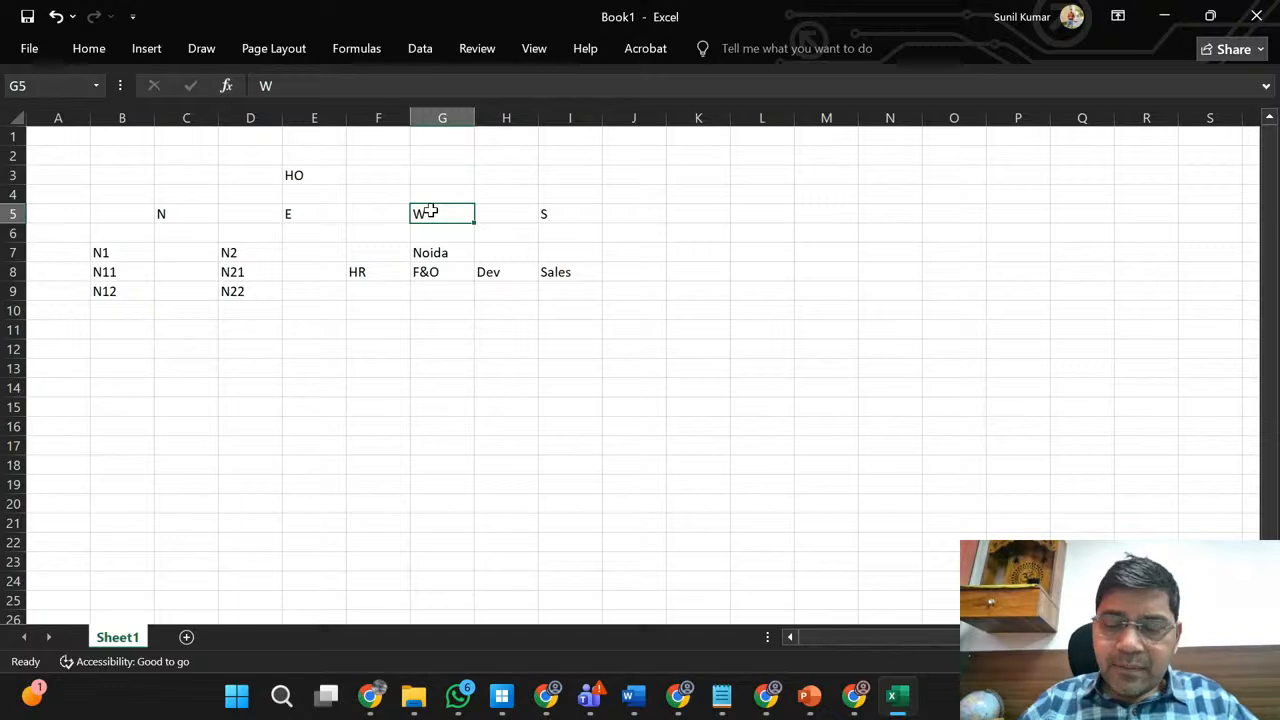
key("Down")
key("Down")
key("Left")
key("Left")
key("Left")
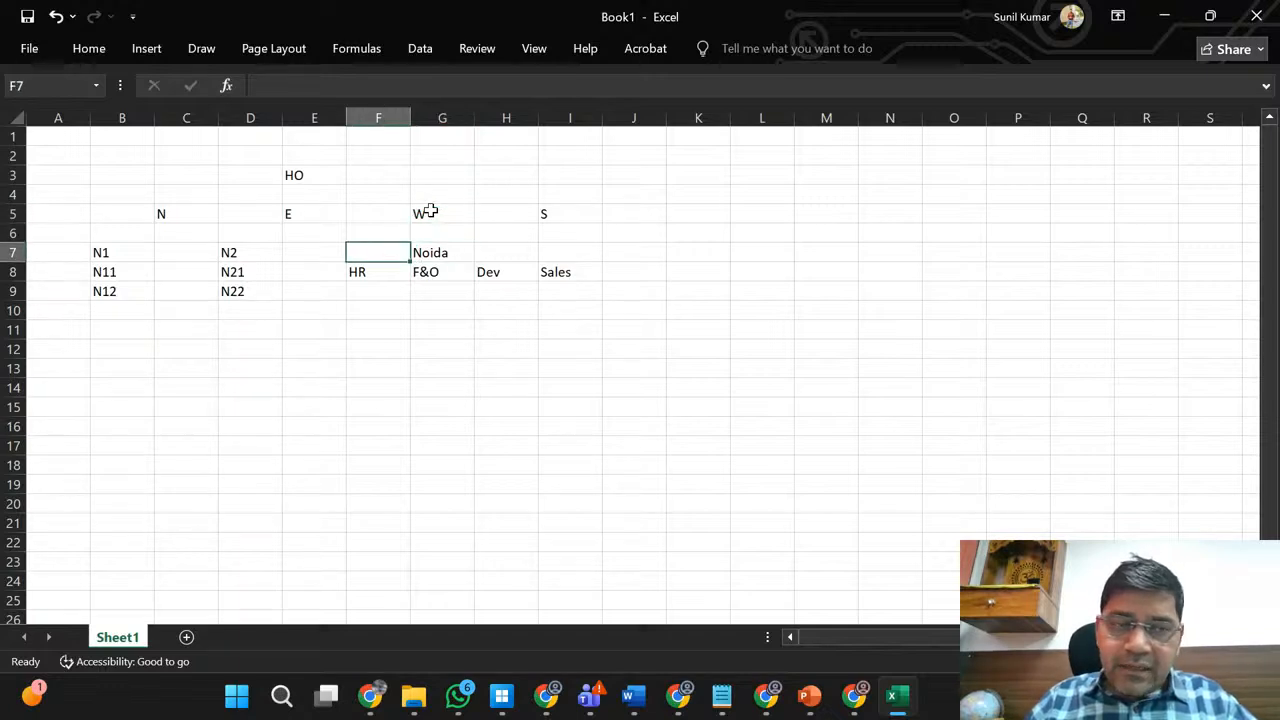
key("Left")
key("Left")
key("Left")
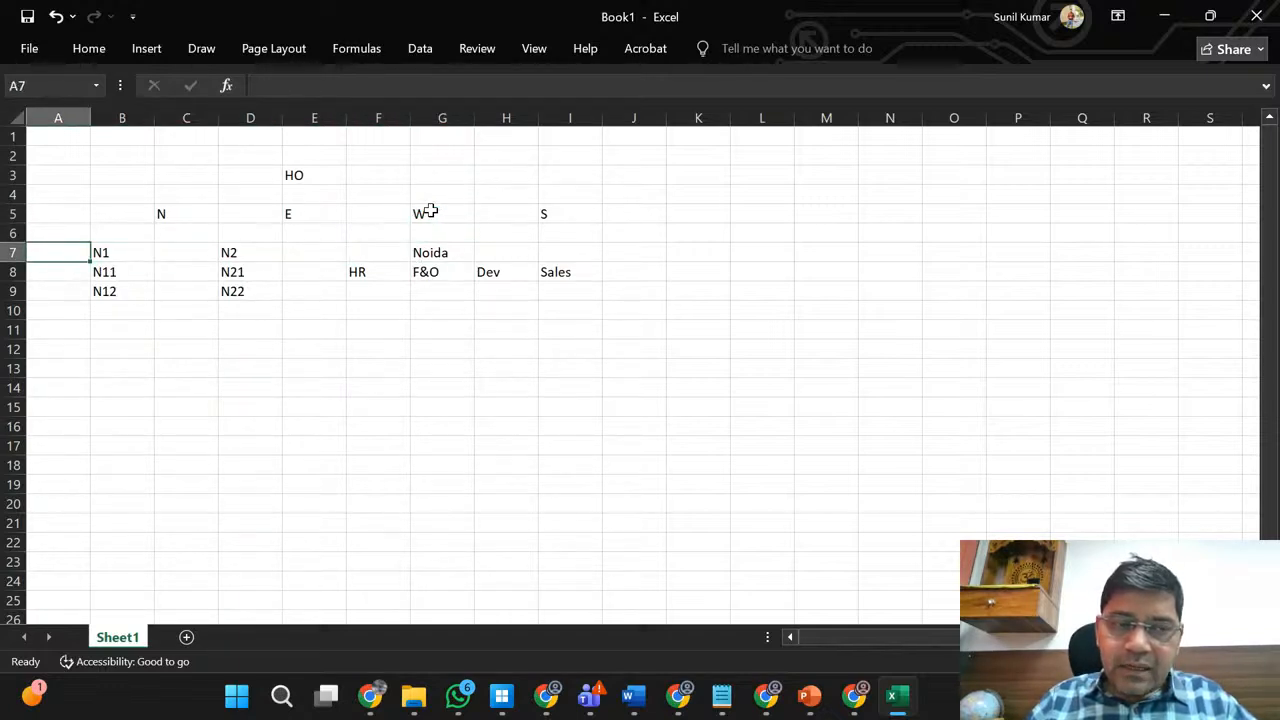
key("Right")
key("Right")
key("Right")
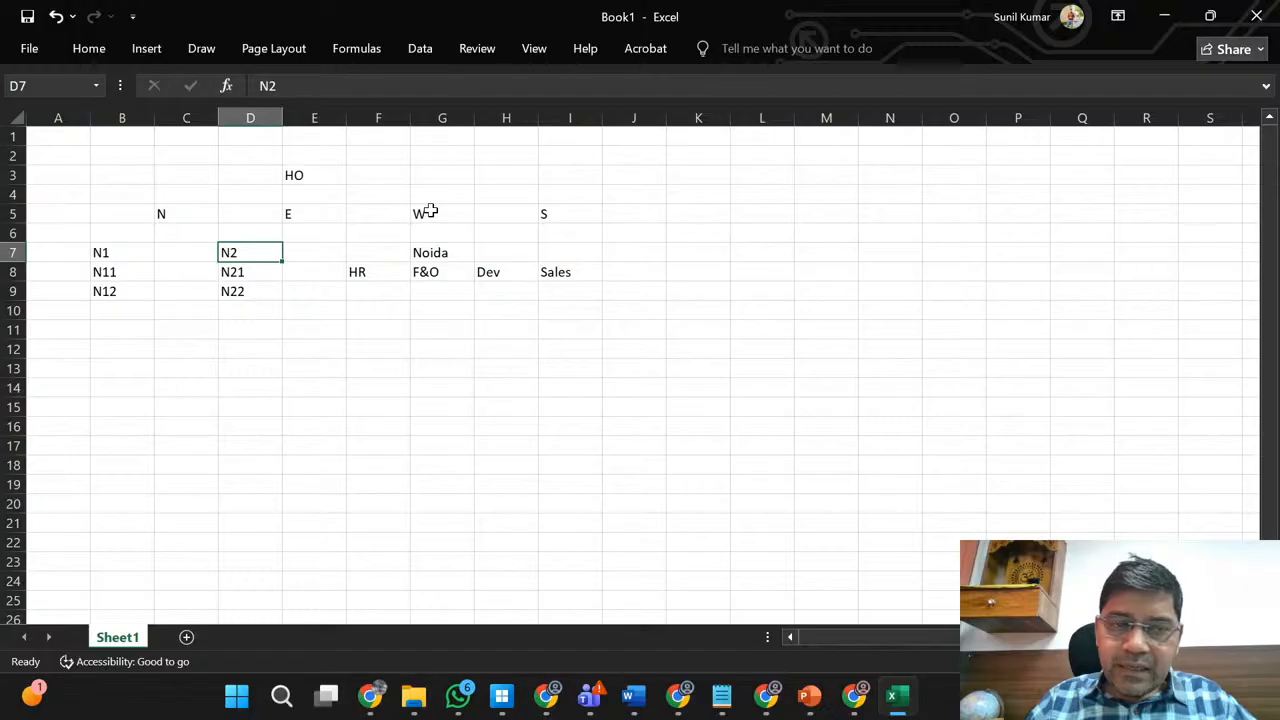
- Examine the Noida office in G7 and its Dev department in H8 against sub-level N1 in B7
key("Right")
key("Right")
key("Right")
key("Down")
key("Up")
key("Right")
key("Right")
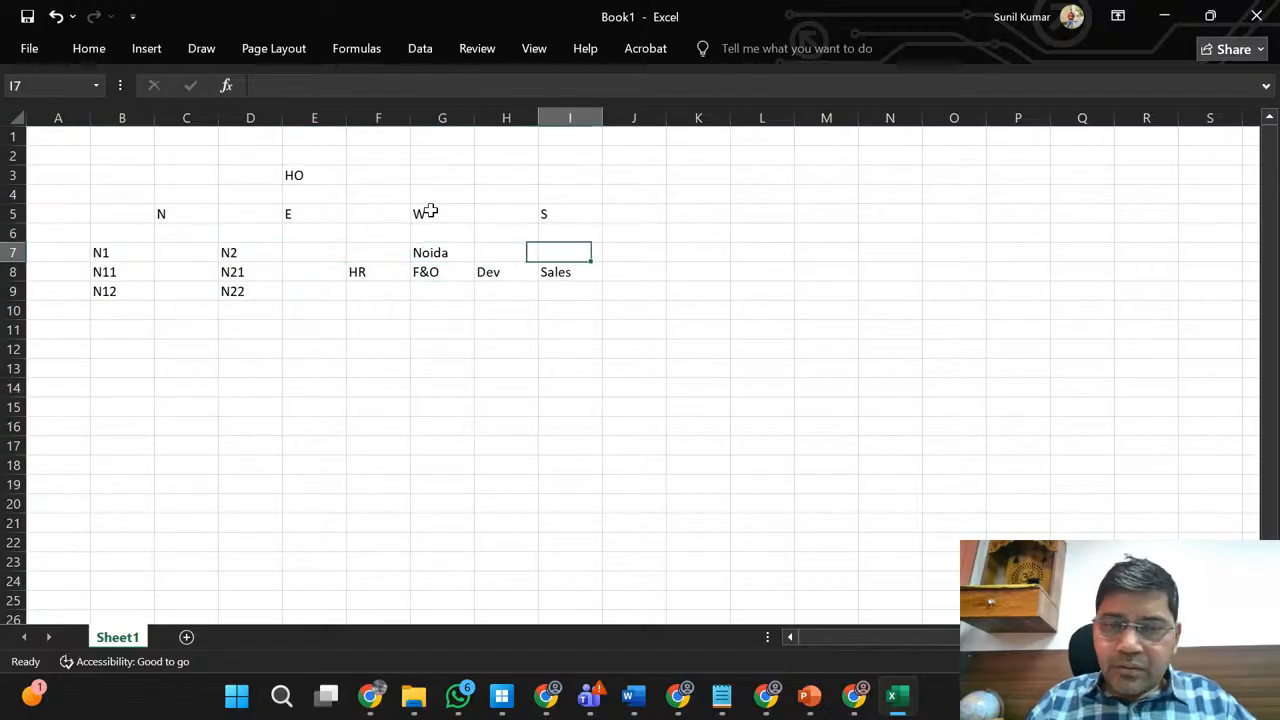
key("Down")
key("Left")
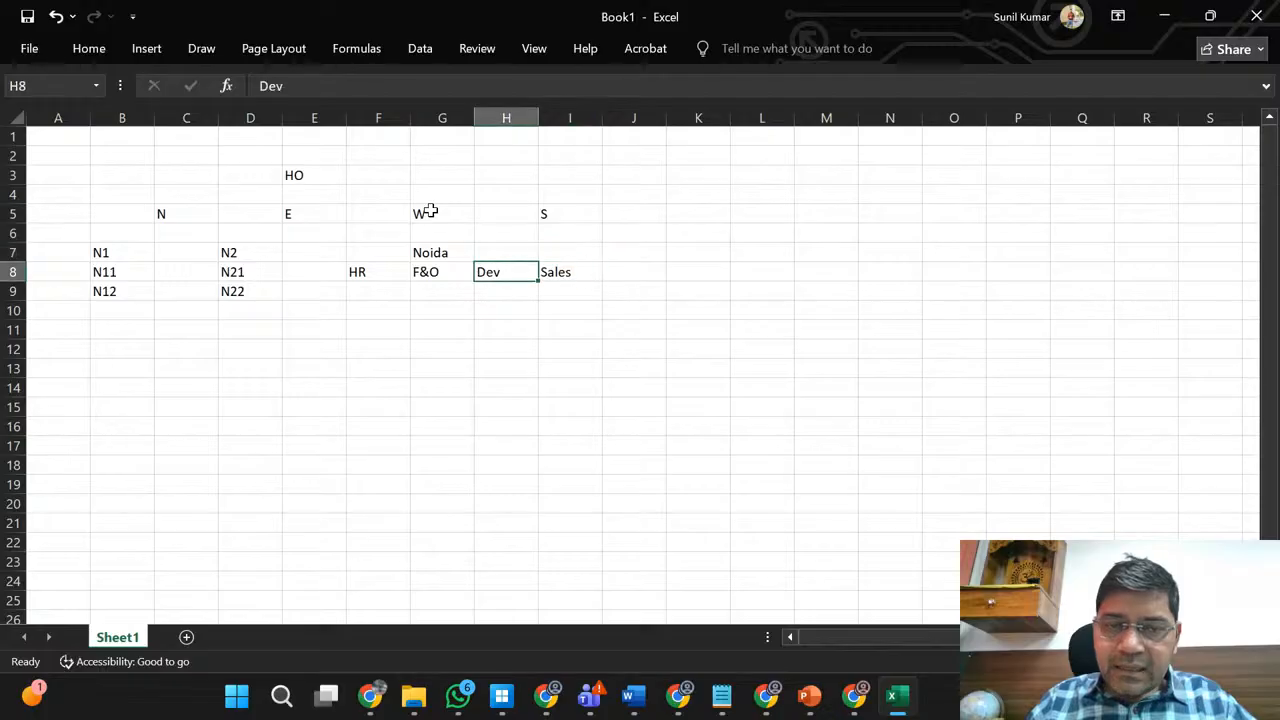
key("Up")
key("Left")
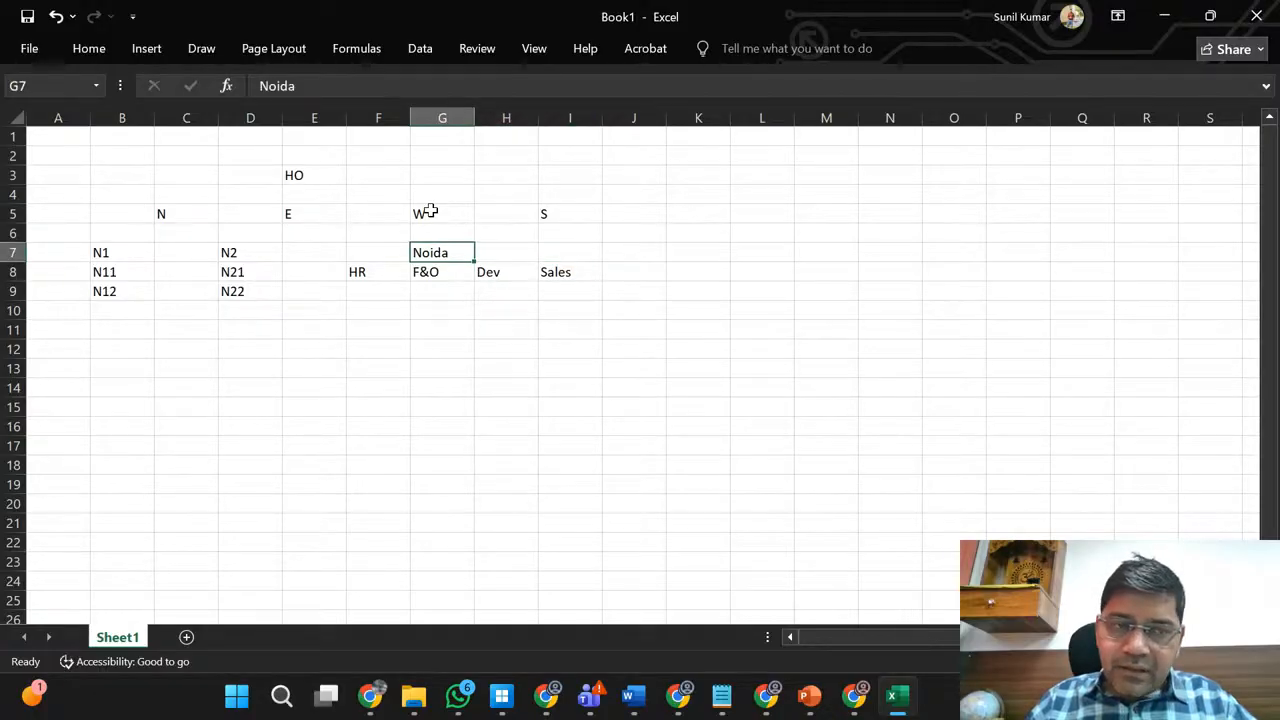
key("Left")
key("Left")
key("Left")
key("Left")
key("Left")
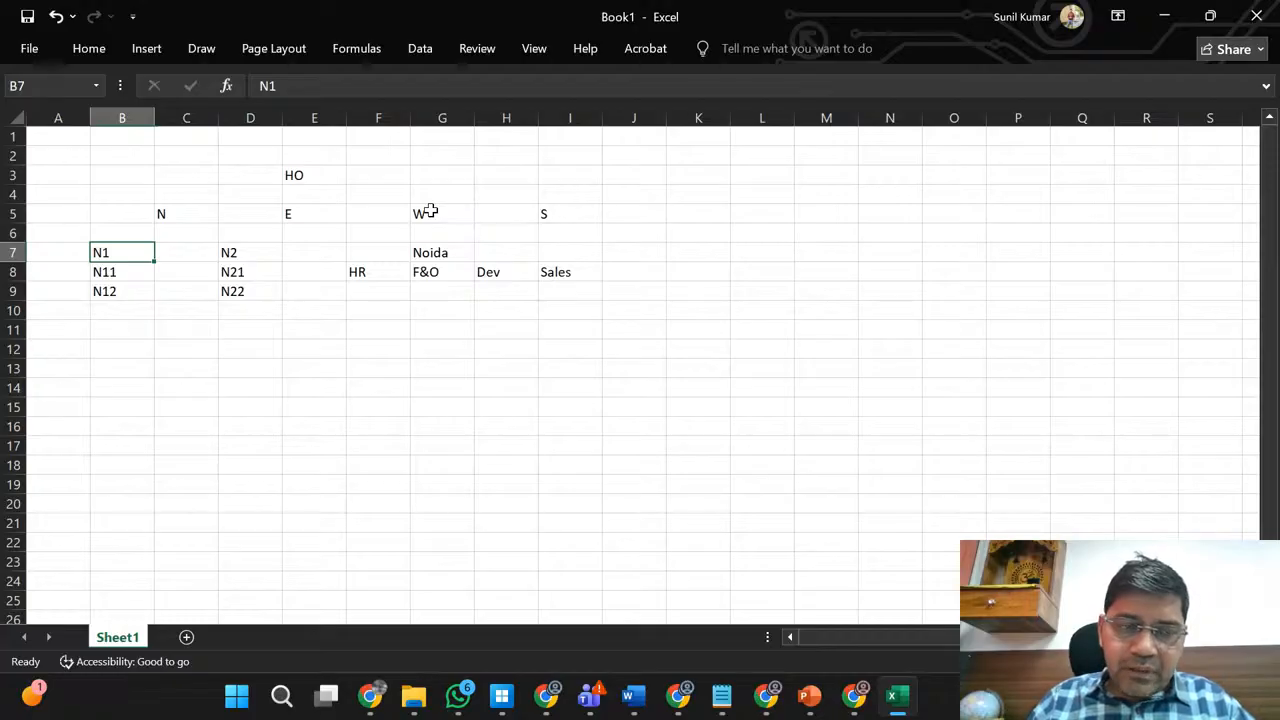
key("Left")
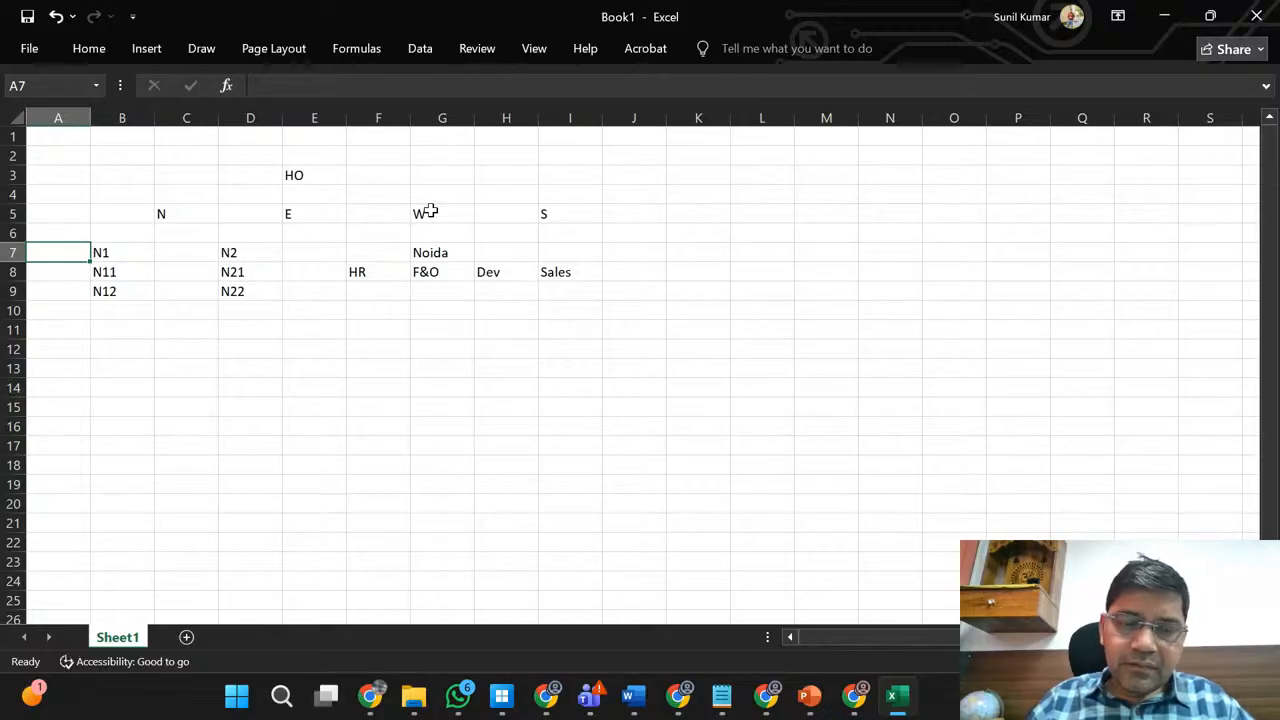
key("Right")
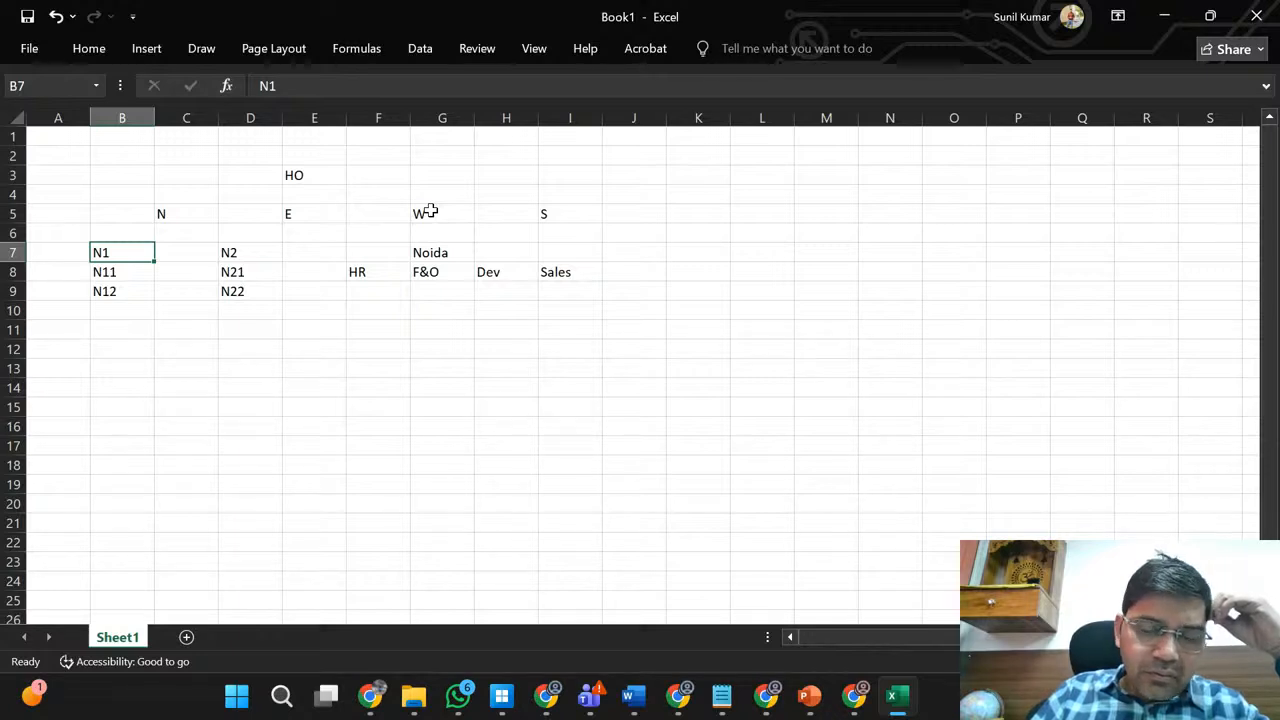
key("Right")
key("Left")
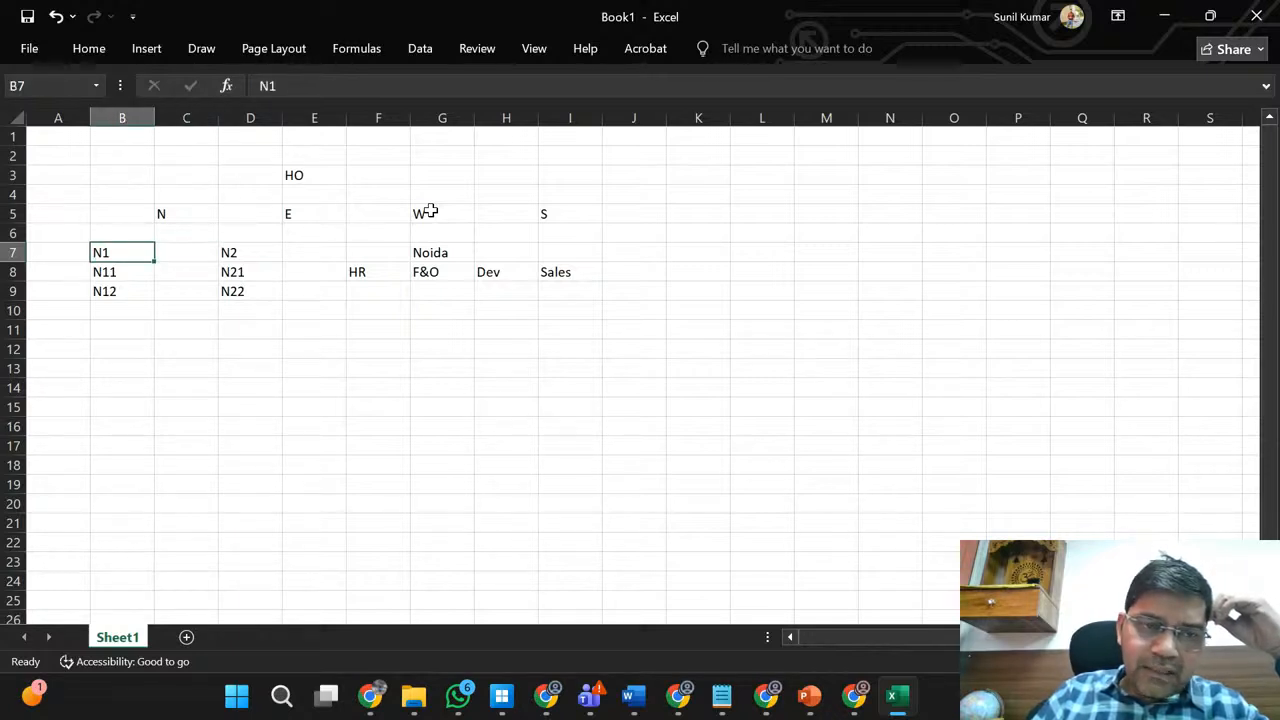
key("Left")
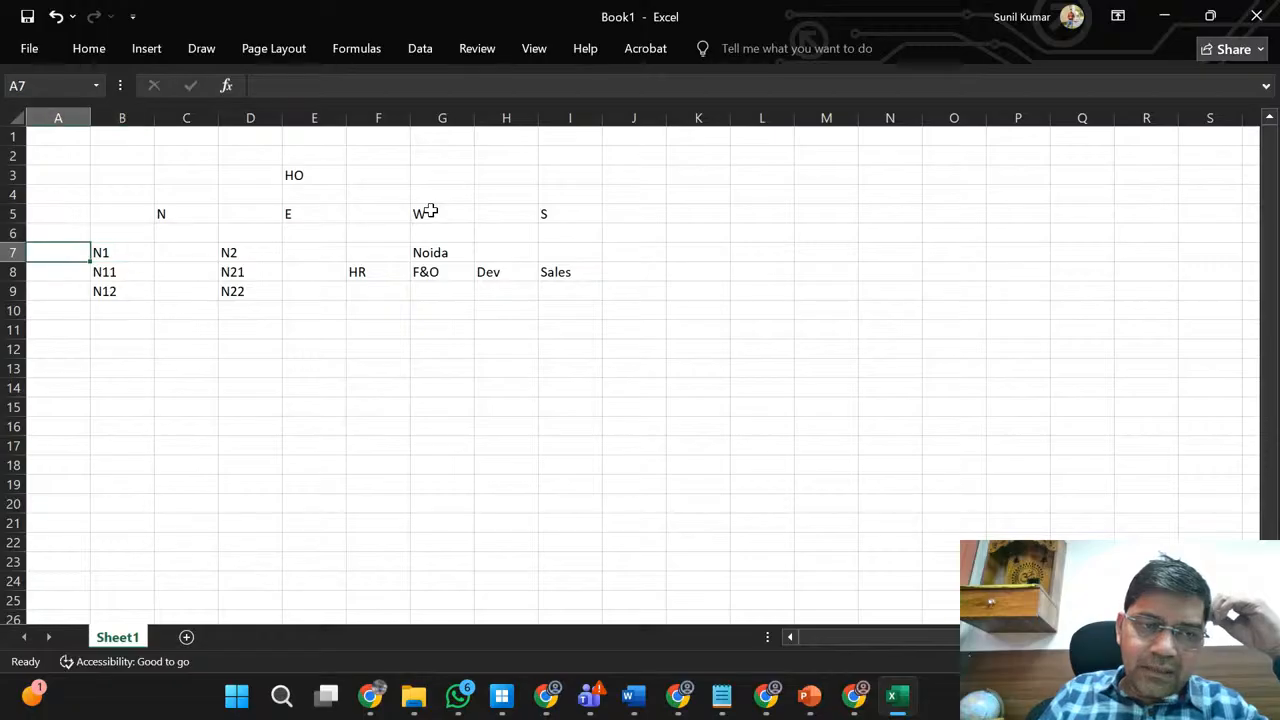
key("Right")
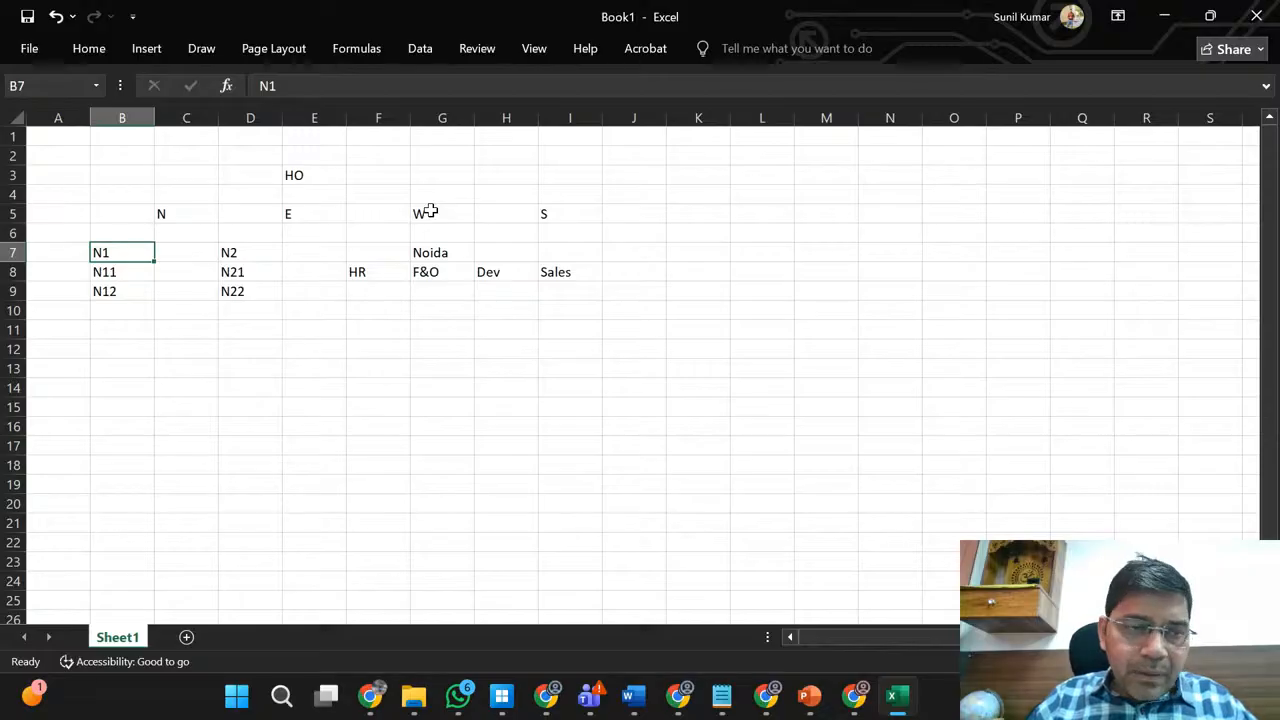
key("Left")
key("Right")
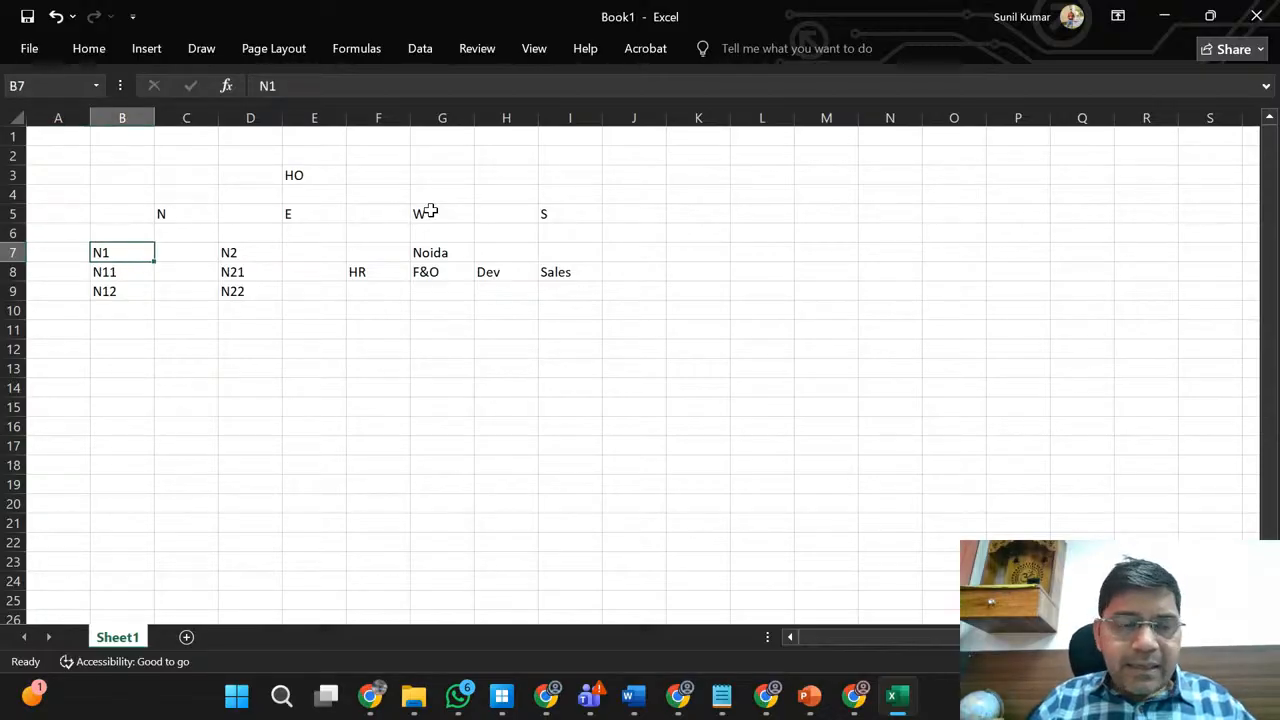
key("Left")
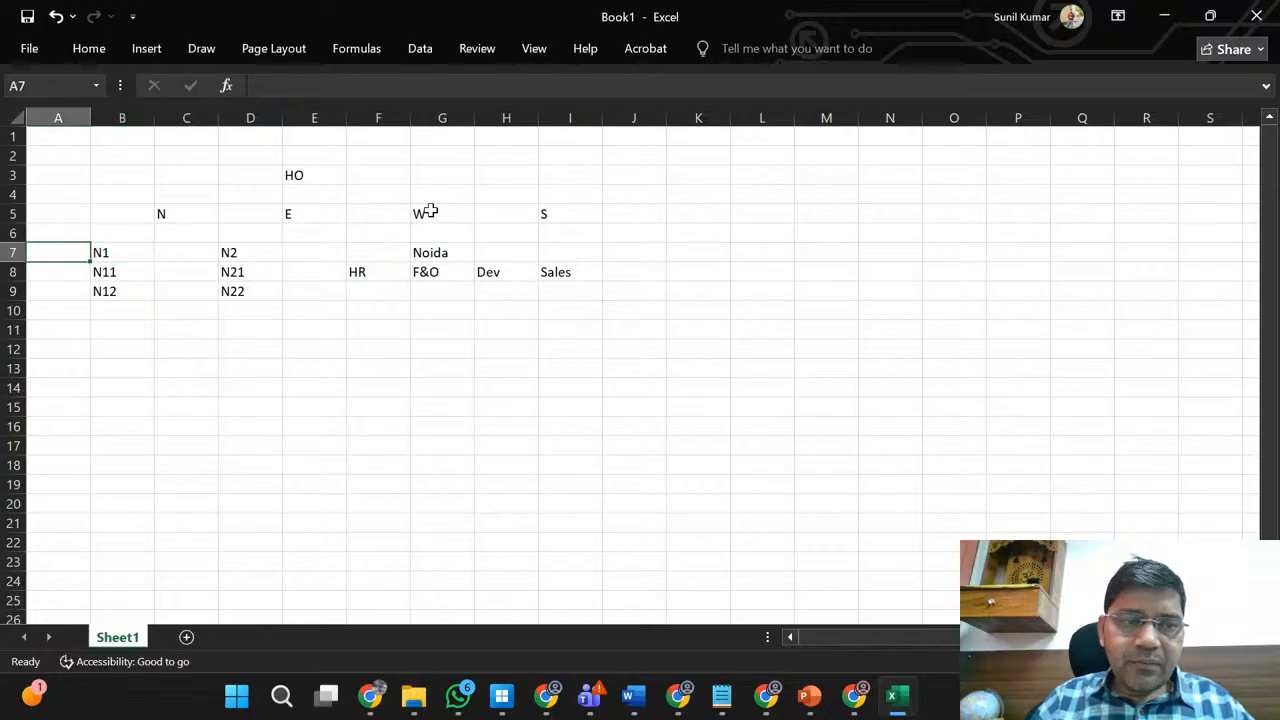
key("Right")
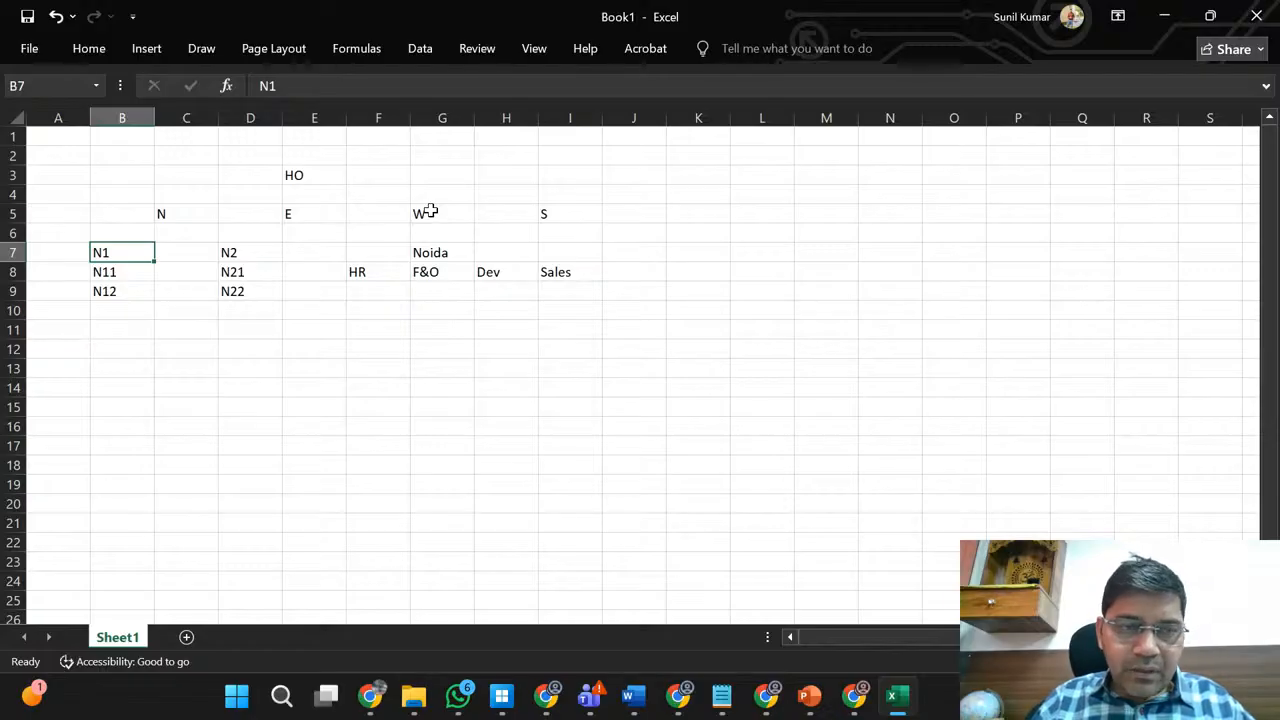
key("shift+Left")
key("shift+Right")
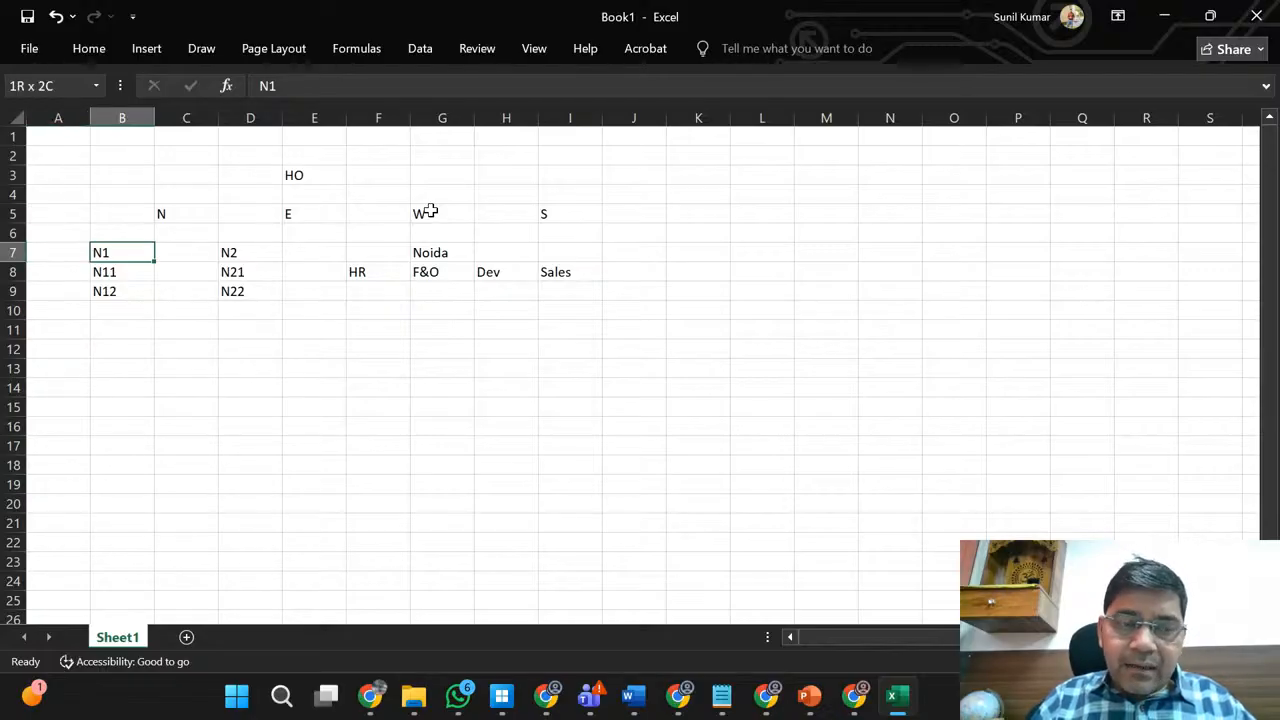
key("Right")
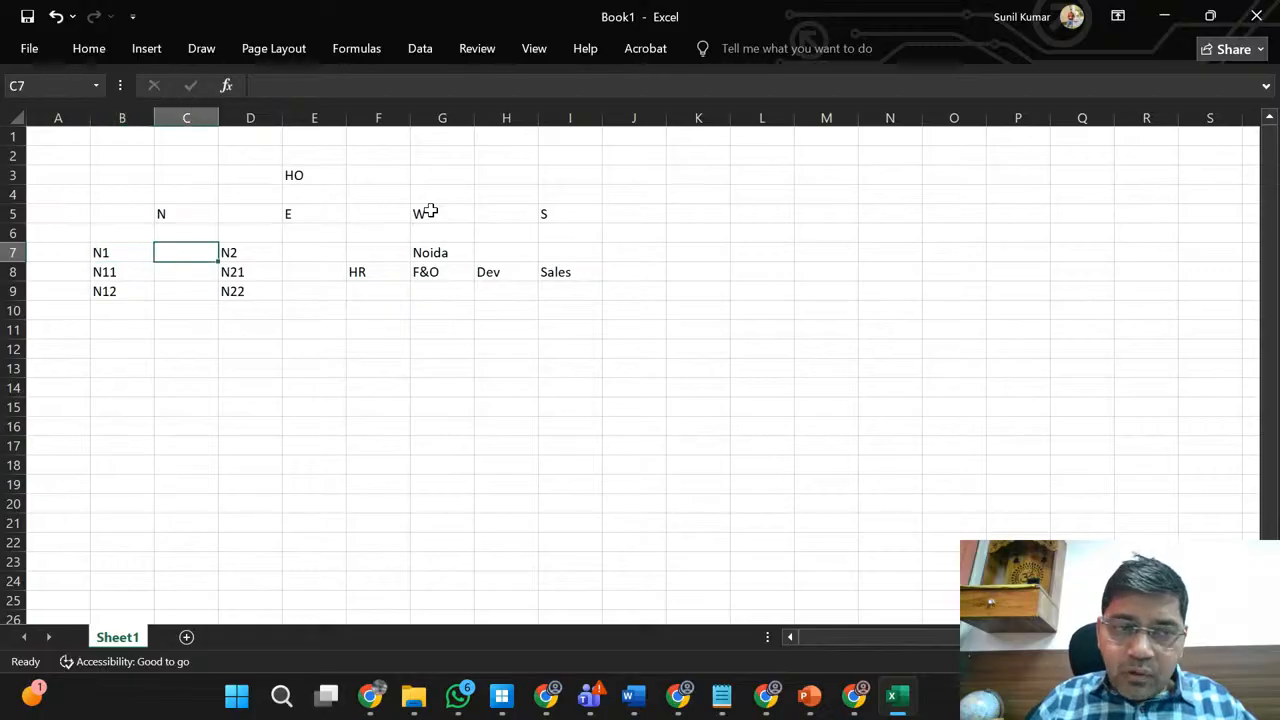
key("Left")
key("Down")
key("Up")
key("Up")
key("Down")
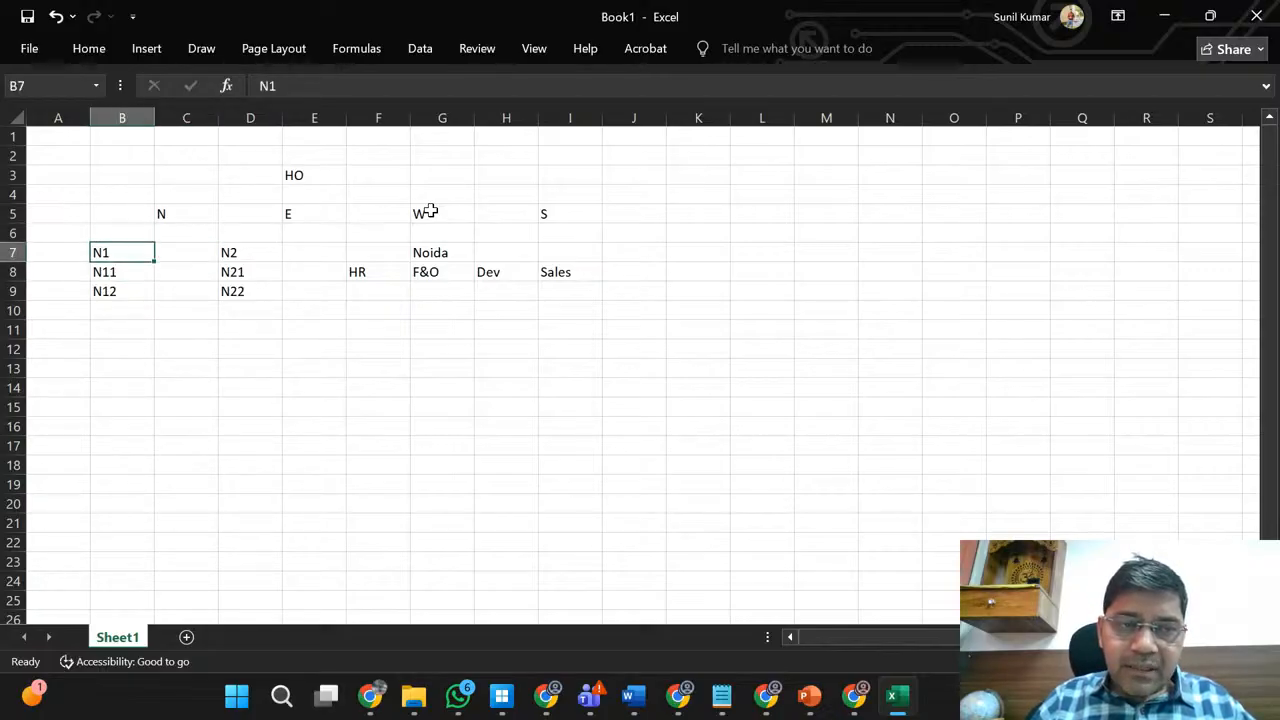
- Enter N1 in cell B12 as the heading of a separate list below the hierarchy
key("Down")
key("Down")
key("Down")
key("Down")
key("Down")
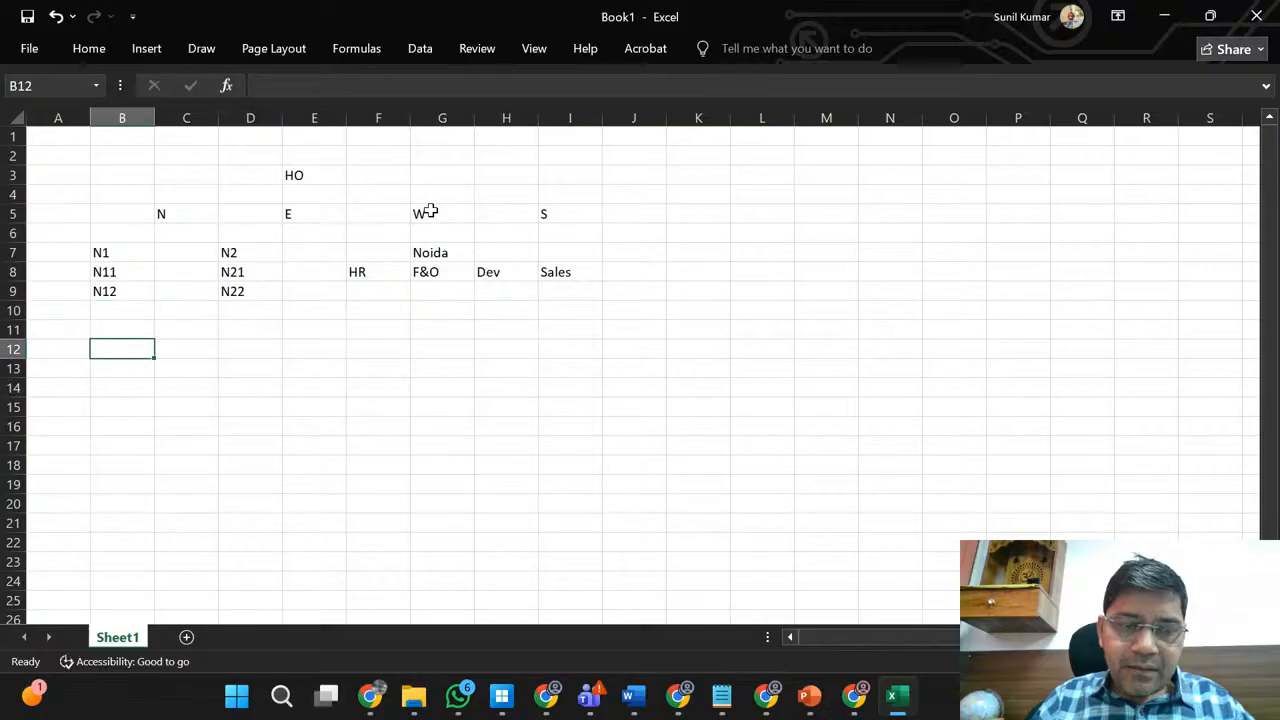
type("N1")
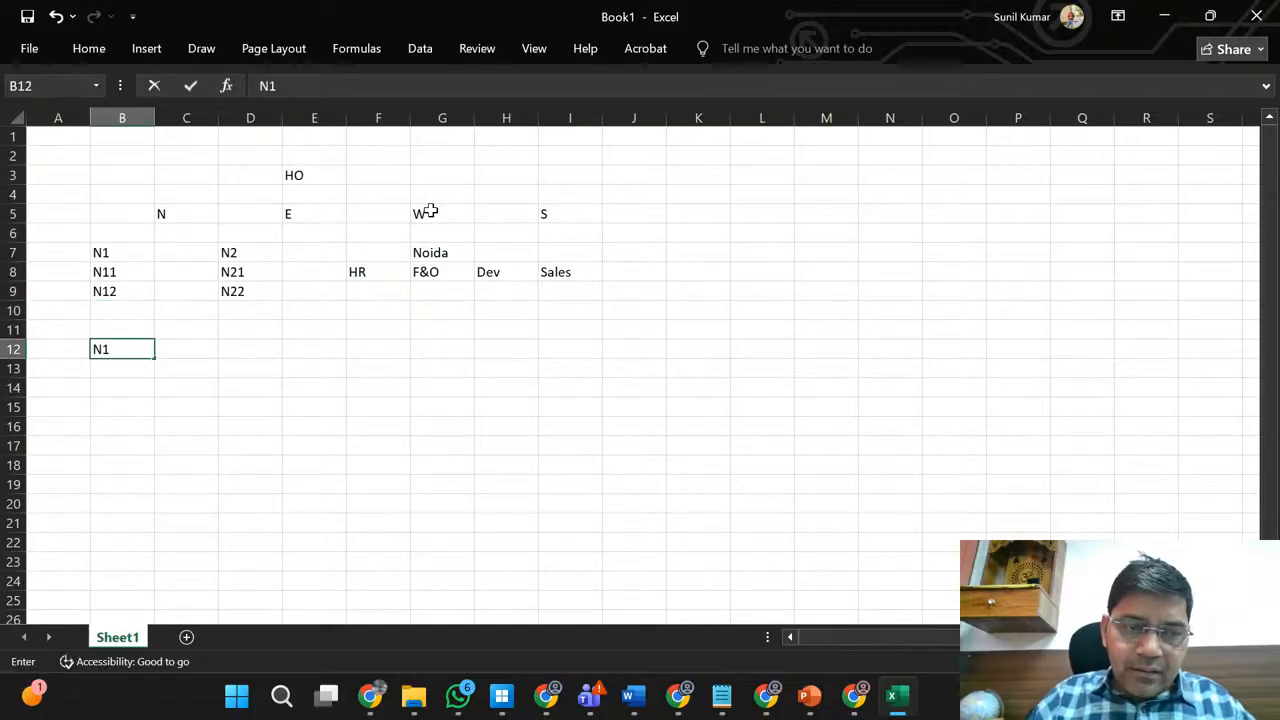
key("Return")
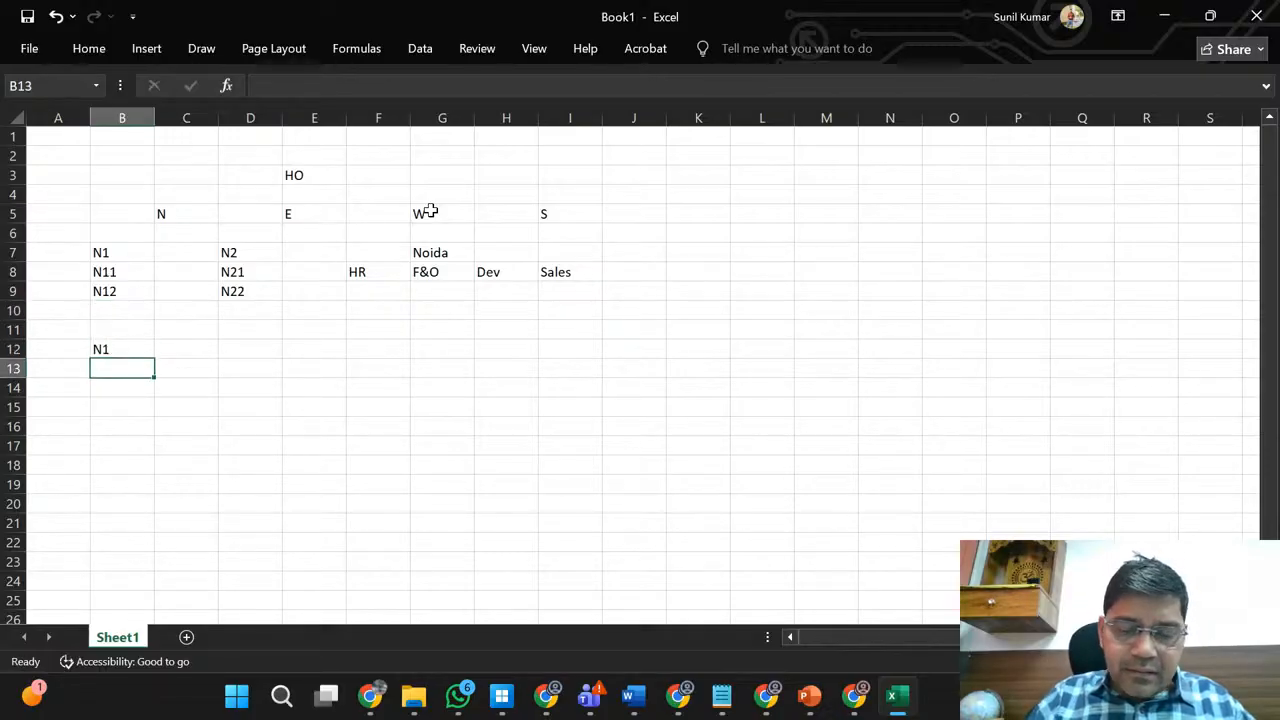
key("Up")
key("Down")
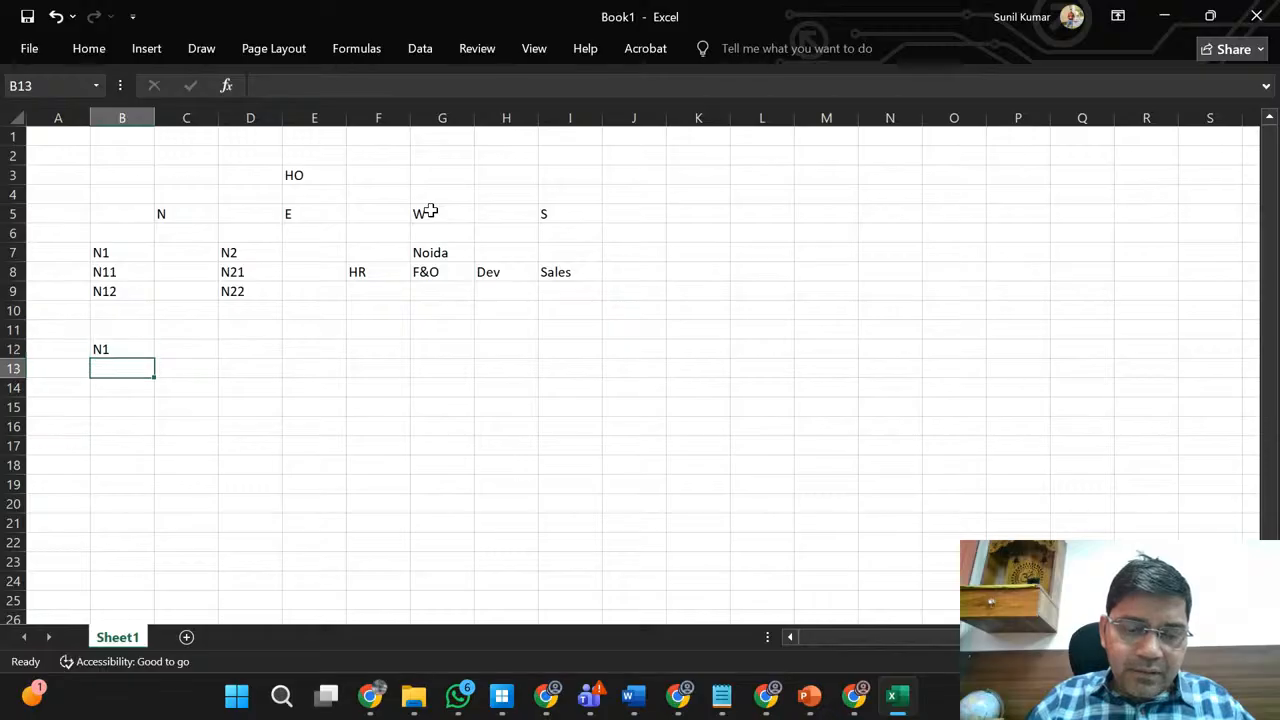
- List S1, S2 and S3 in cells B13 to B15 beneath the N1 heading
type("S1")
key("Return")
type("S2")
key("Return")
type("S3")
key("ctrl+Return")
key("Up")
key("Up")
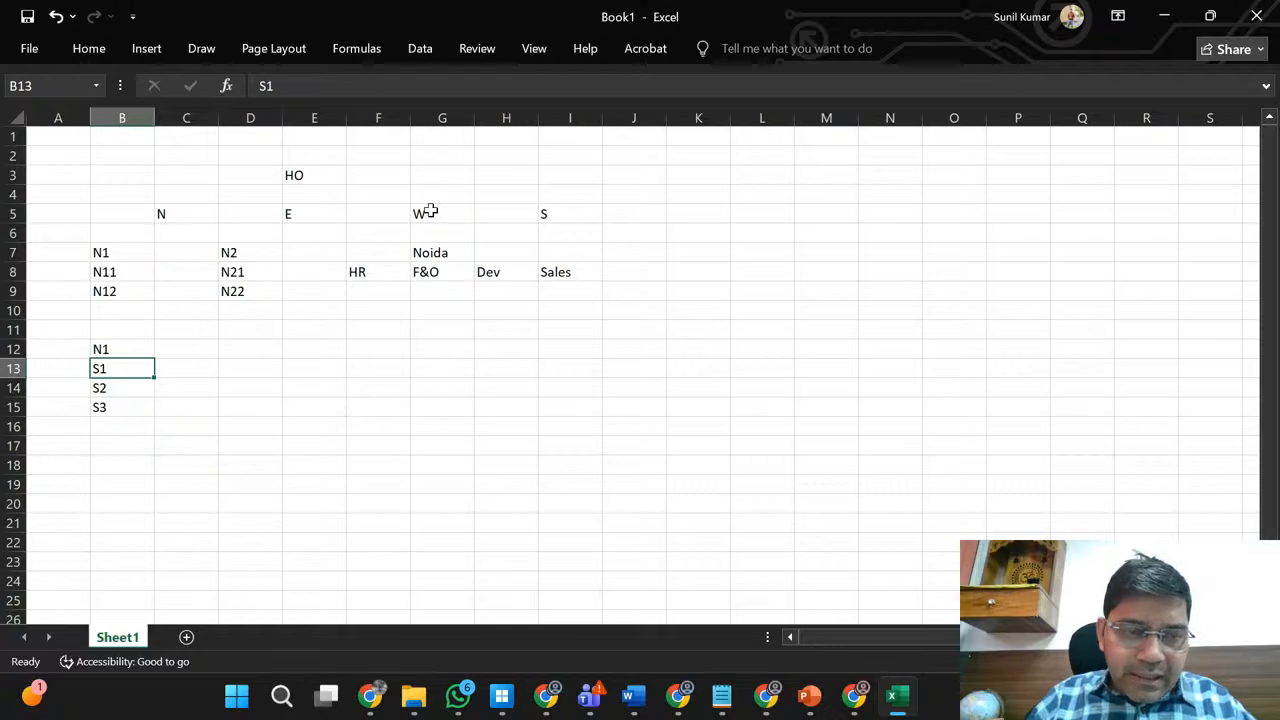
- Enter the values 10, 12 and 15 in C13 to C15 beside S1, S2 and S3
key("Right")
type("10")
key("ctrl+Return")
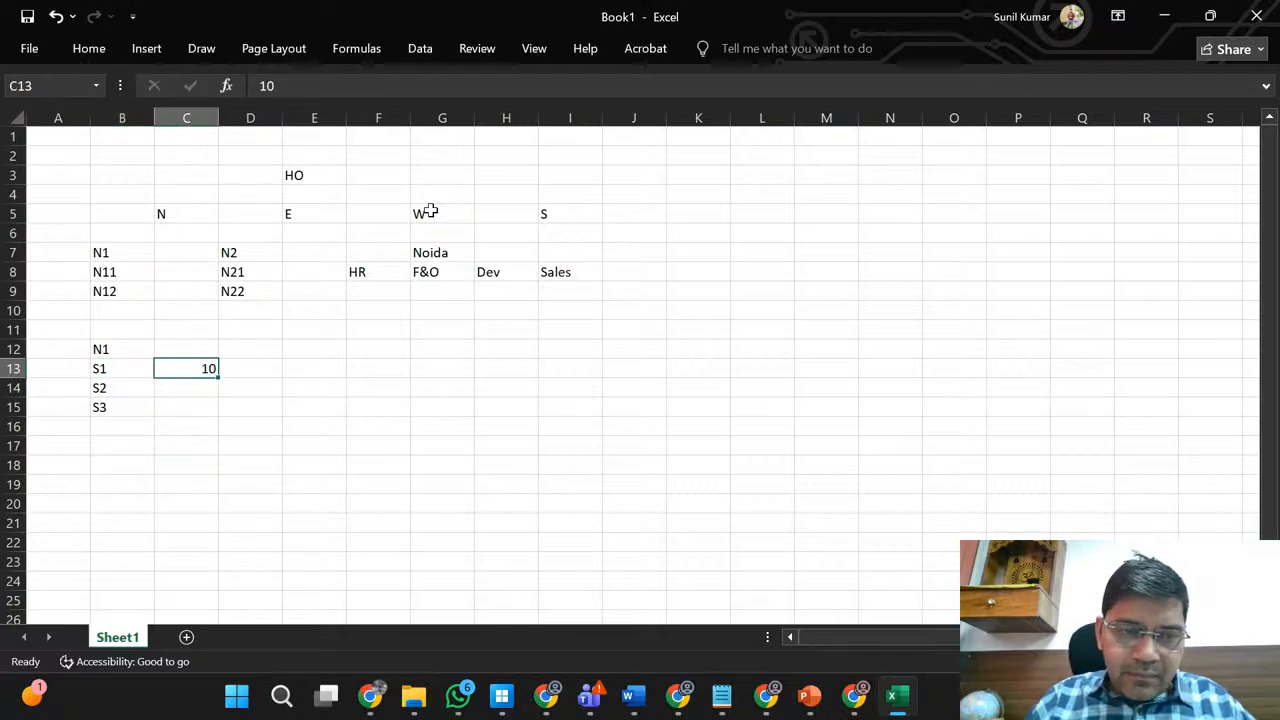
key("Down")
type("12")
key("Return")
type("15")
key("ctrl+Return")
key("Left")
key("Up")
key("Up")
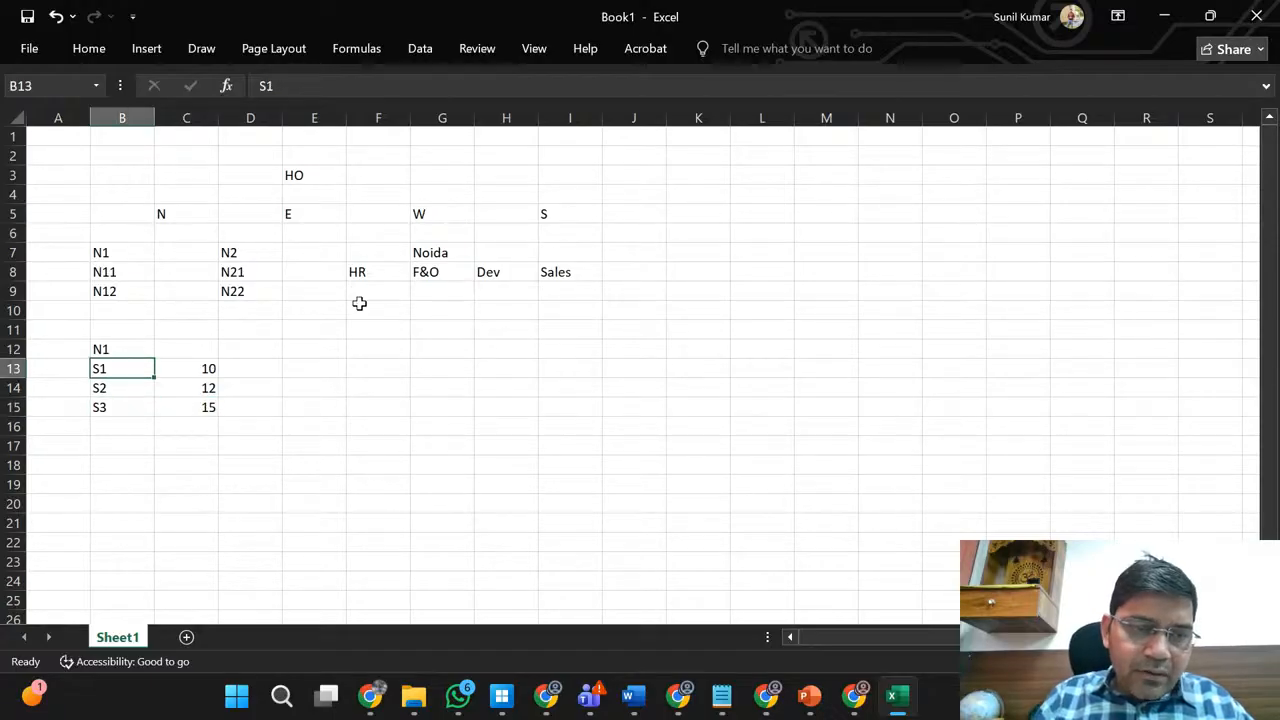
- Examine the S1, S2 and S3 entries under N1 together with their values in column C
left_click(208, 368)
left_click(117, 389)
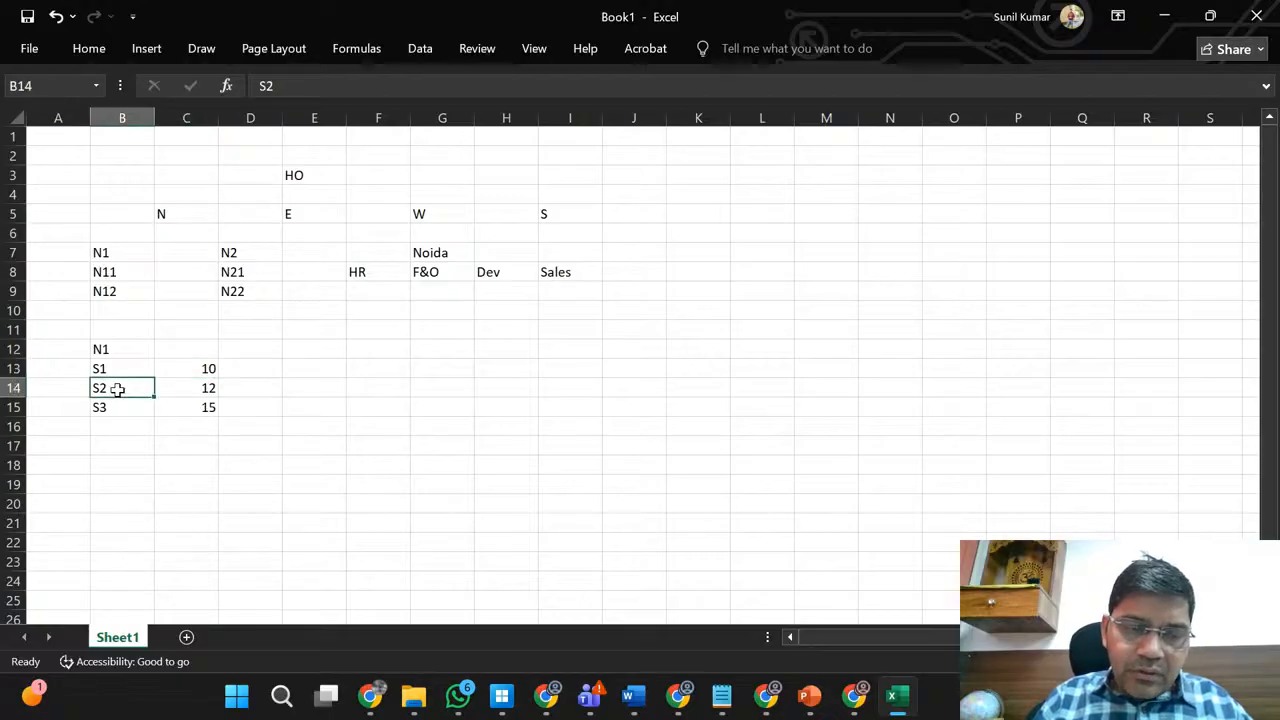
left_click(206, 384)
left_click(127, 410)
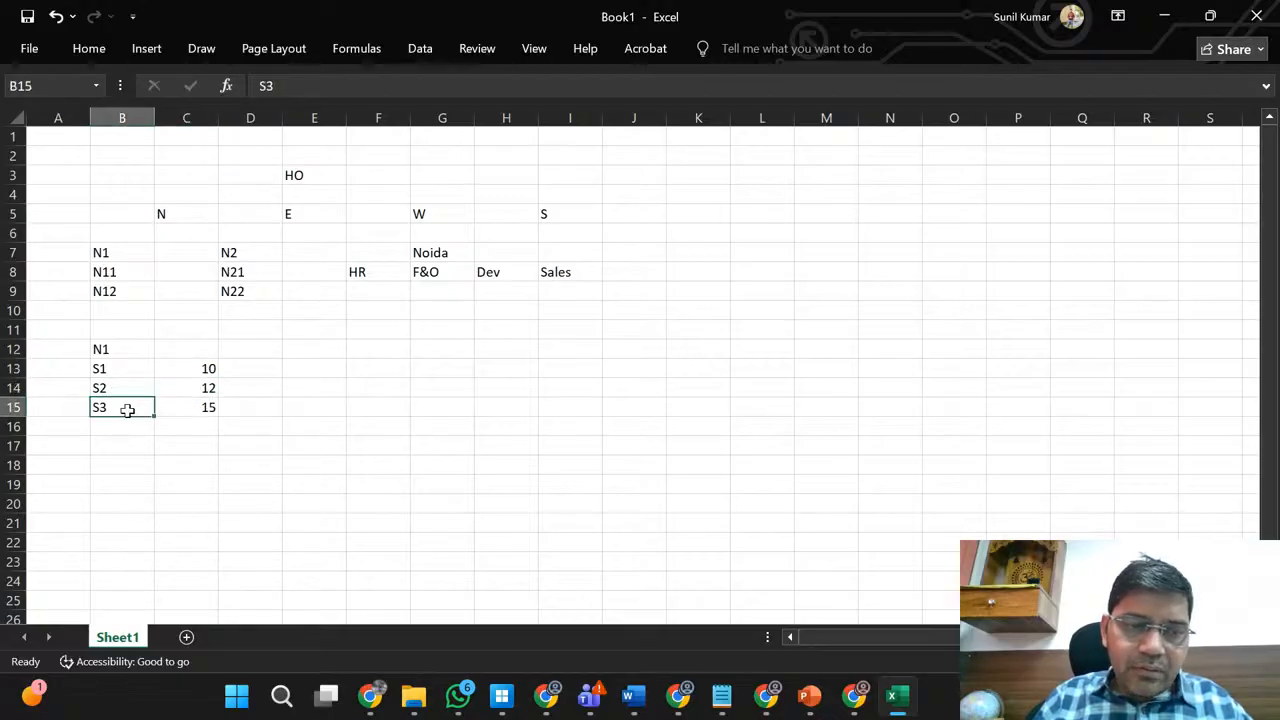
left_click(194, 407)
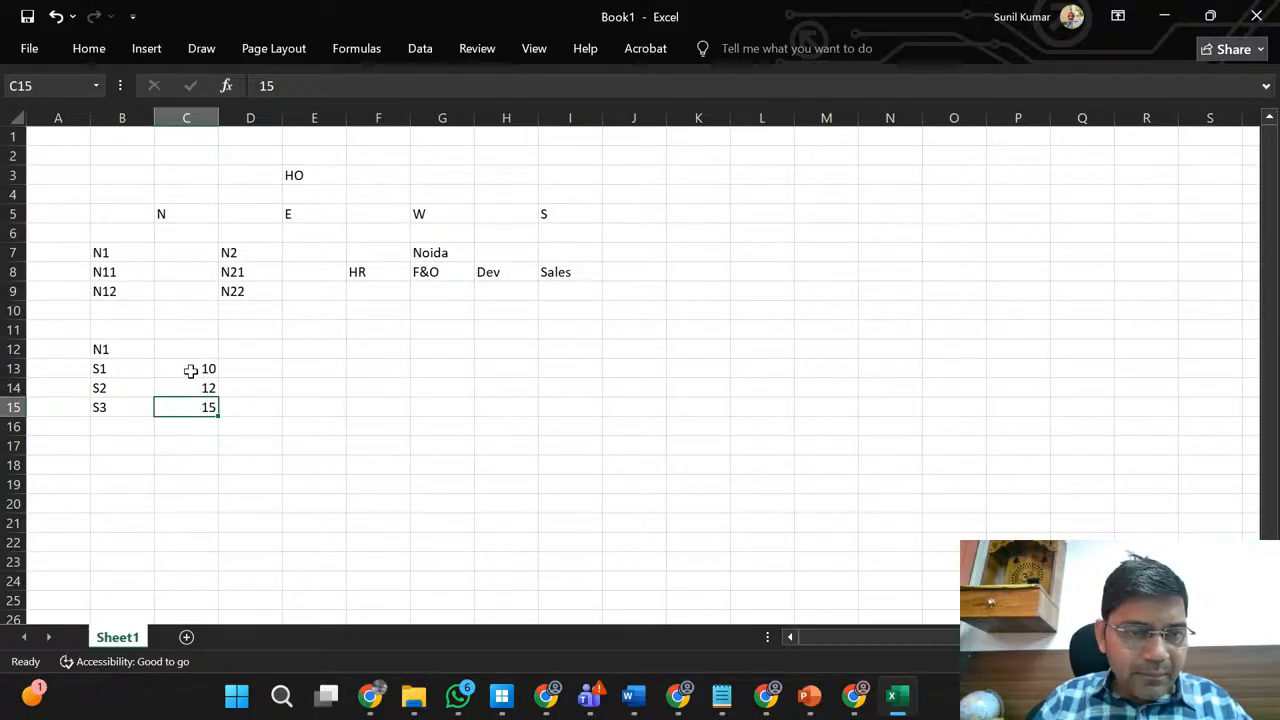
left_click(191, 386)
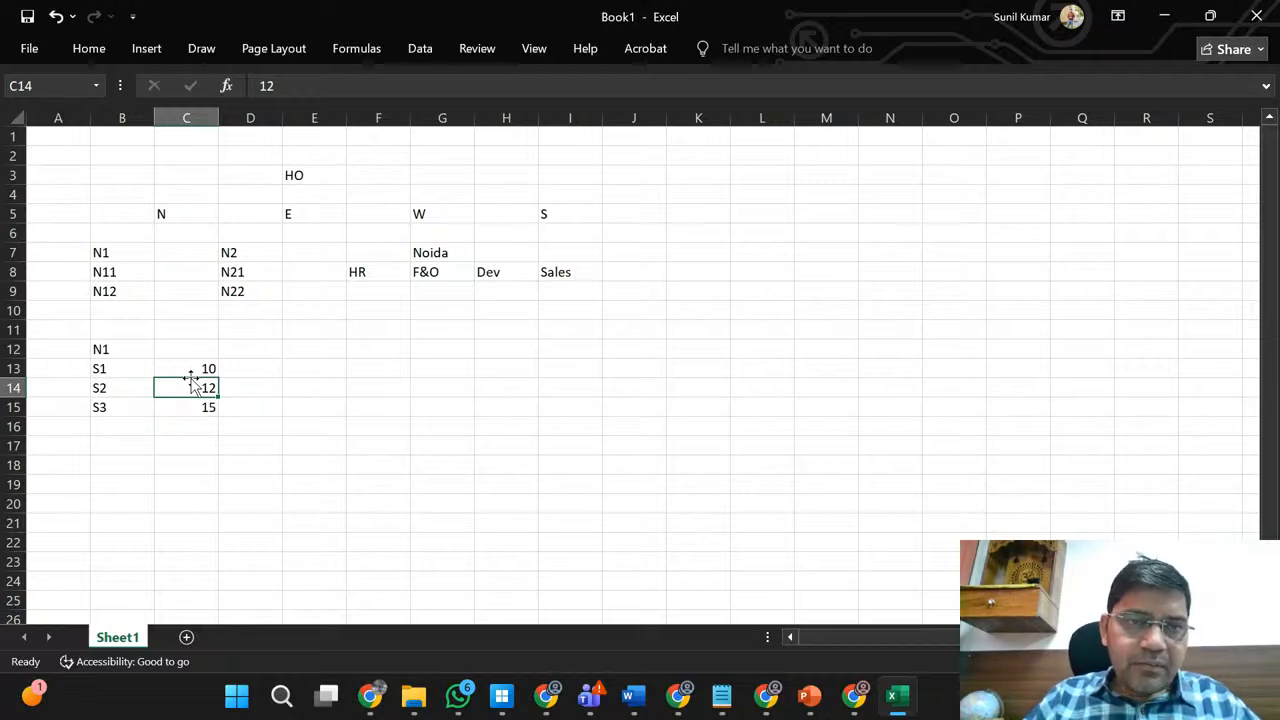
left_click(113, 370)
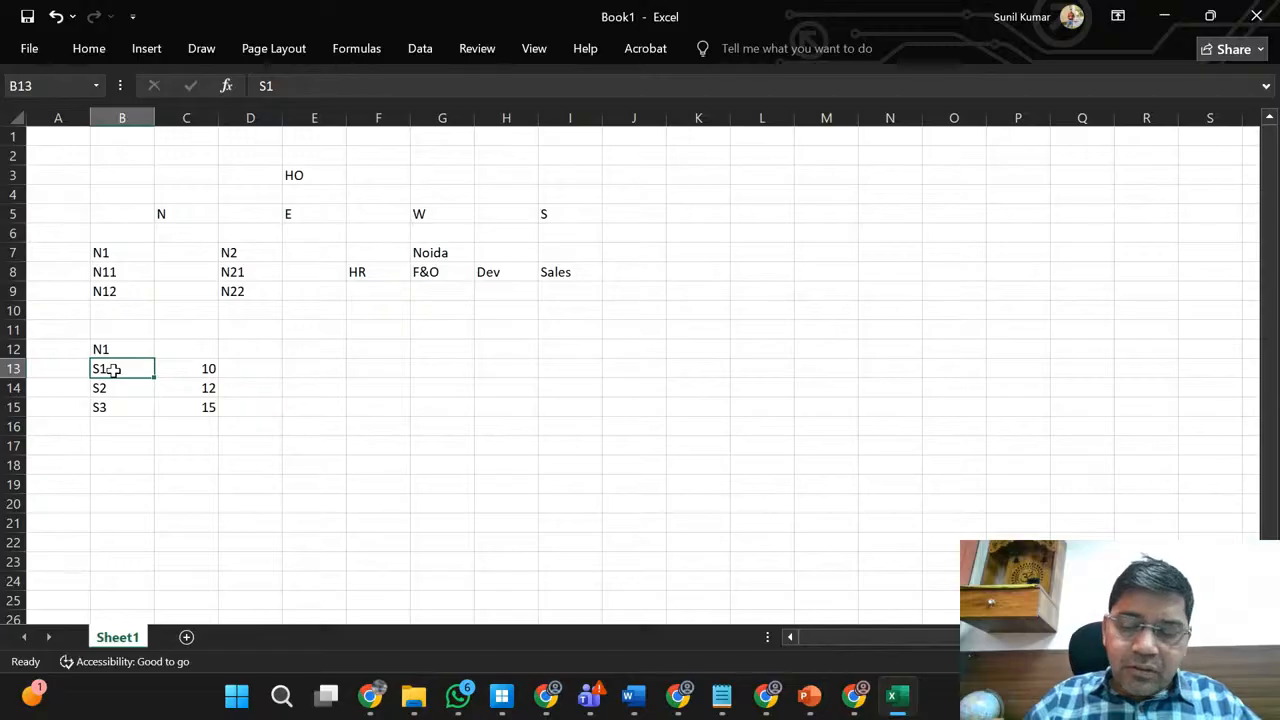
key("Right")
key("Right")
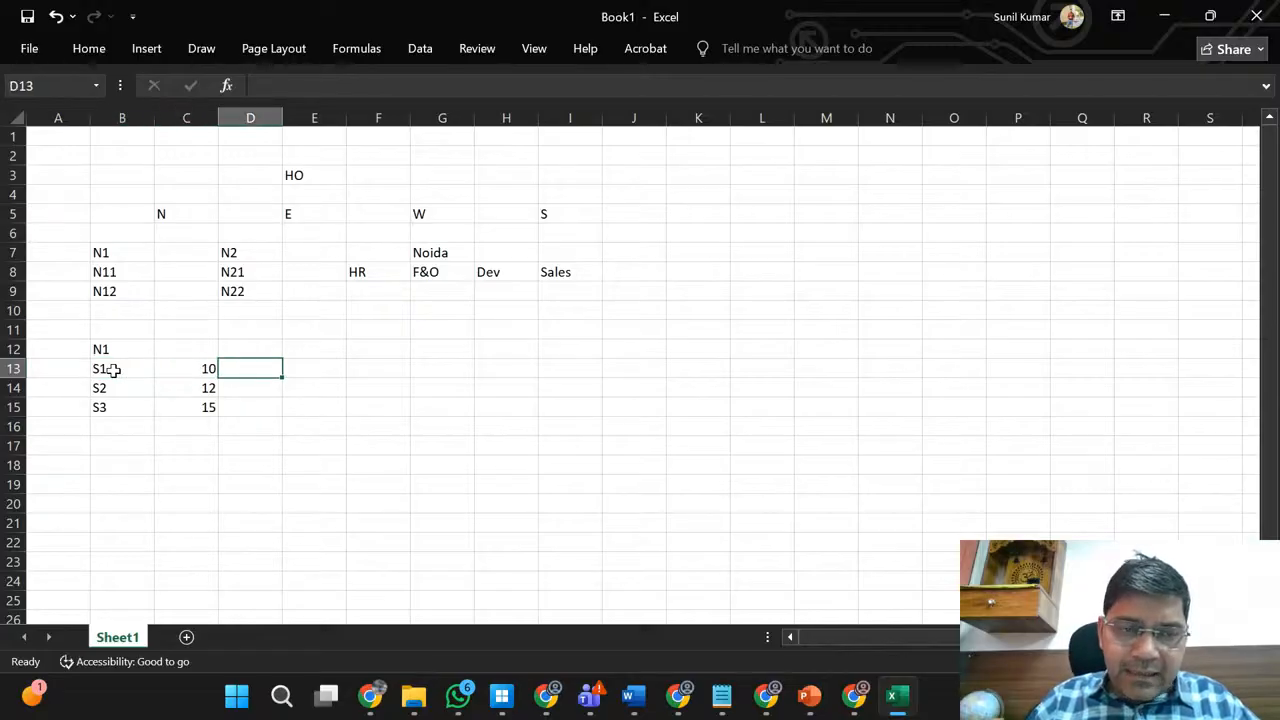
key("Left")
key("Left")
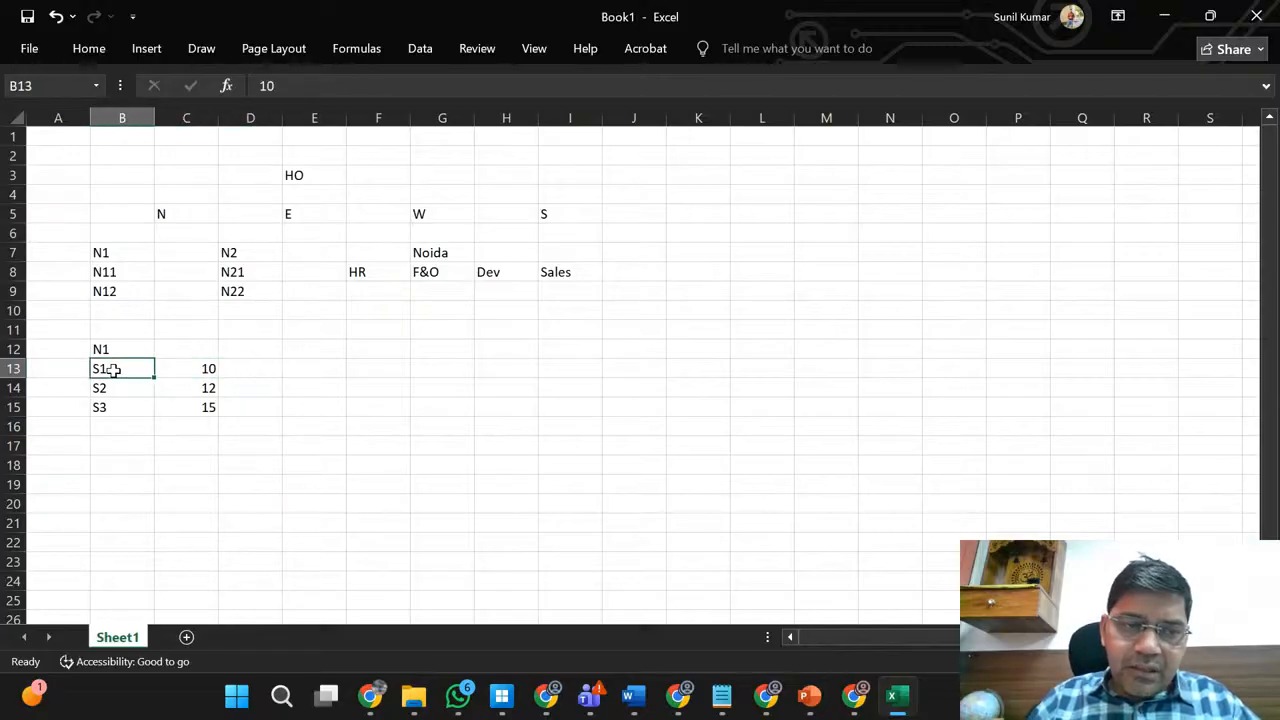
key("Down")
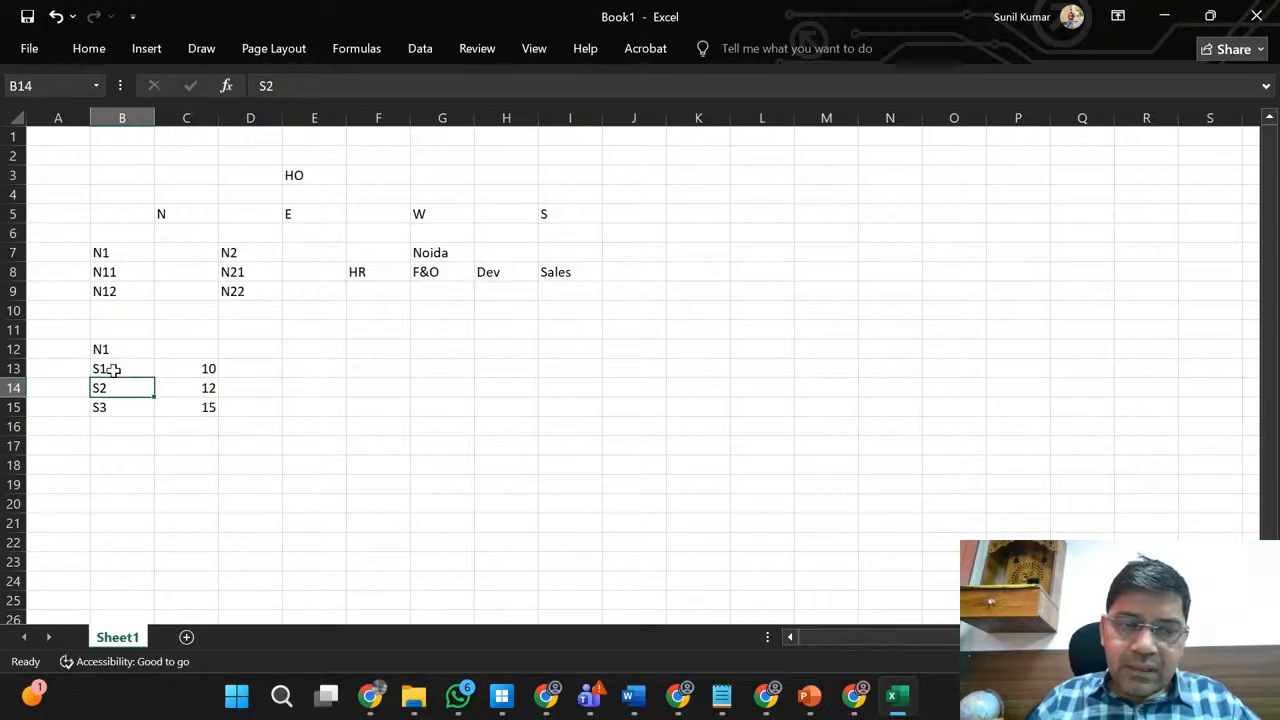
key("Up")
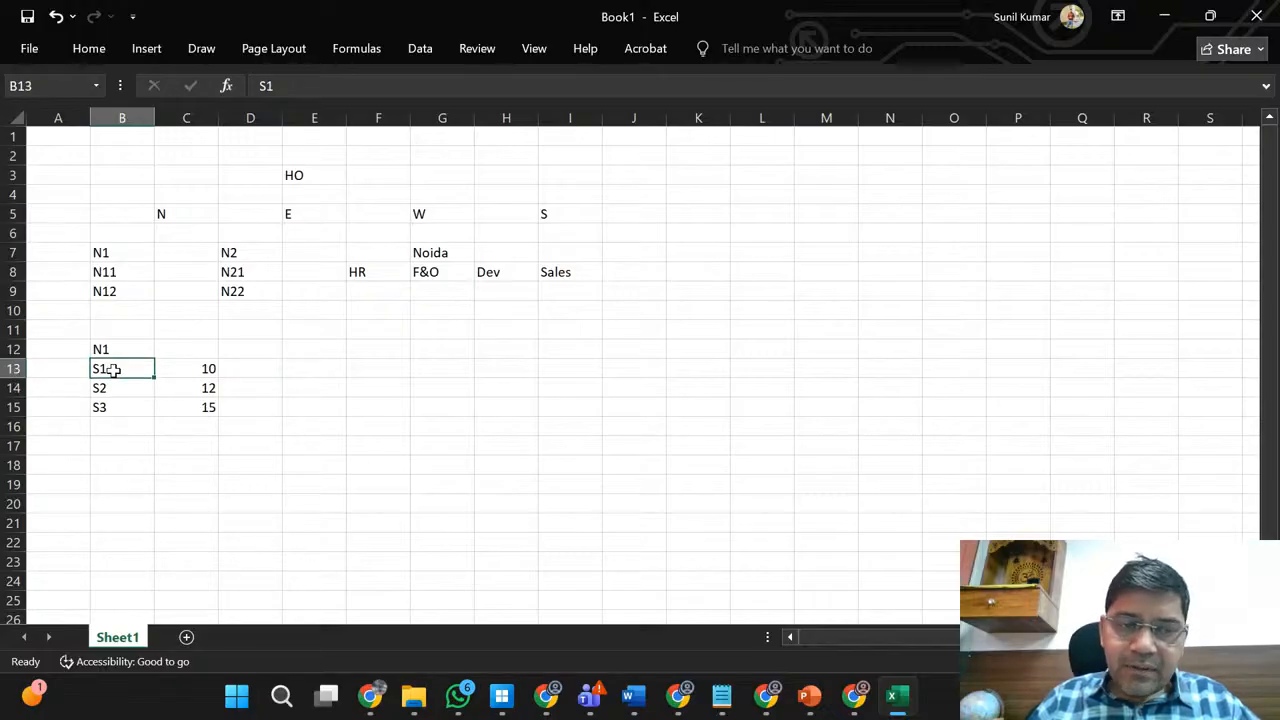
- Review the N1 heading in B12 against the S1 to S3 rows and their numbers in B13 to C15
key("Right")
key("Down")
key("Down")
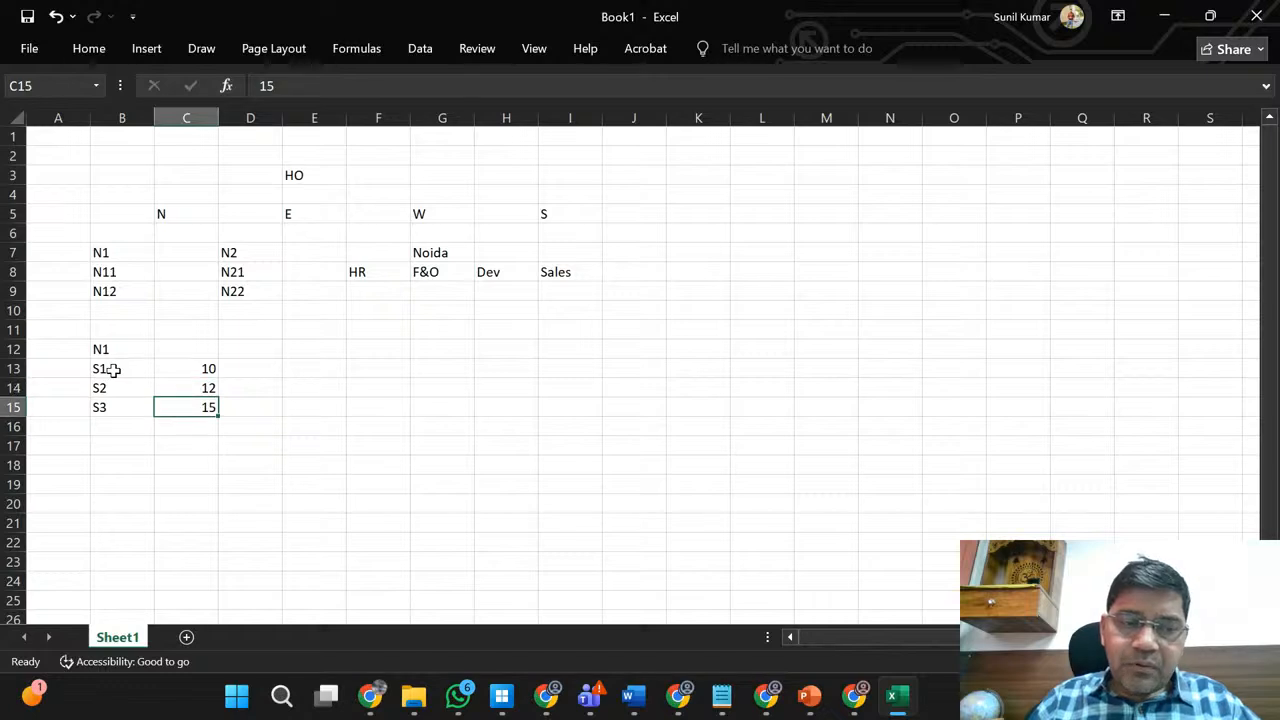
key("Left")
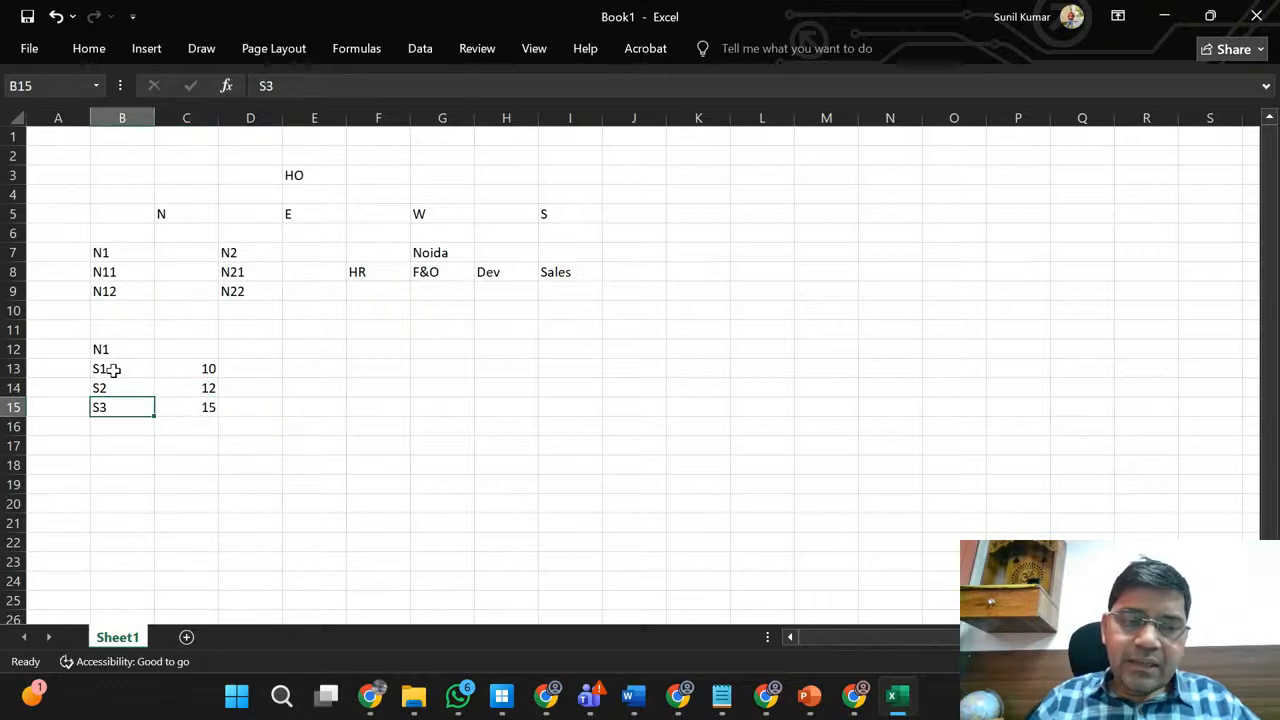
left_click(119, 348)
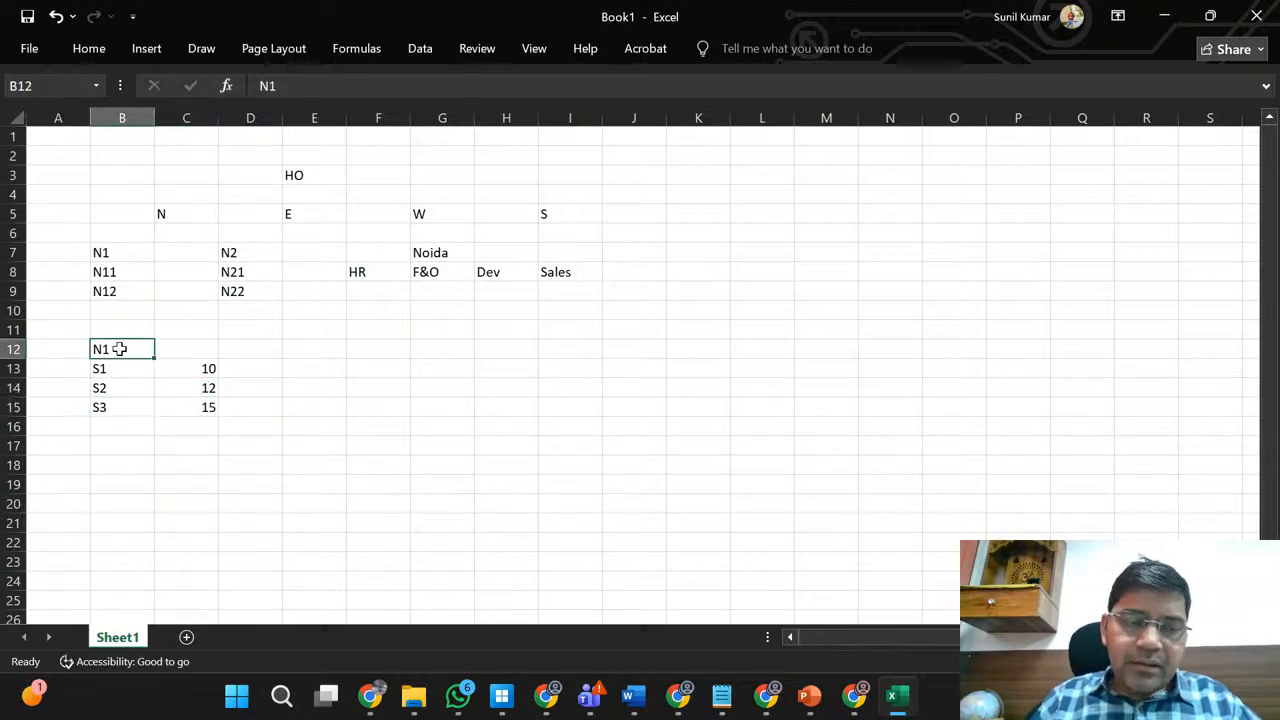
left_click(123, 371)
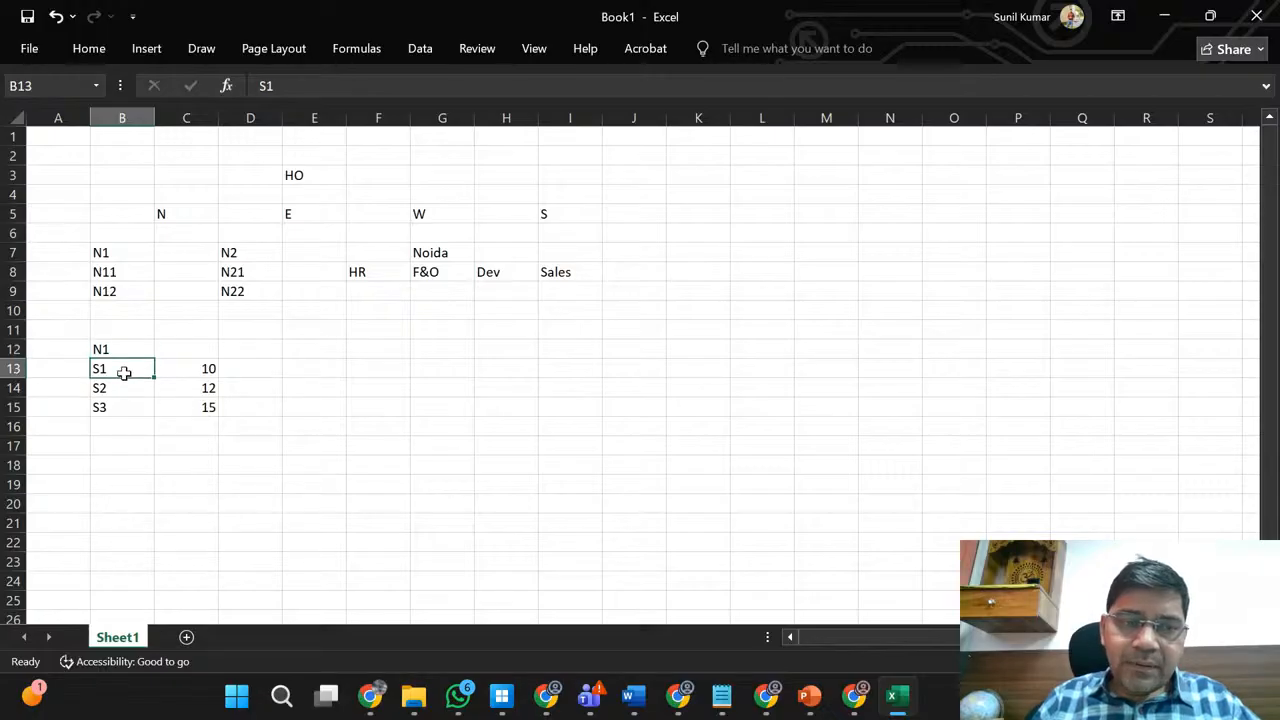
left_click(117, 393)
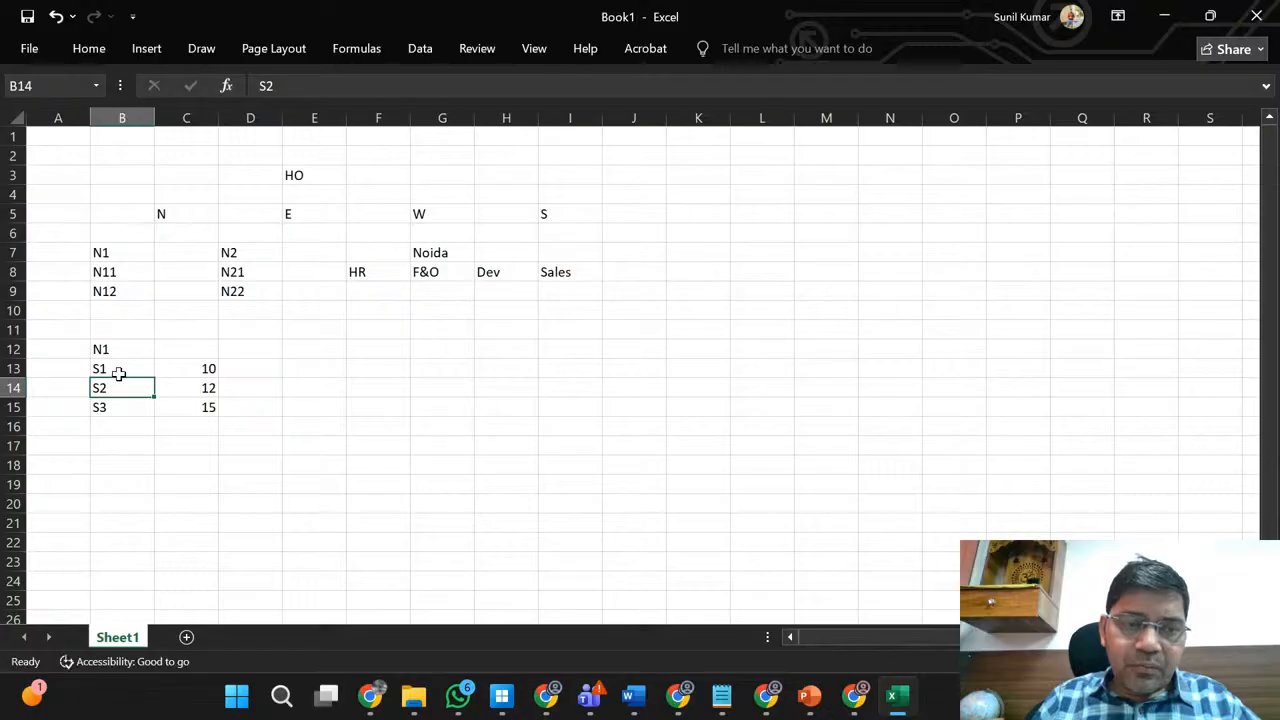
left_click(117, 368)
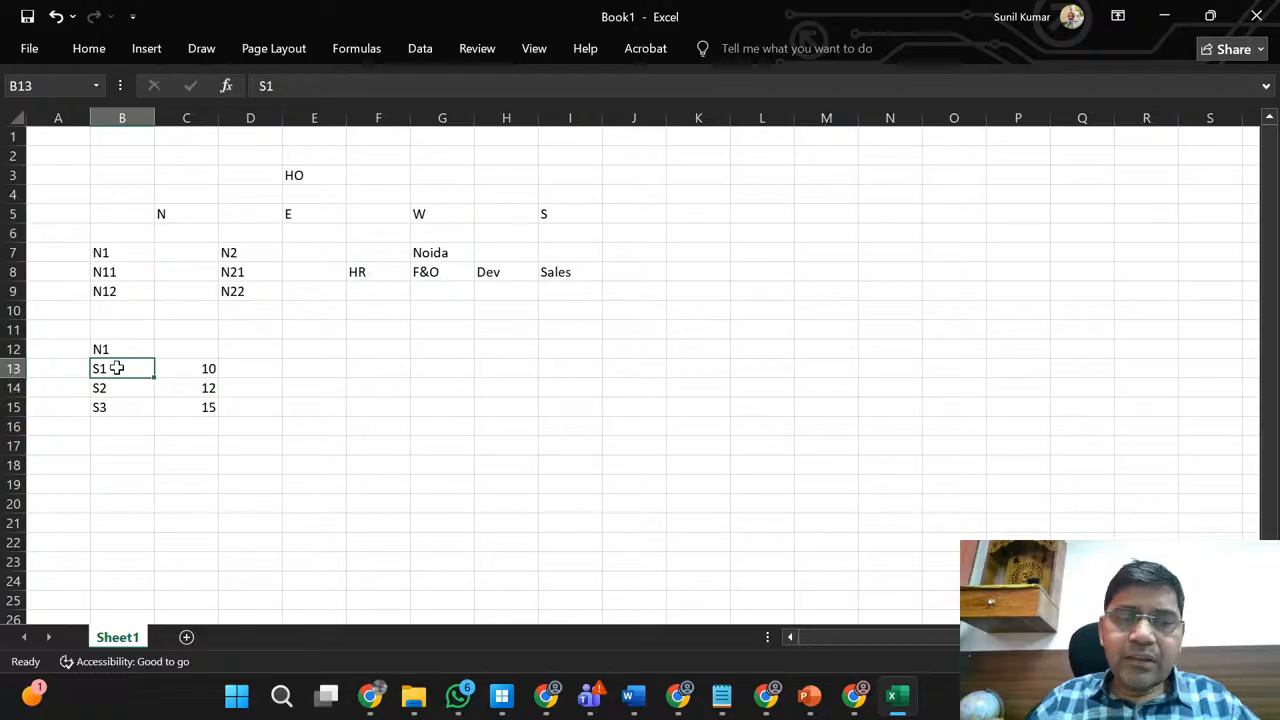
key("Right")
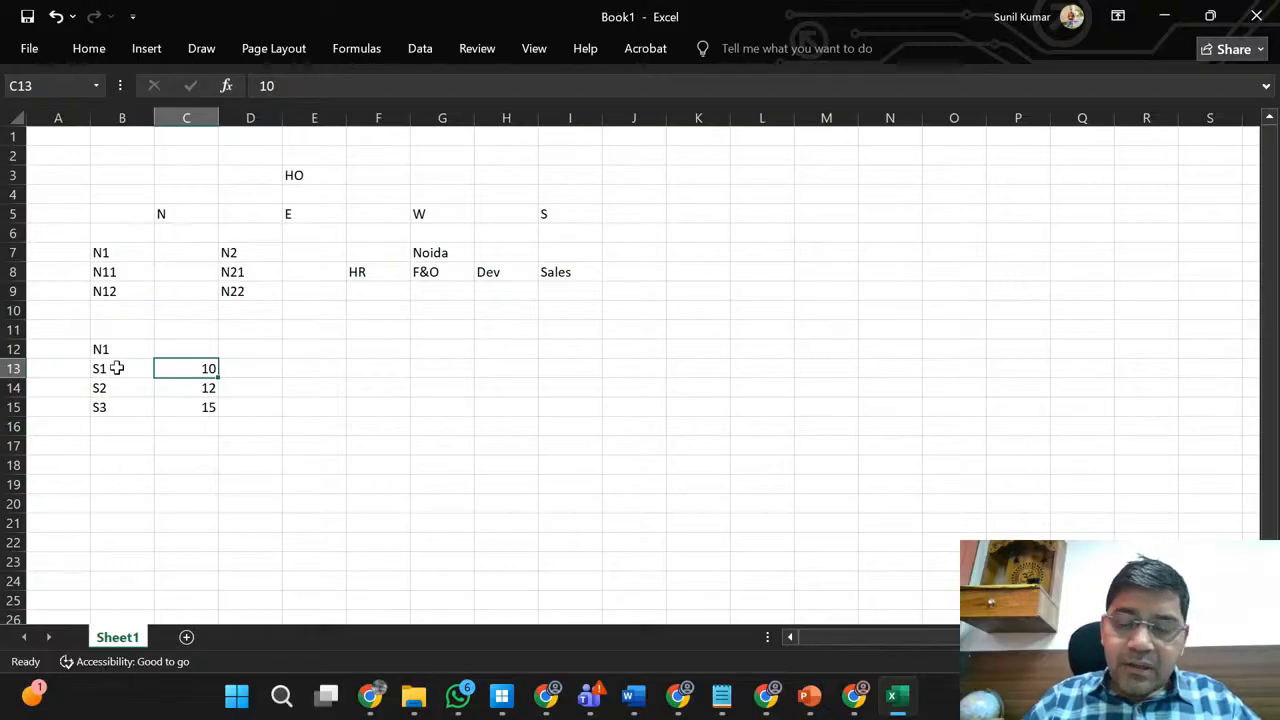
left_click(95, 342)
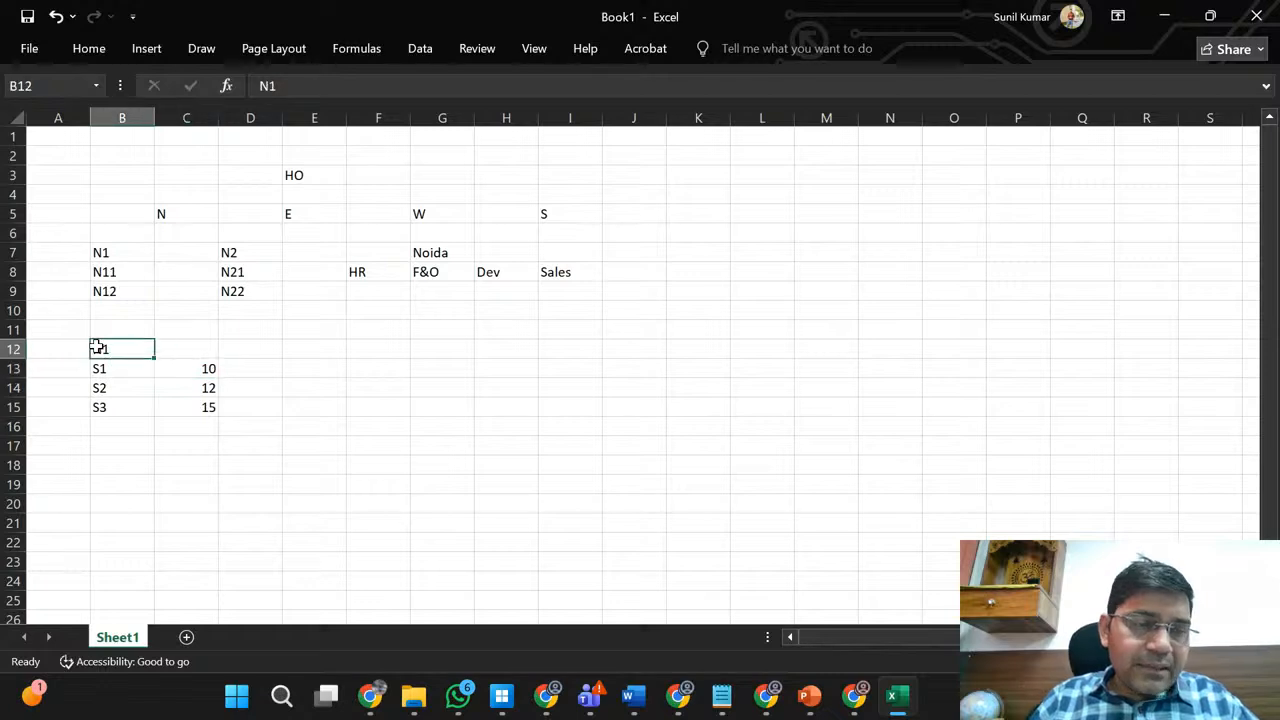
left_click(118, 370)
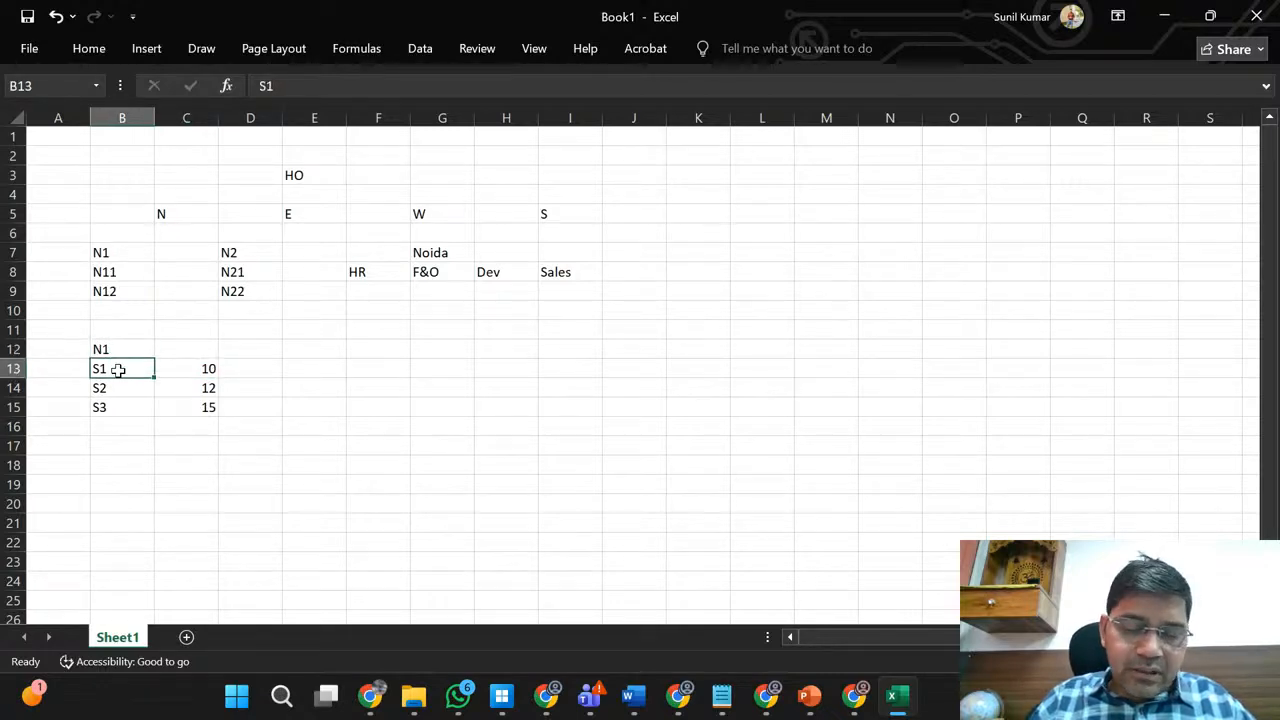
key("shift+Down")
key("shift+Down")
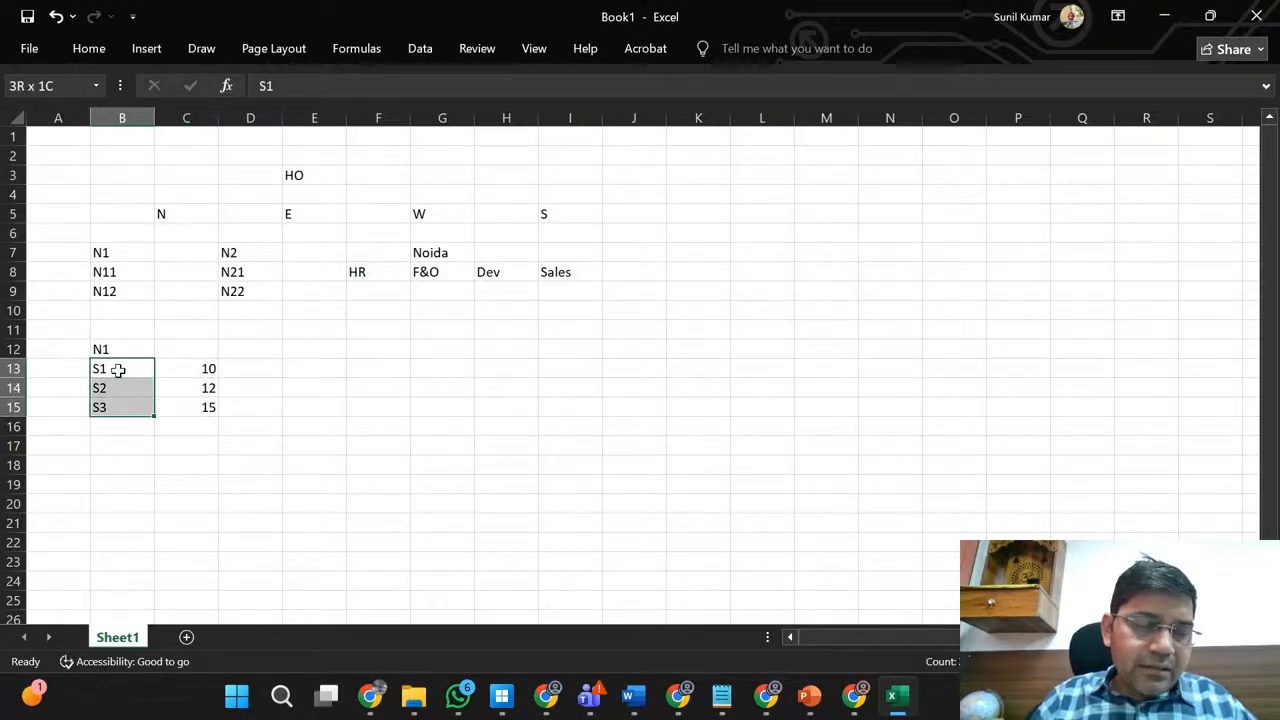
key("shift+Right")
- Enter SM in cell A13, beside the S1 entry
key("Left")
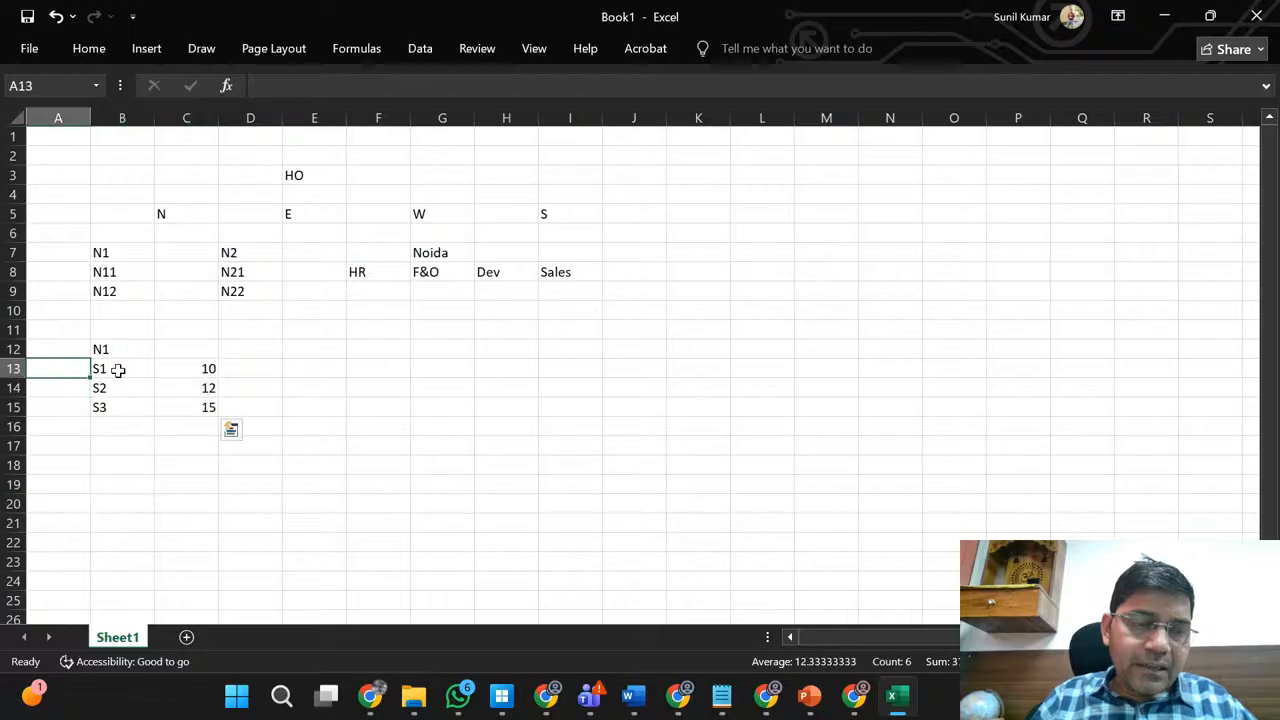
type("SM")
key("Return")
key("Up")
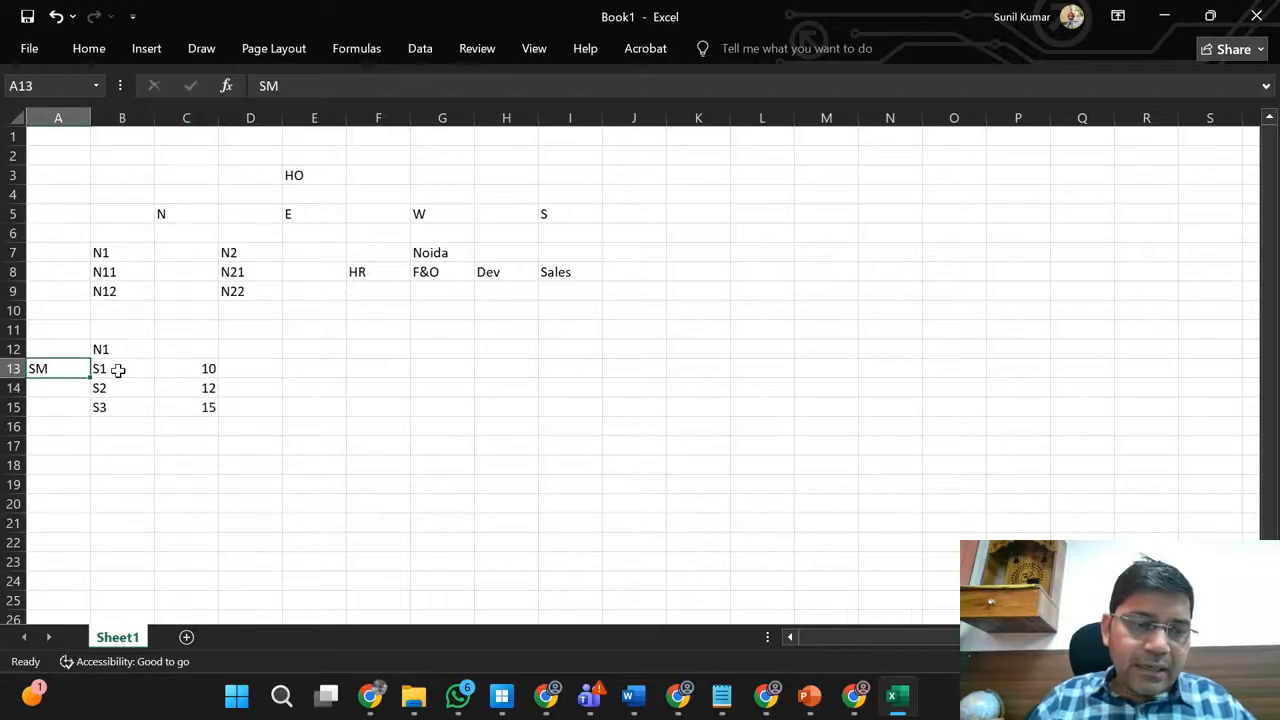
- Examine how the SM label in A13 relates to rows 13 to 15, including the S1 to S3 entries and column C values
key("shift+Down")
key("shift+Down")
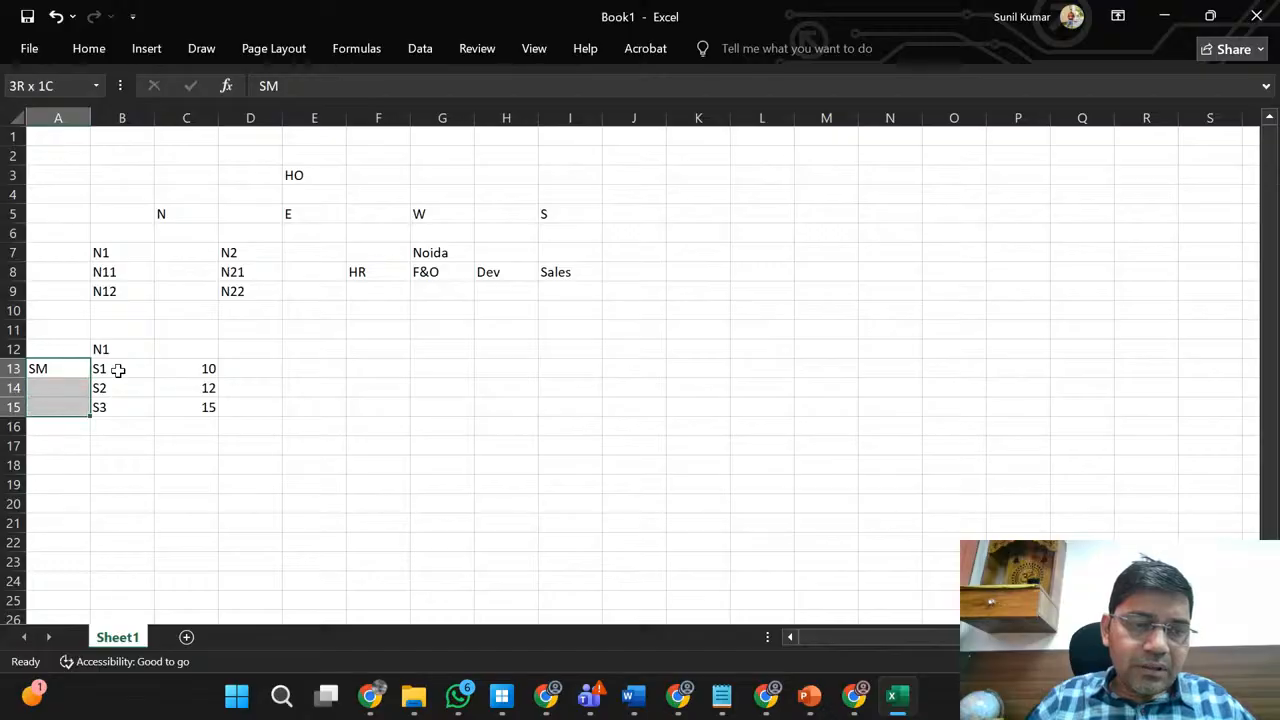
key("Right")
key("Right")
key("shift+Down")
key("shift+Down")
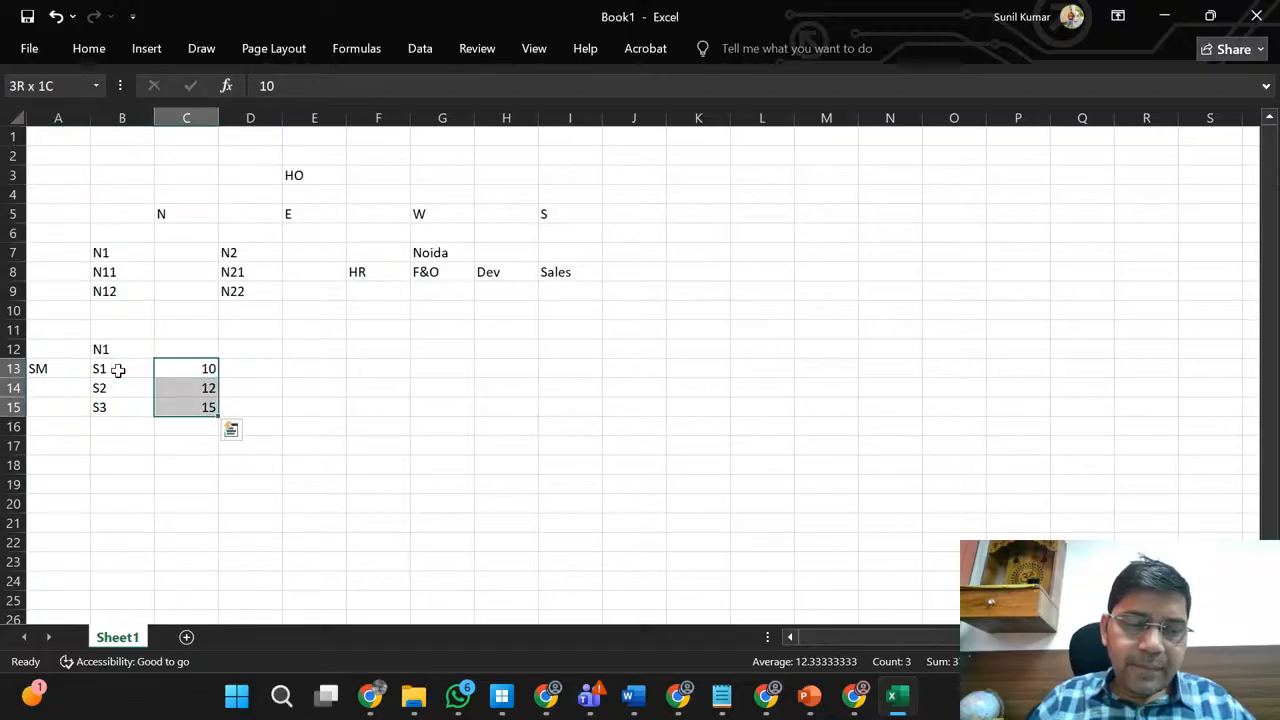
key("Left")
key("Left")
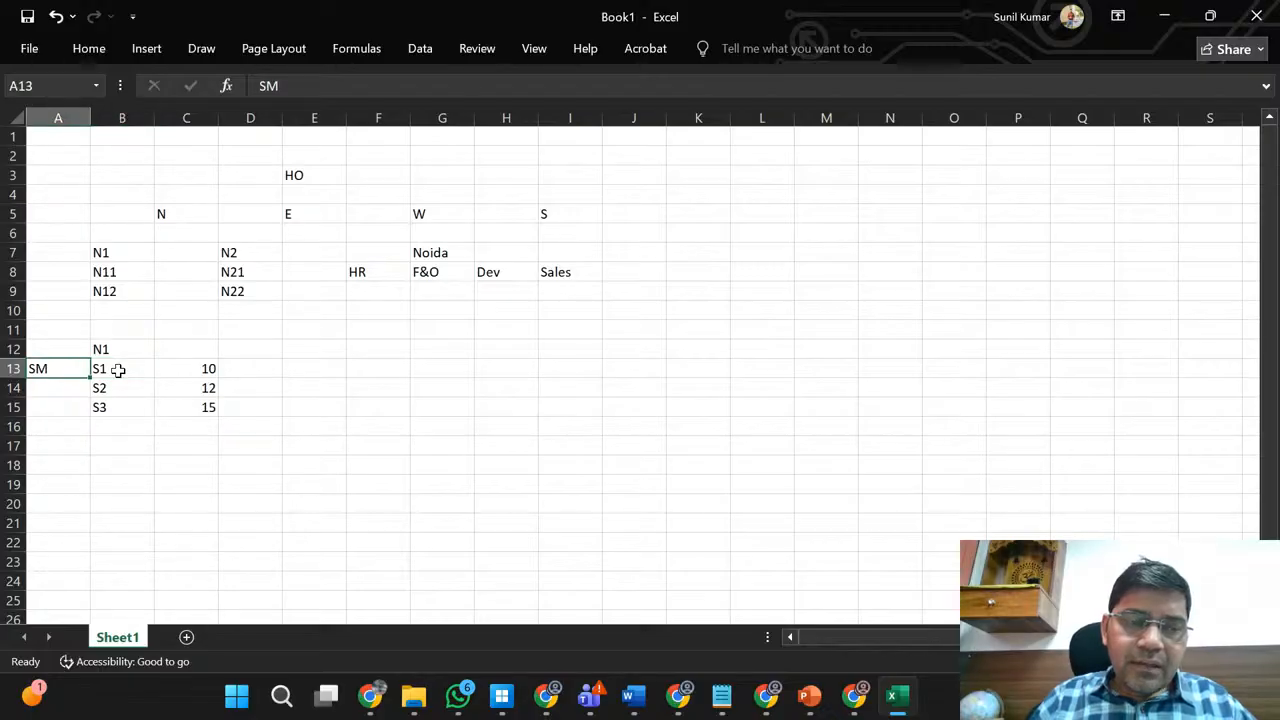
key("Right")
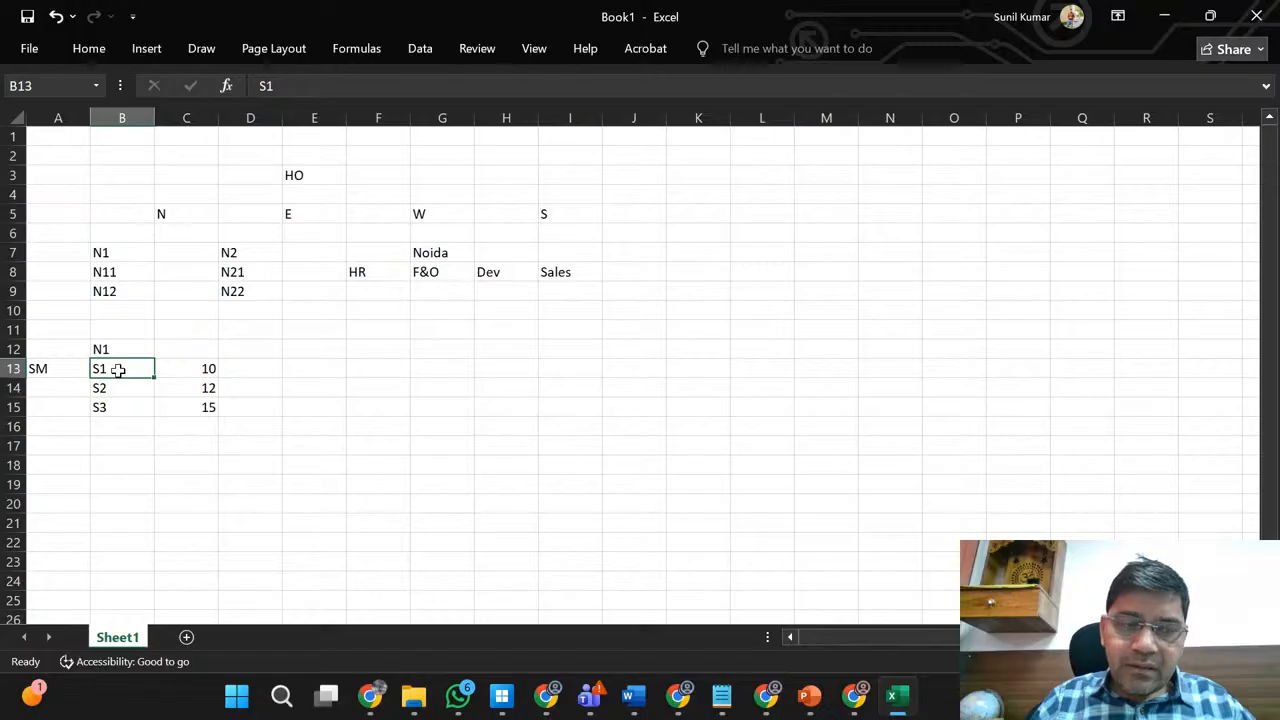
key("Left")
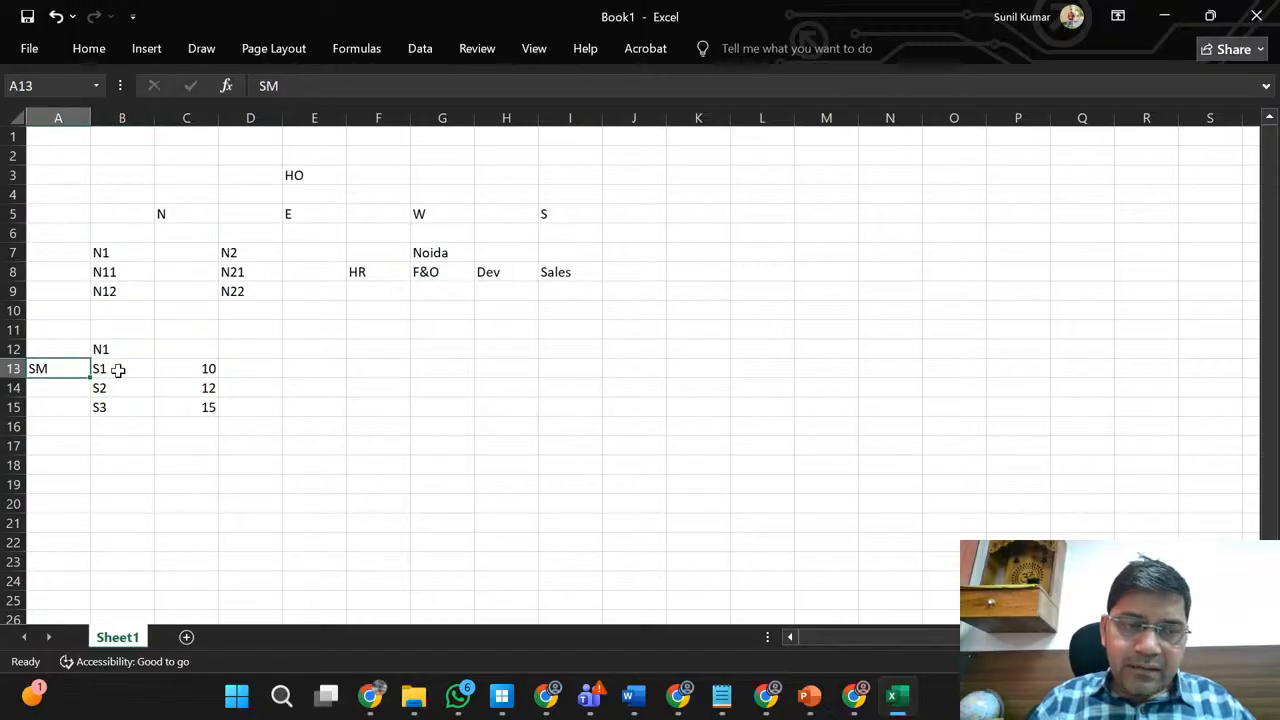
key("shift+Down")
key("shift+Down")
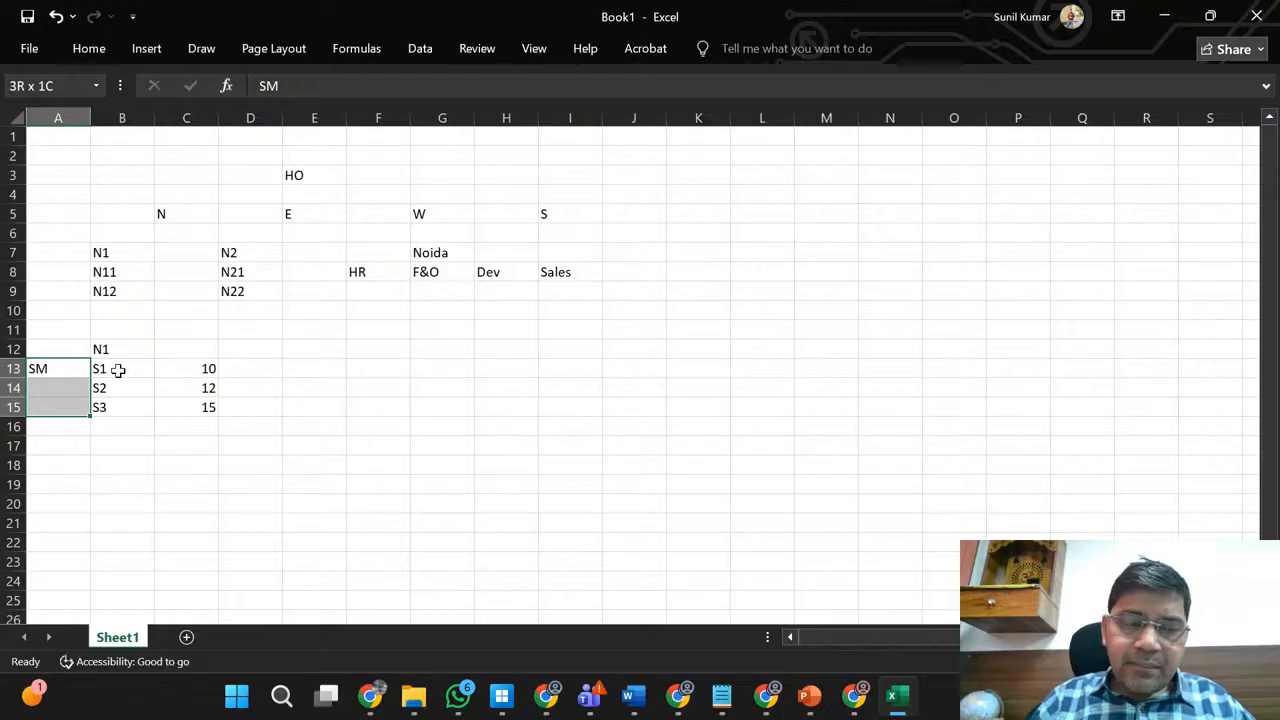
key("Right")
key("Right")
key("Left")
key("Left")
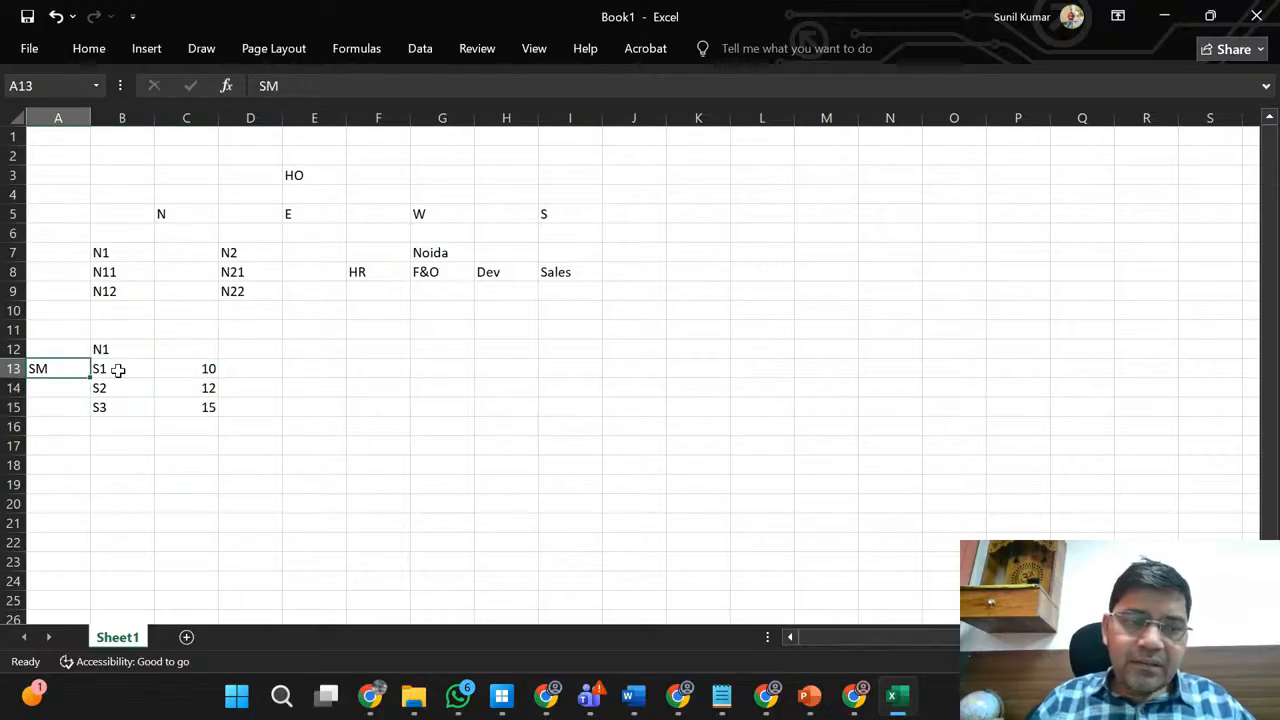
- Enter SM in cell A18 to start a second group below the first list
key("Down")
key("Down")
key("Down")
key("Down")
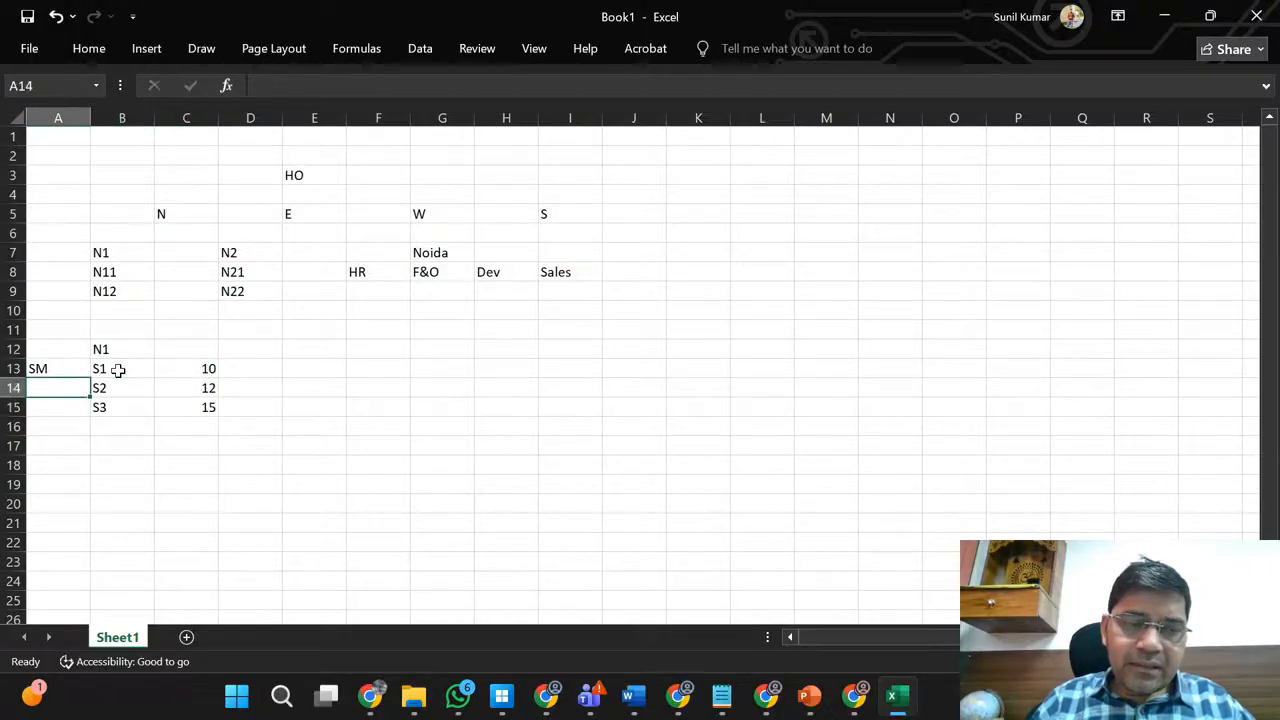
key("Up")
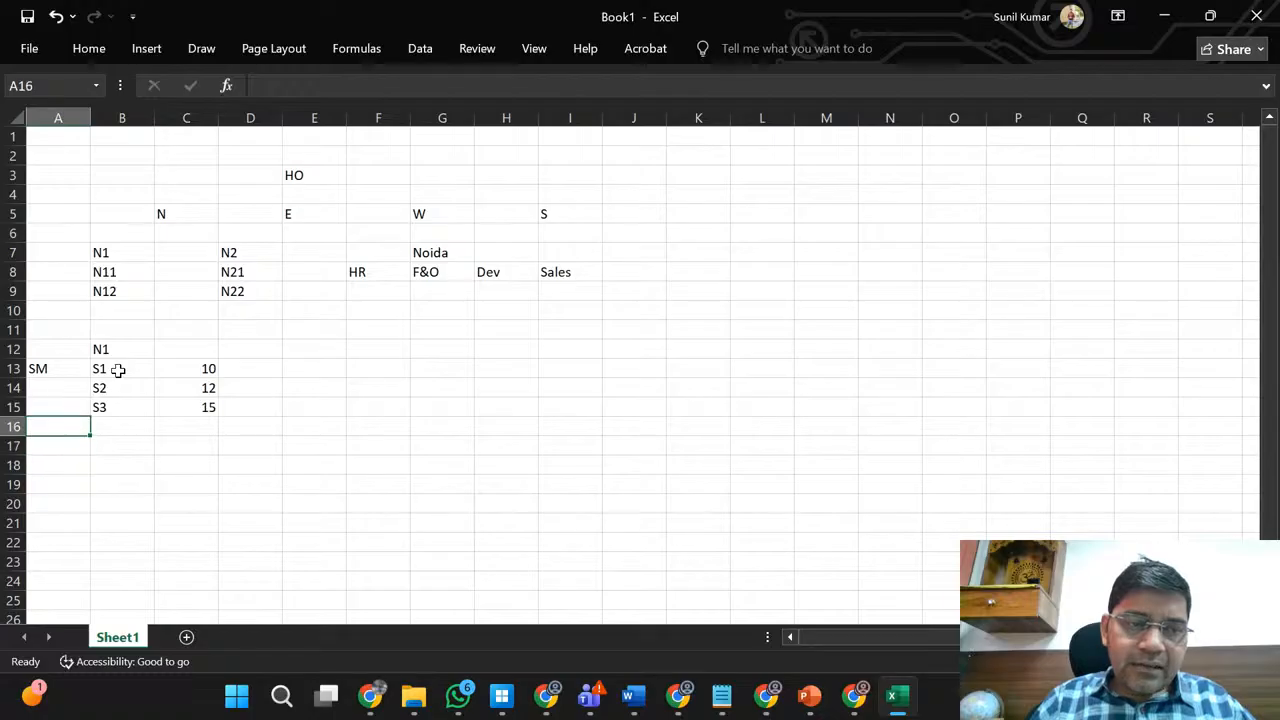
key("Down")
key("Down")
type("SM")
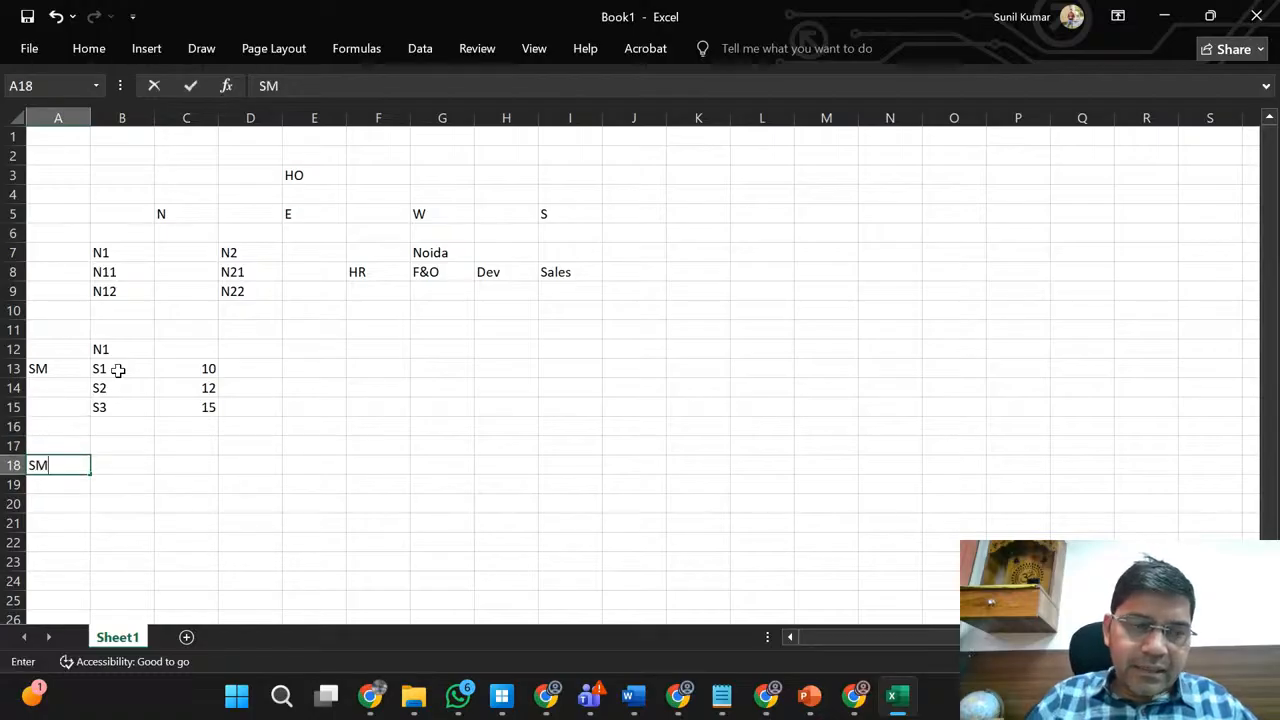
- List S4, S5 and S6 in cells B18 to B20 beside the second SM label
key("Tab")
type("S4")
key("Return")
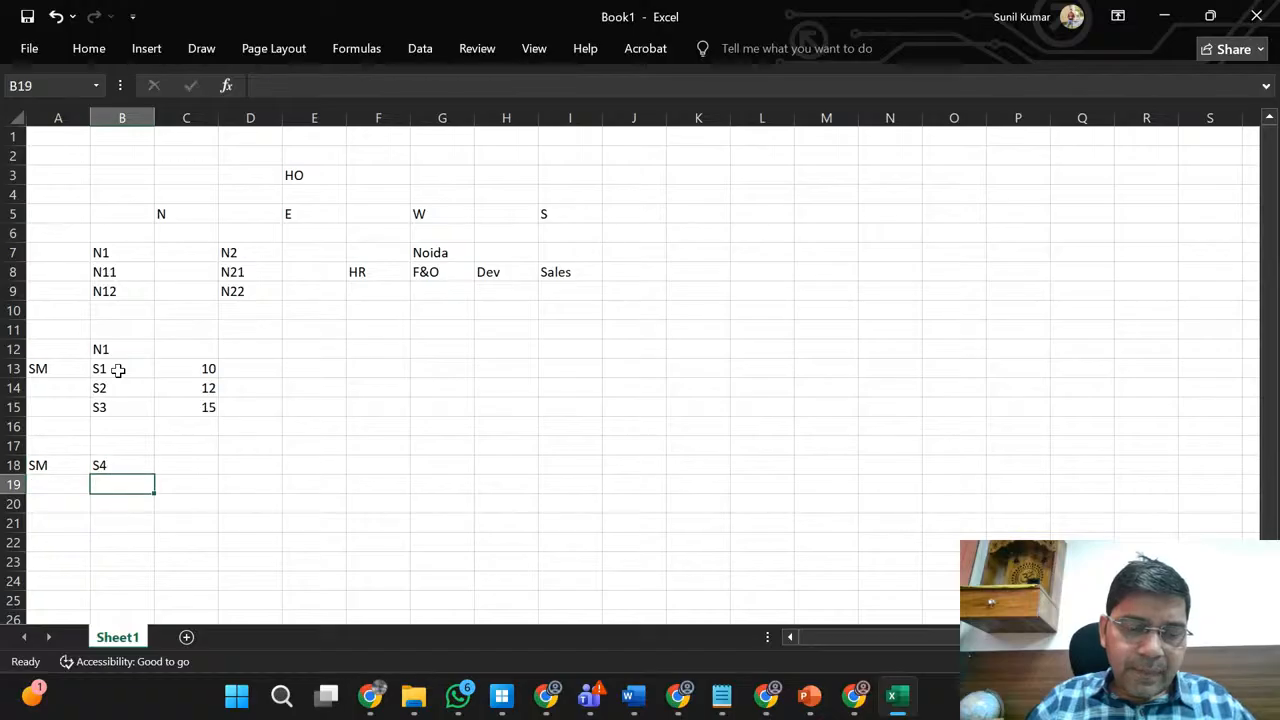
type("S5")
key("Return")
type("S6")
key("ctrl+Return")
key("Up")
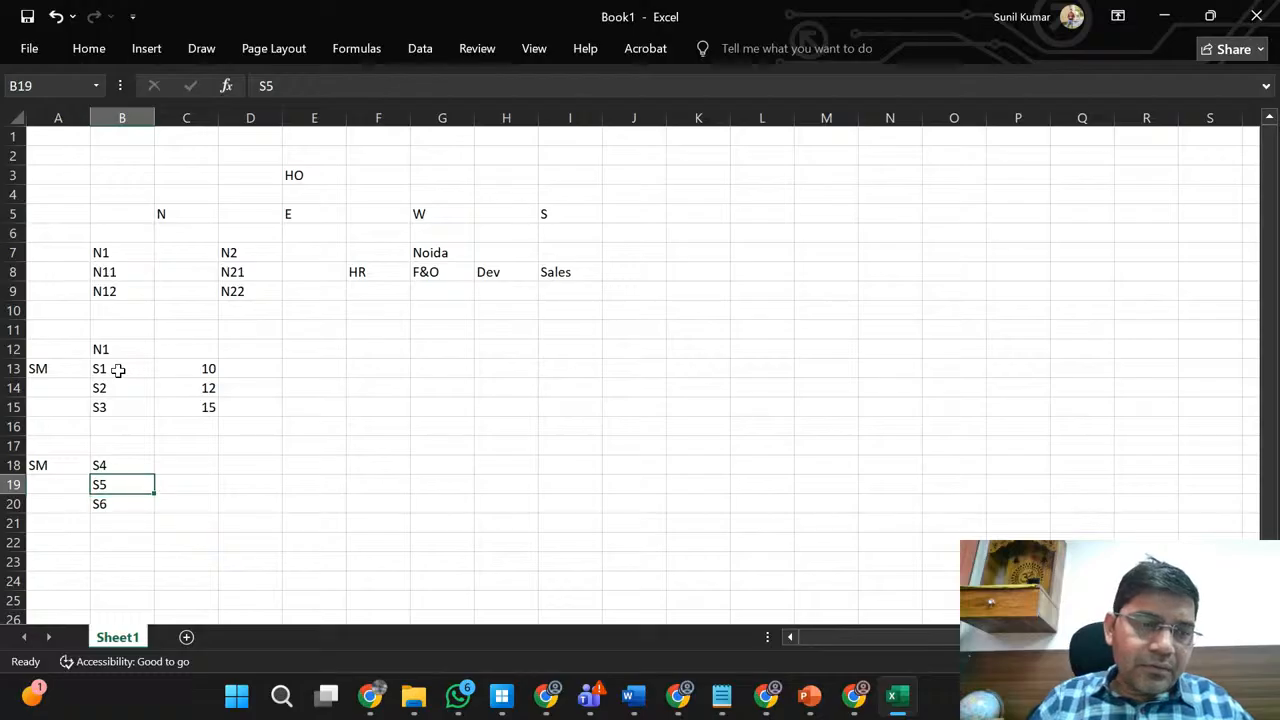
- Rename the two SM labels to SM1 in A13 and SM2 in A18
double_click(64, 368)
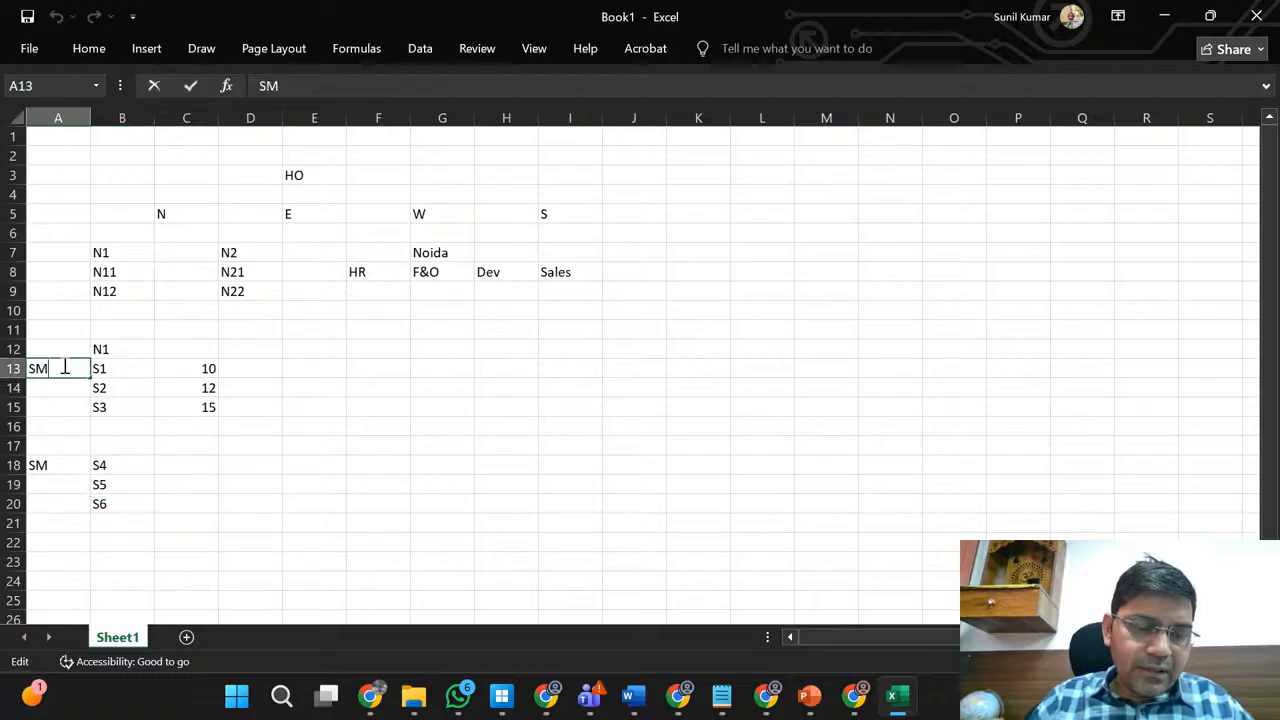
type("1")
key("Return")
key("Down")
key("Down")
key("Down")
key("Down")
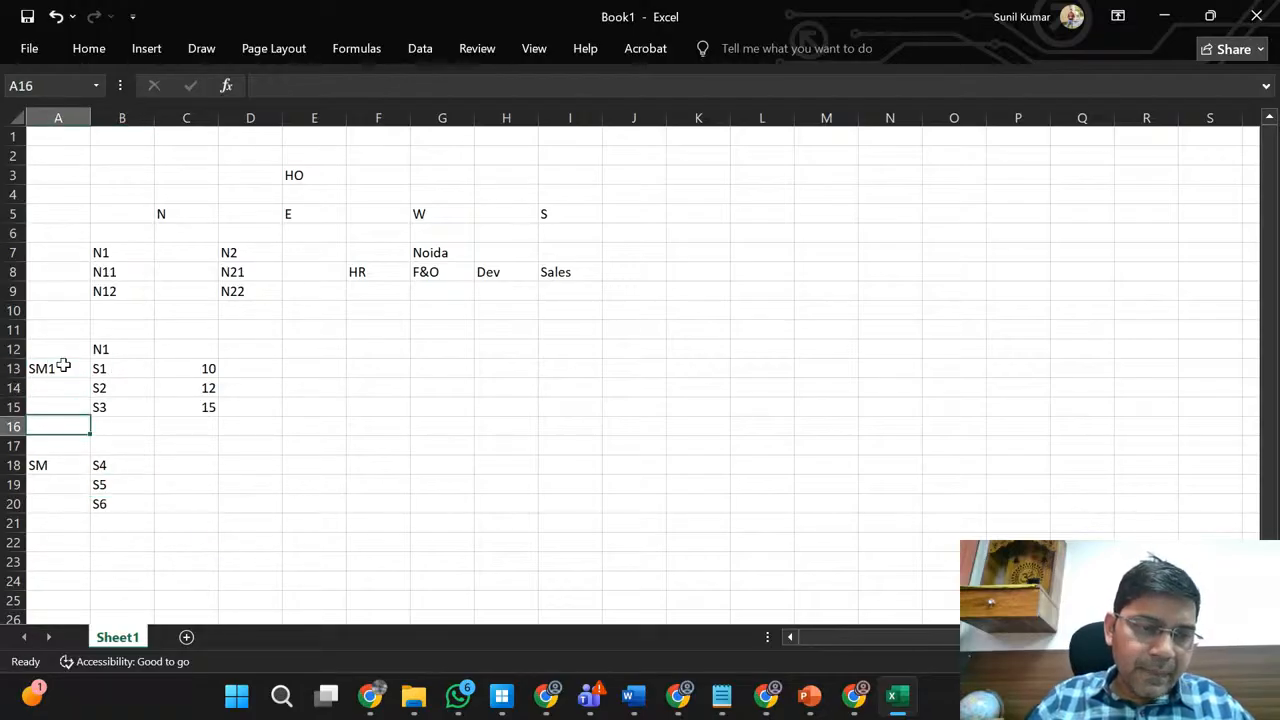
left_click(322, 86)
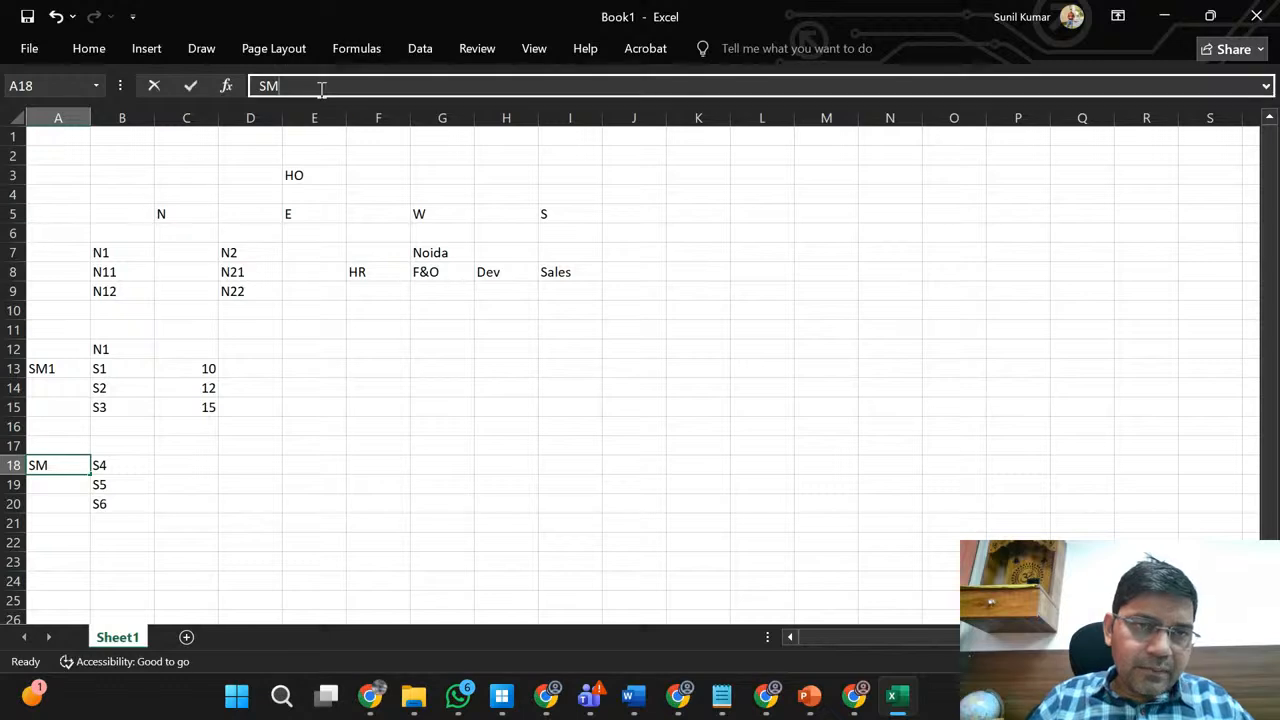
type("2")
key("Return")
key("Up")
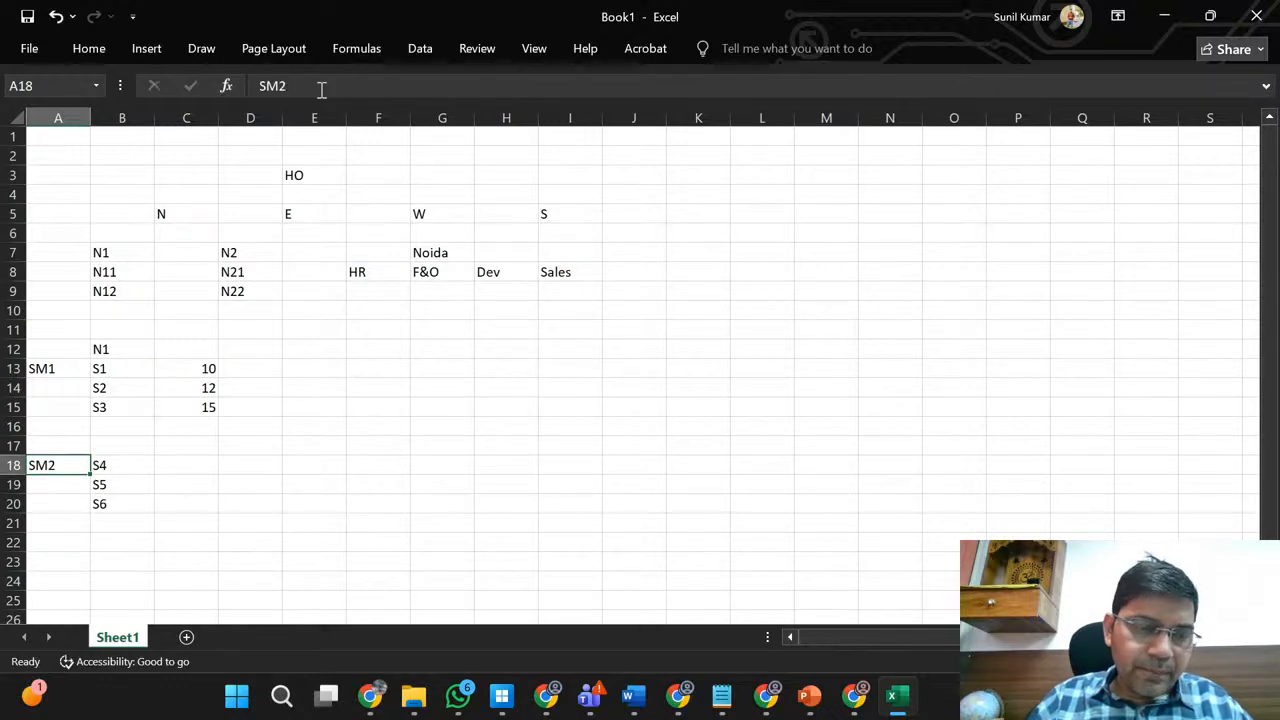
- Examine the SM1 group in A13 to C15, covering S1 to S3 and their values
key("Up")
key("Up")
key("Up")
key("Up")
key("Up")
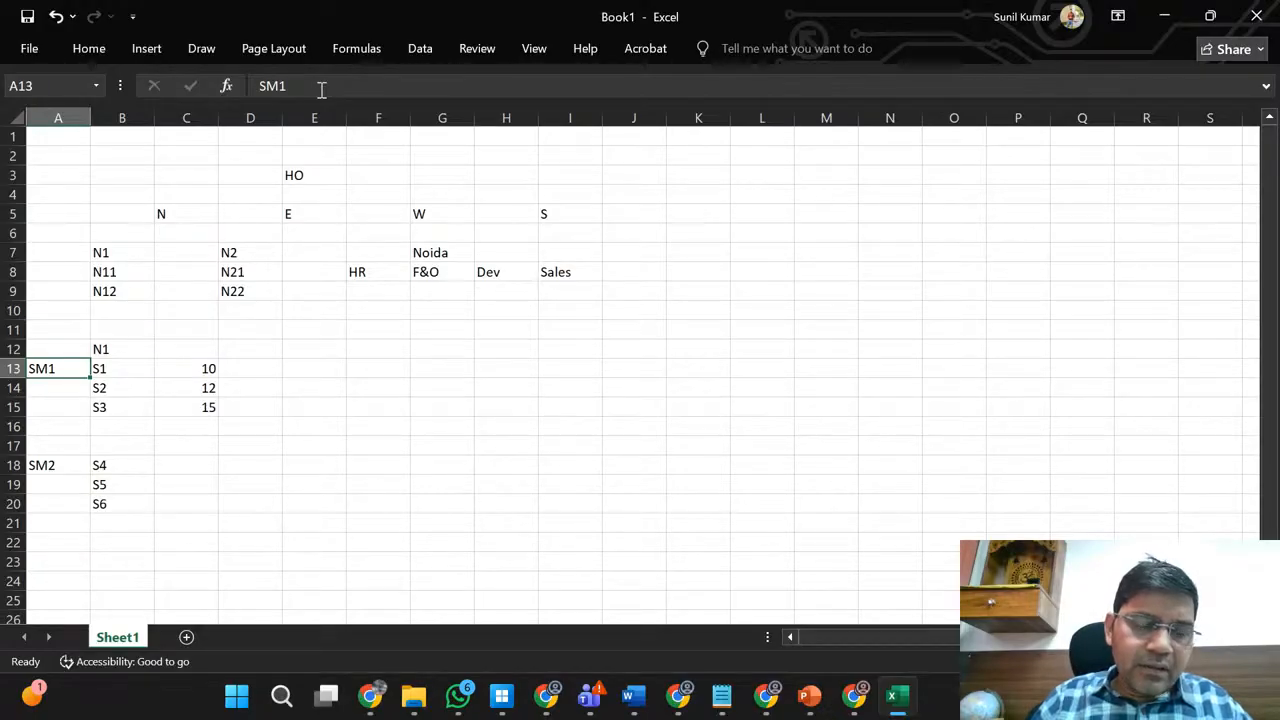
key("shift+Down")
key("shift+Down")
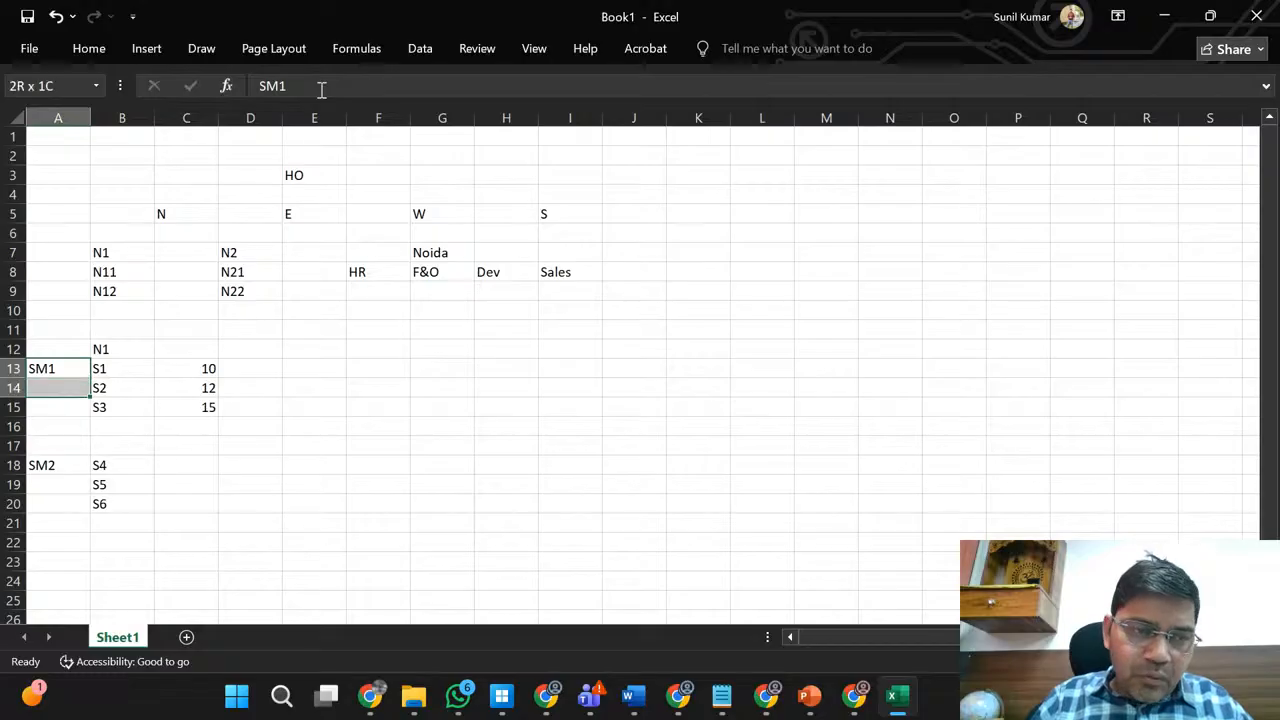
key("shift+Right")
key("shift+Right")
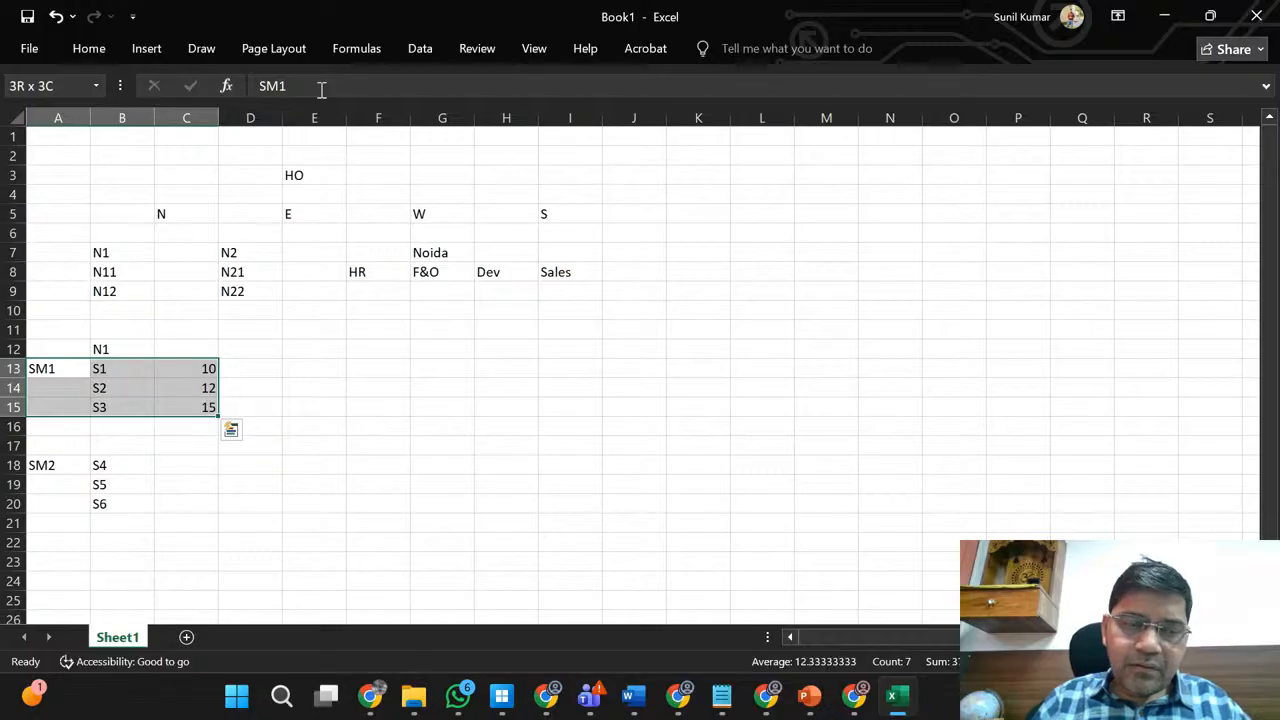
- Examine the SM2 group in A18 to B20, covering S4 to S6, and return to the row of the N1 heading
key("Down")
key("Down")
key("Down")
key("Down")
key("Down")
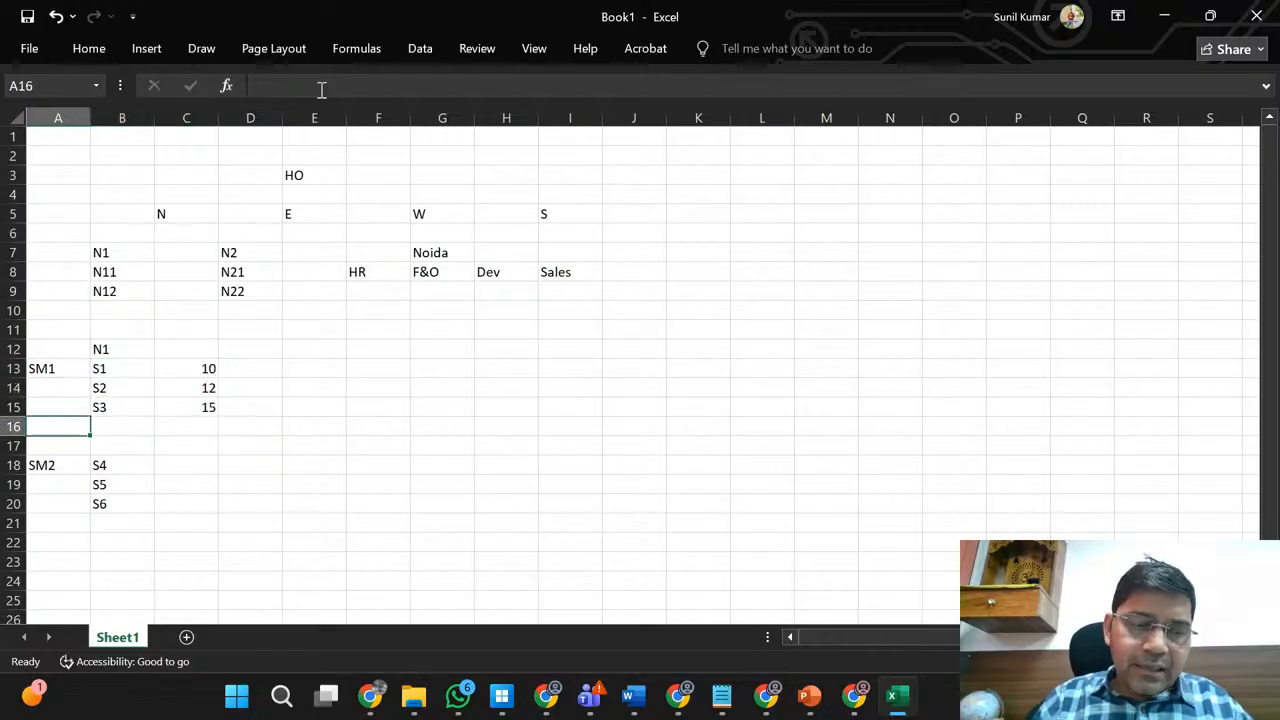
key("shift+Right")
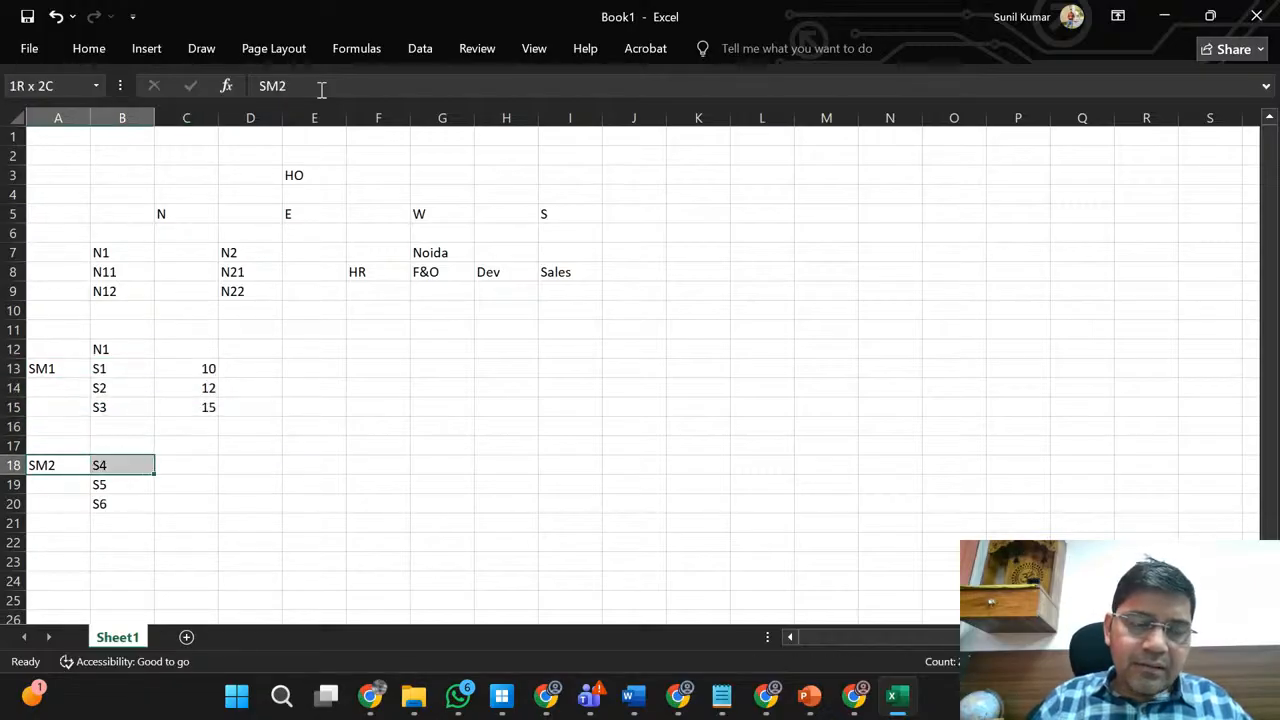
key("shift+Down")
key("shift+Down")
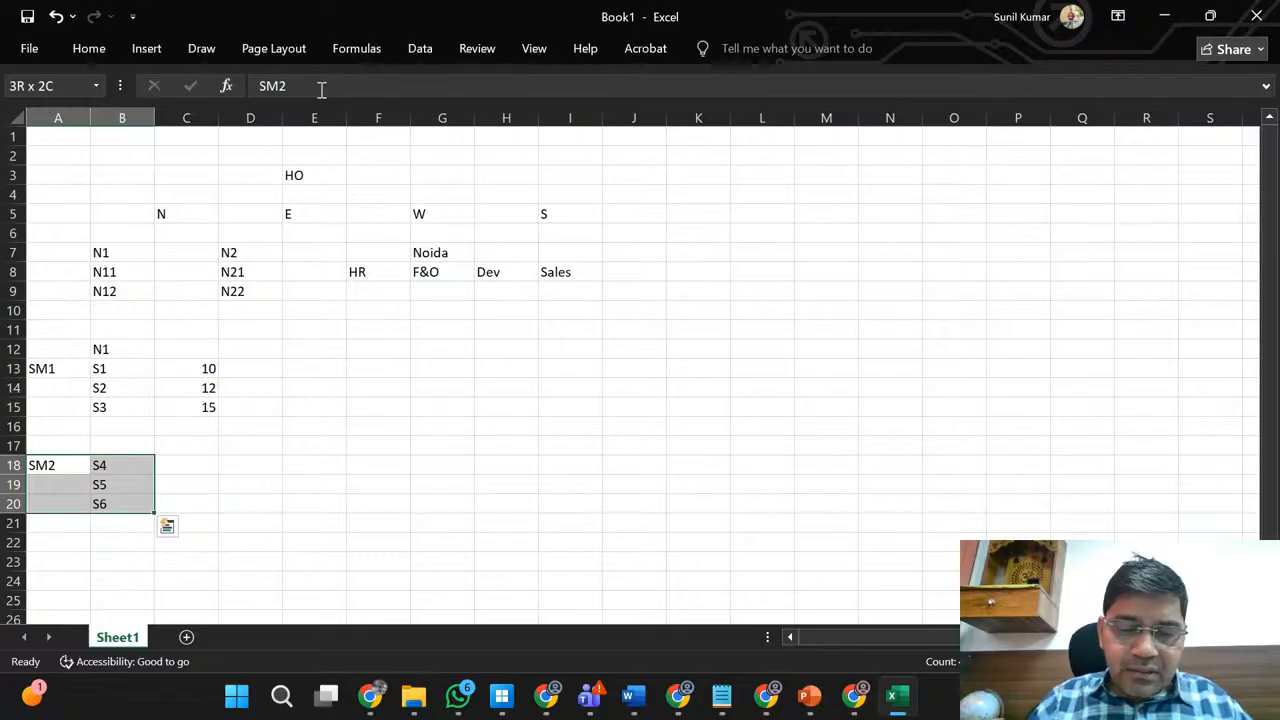
key("Up")
key("Up")
key("Up")
key("Up")
key("Up")
key("Up")
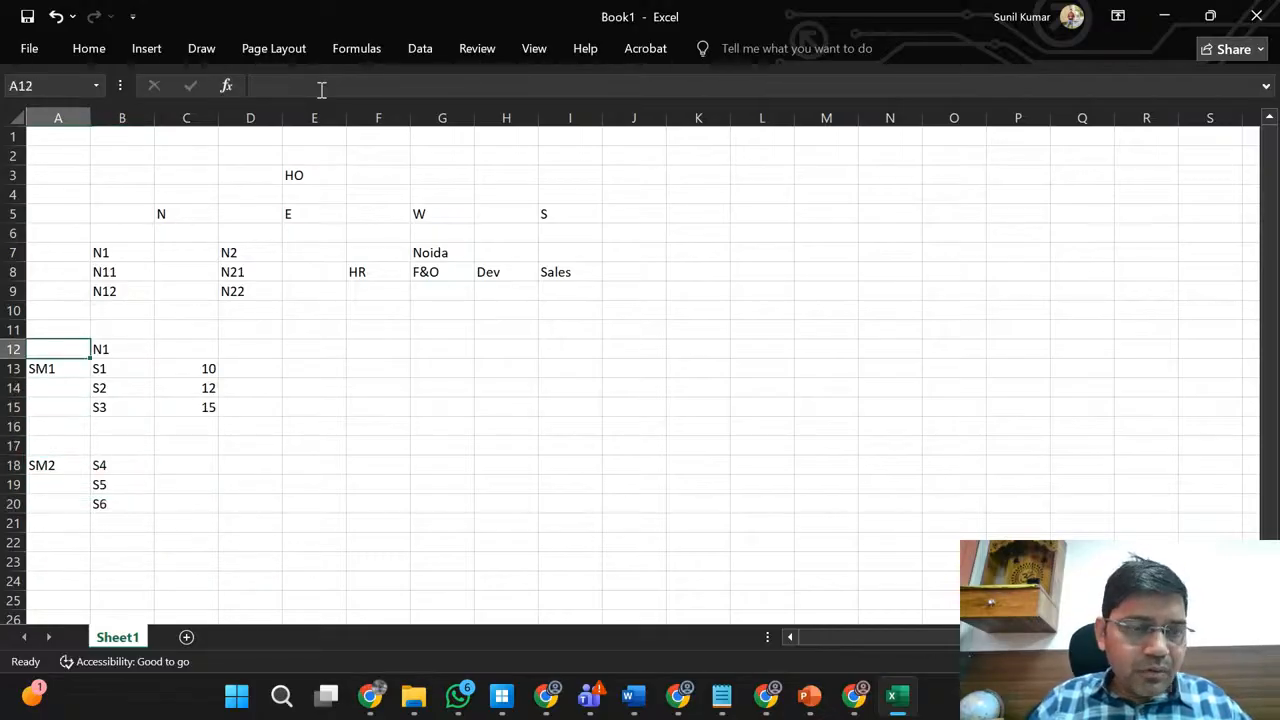
- Examine the whole N1 block in A12 to C20, covering both the SM1 and SM2 groups
key("shift+Right")
key("shift+Right")
key("shift+Down")
key("shift+Down")
key("shift+Down")
key("shift+Down")
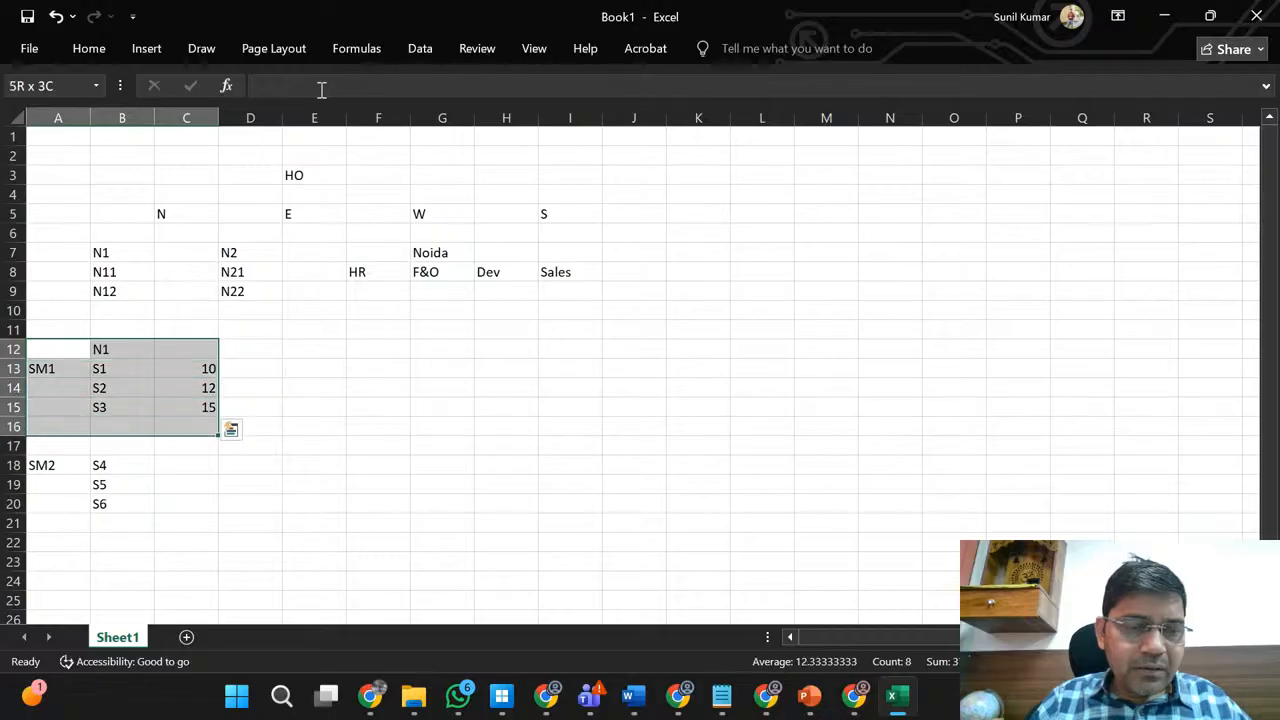
key("shift+Down")
key("shift+Down")
key("shift+Down")
key("shift+Down")
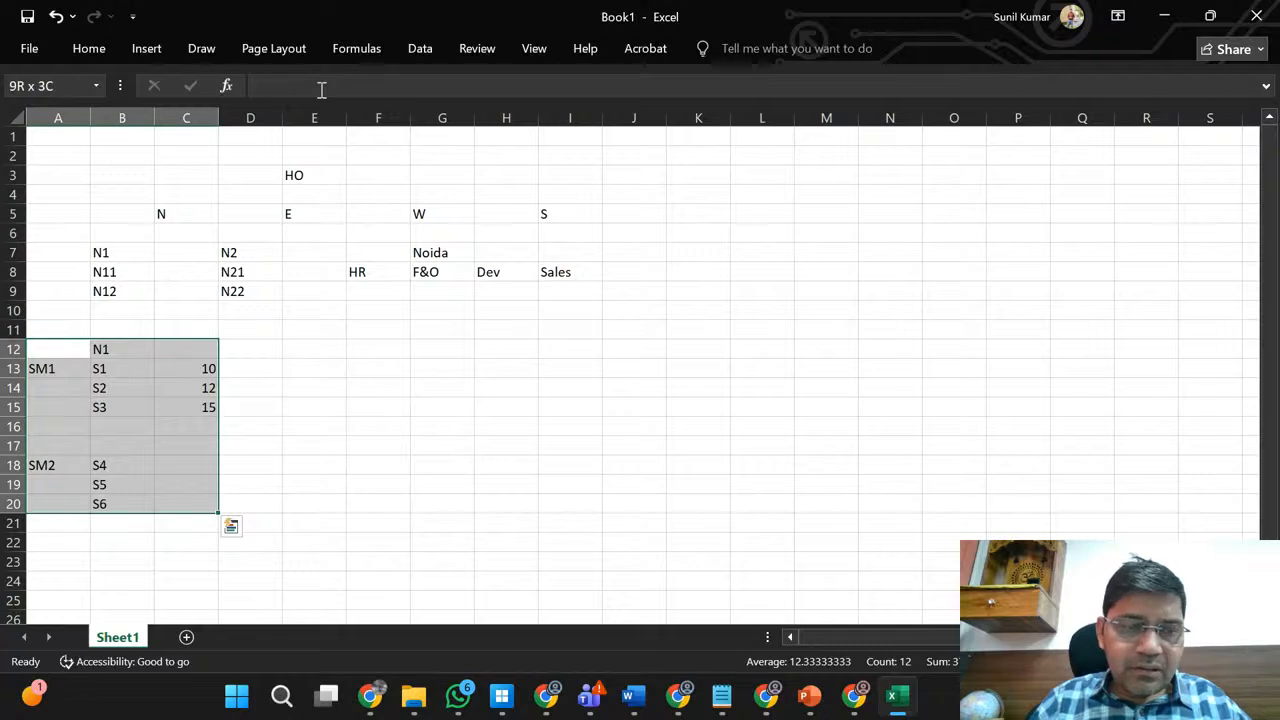
key("Right")
key("Left")
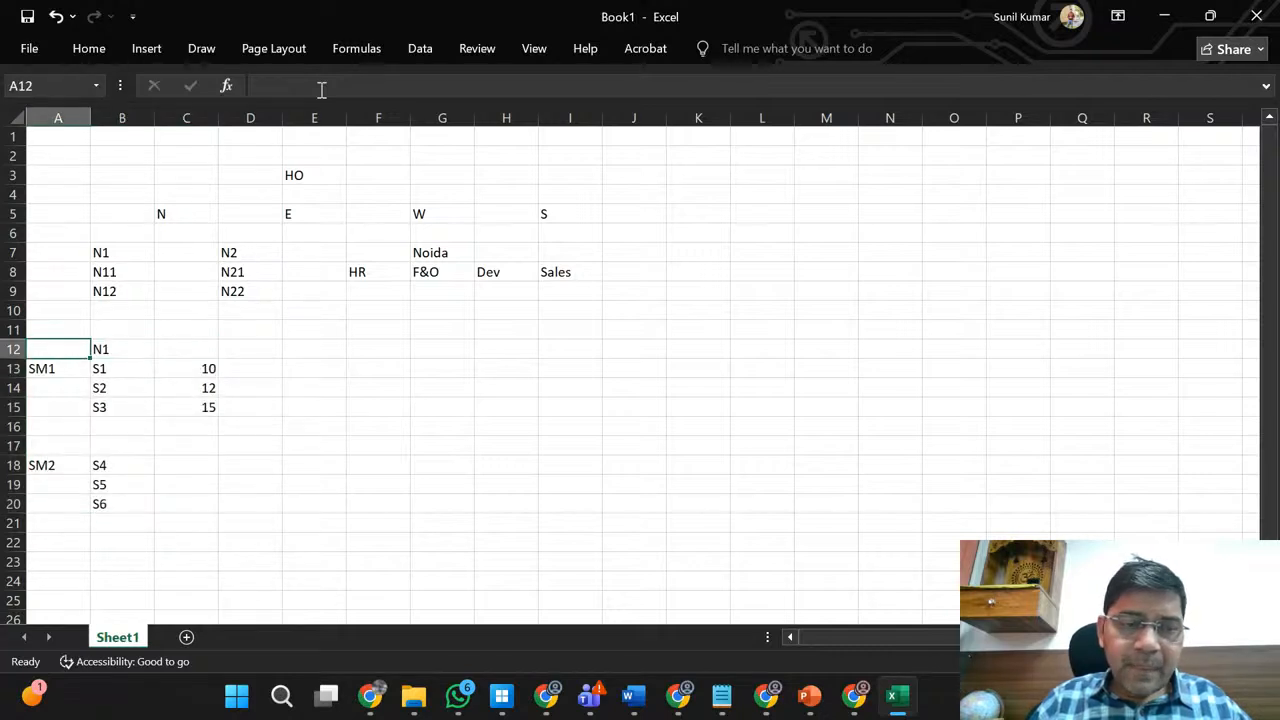
- Enter the label BU in cell G12, in the same row as the lower N1 heading
key("shift+Right")
key("Right")
key("Right")
key("Right")
key("Right")
key("Right")
key("Right")
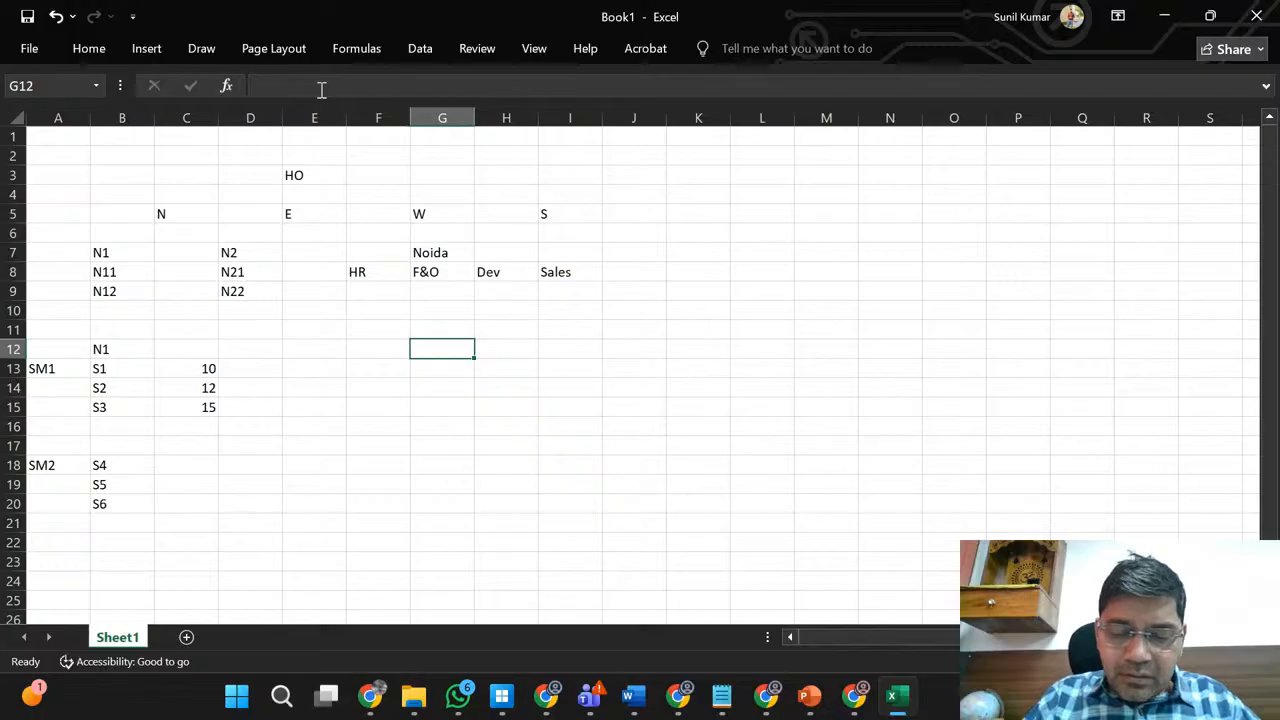
type("BU")
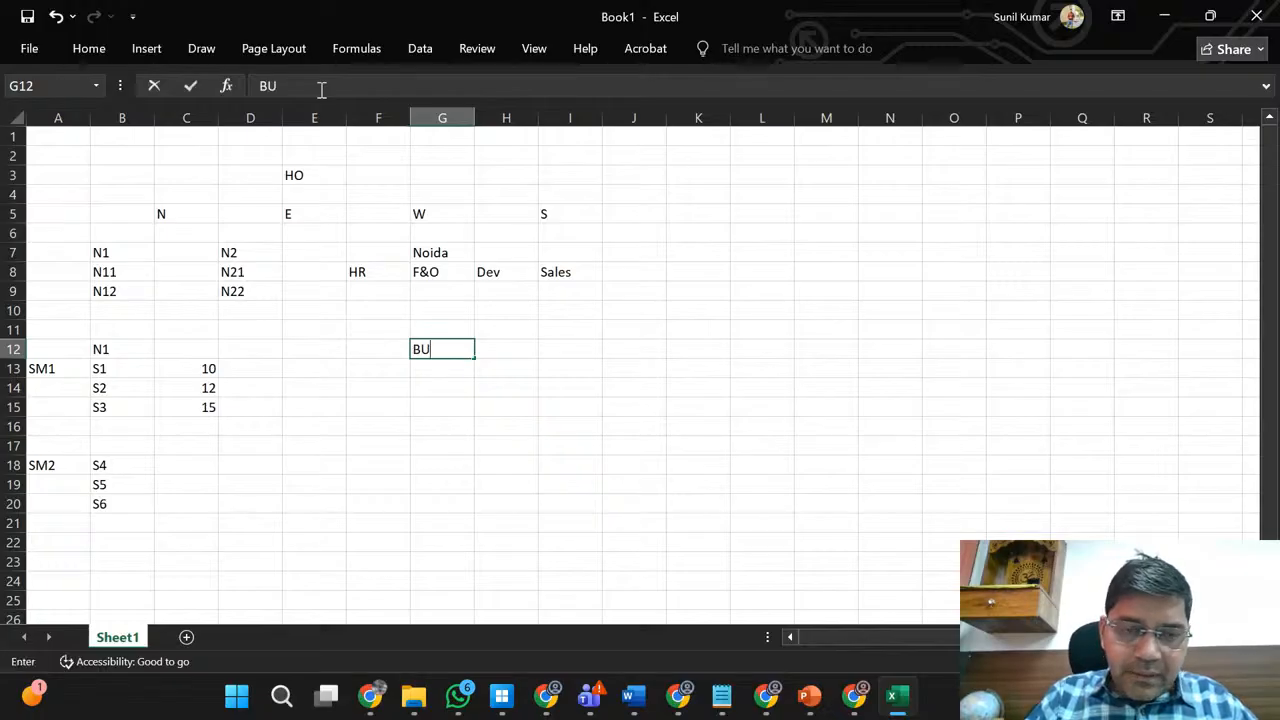
key("Return")
- Trace the hierarchy upward from BU in G12 through W and E in row 5 to the HO heading
key("Up")
key("Up")
key("Up")
key("Up")
key("Up")
key("Up")
key("Up")
key("Up")
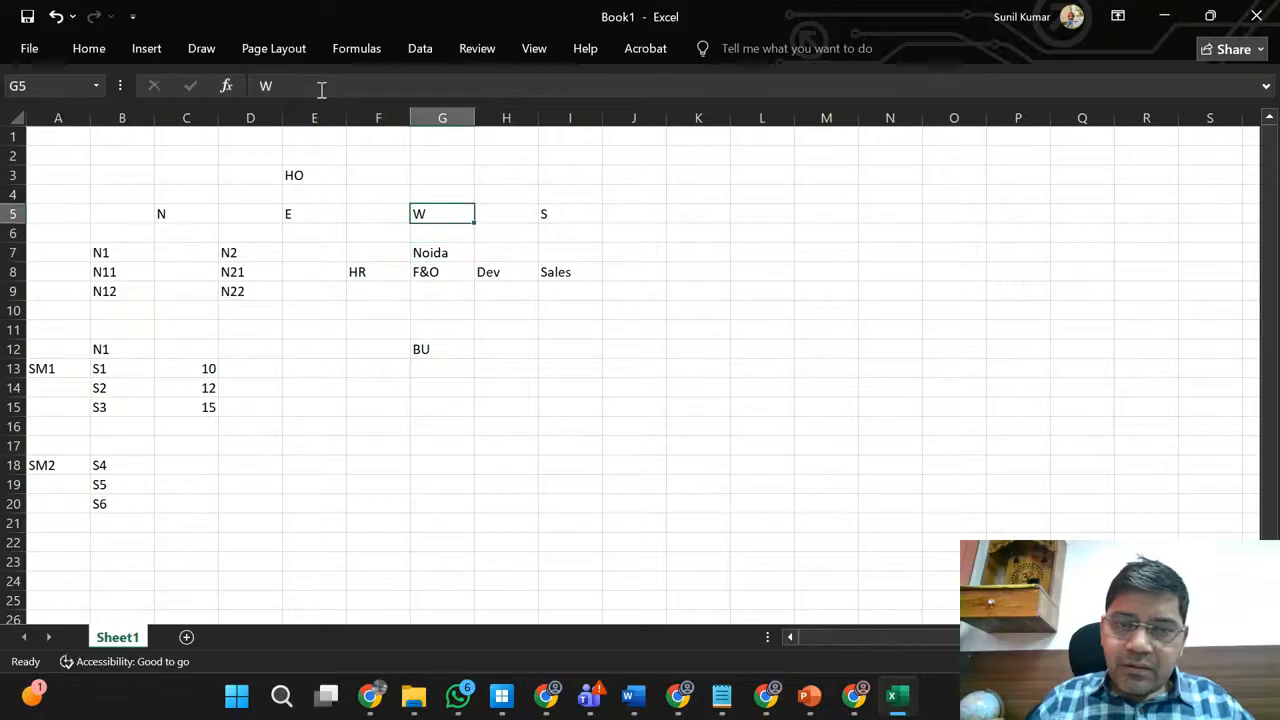
key("Left")
key("Left")
key("Up")
key("Up")
- Examine the department row under Noida, going across F&O, Dev and Sales in row 8
key("Down")
key("Down")
key("Down")
key("Down")
key("Down")
key("Right")
key("Right")
key("Right")
key("Right")
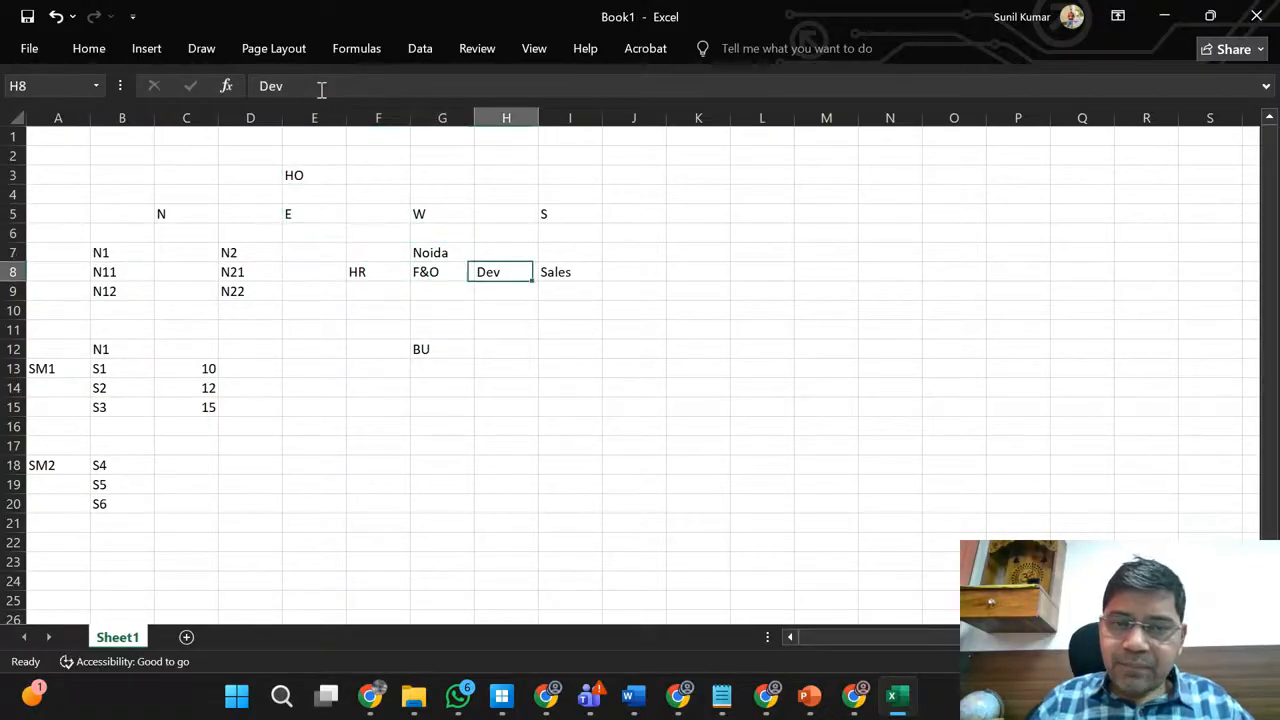
key("Right")
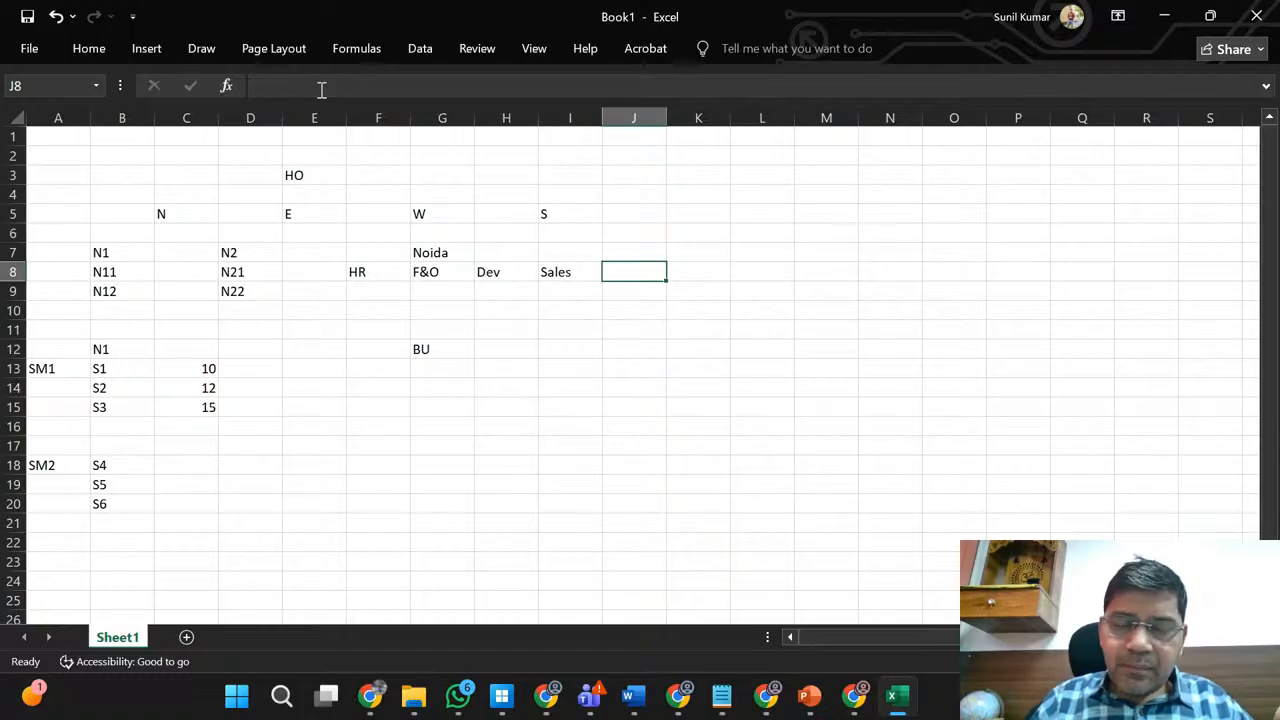
- Trace the hierarchy downward from HO in E3 through E in row 5 to the BU label in G12
left_click(300, 177)
key("Down")
key("Down")
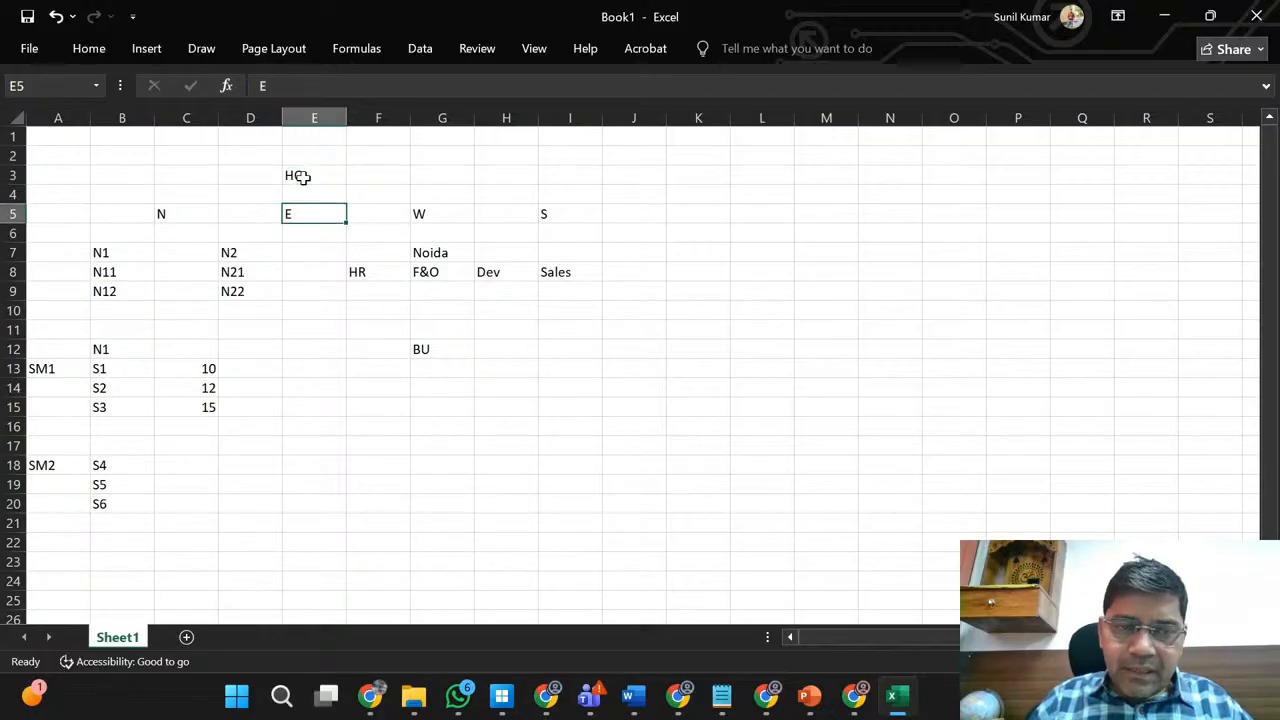
key("Down")
key("Down")
key("Down")
key("Down")
key("Down")
key("Down")
key("Down")
key("Right")
key("Right")
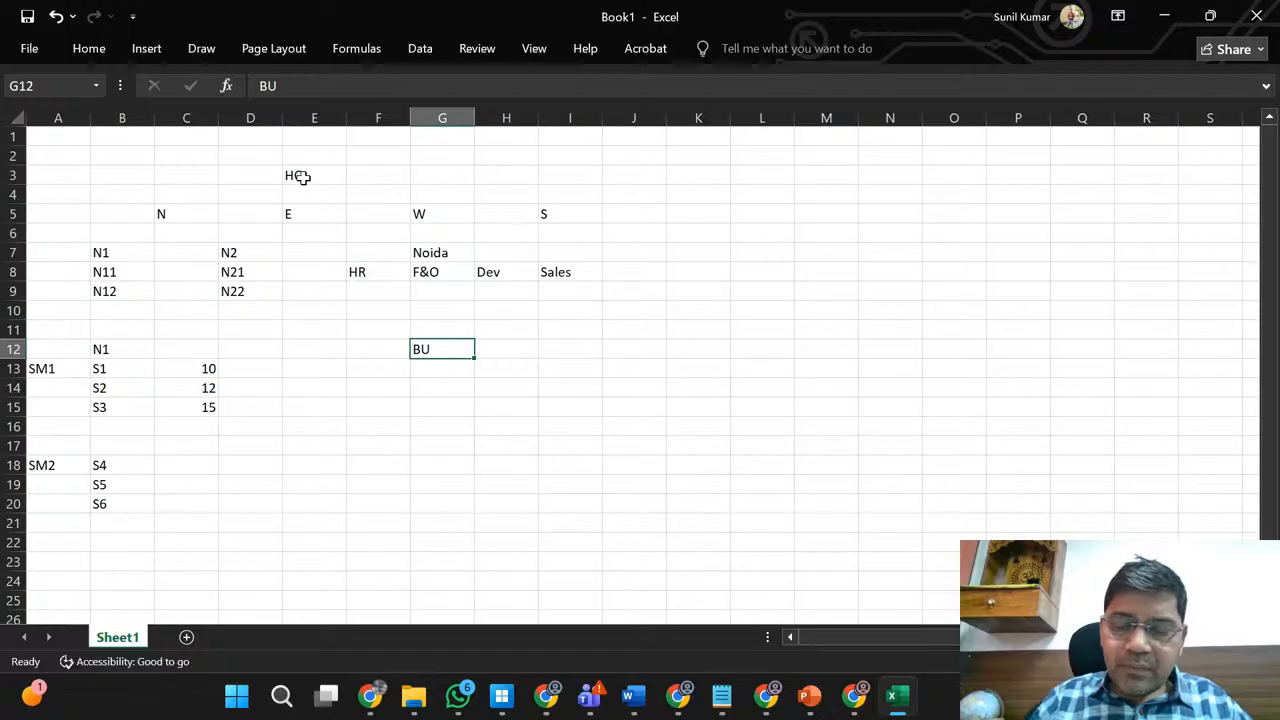
- Review column G between the BU label and the Noida branch above it, and return to BU
key("Up")
key("Up")
key("Up")
key("Up")
key("Up")
key("Up")
key("Down")
key("Down")
key("Down")
key("Down")
key("Down")
key("Down")
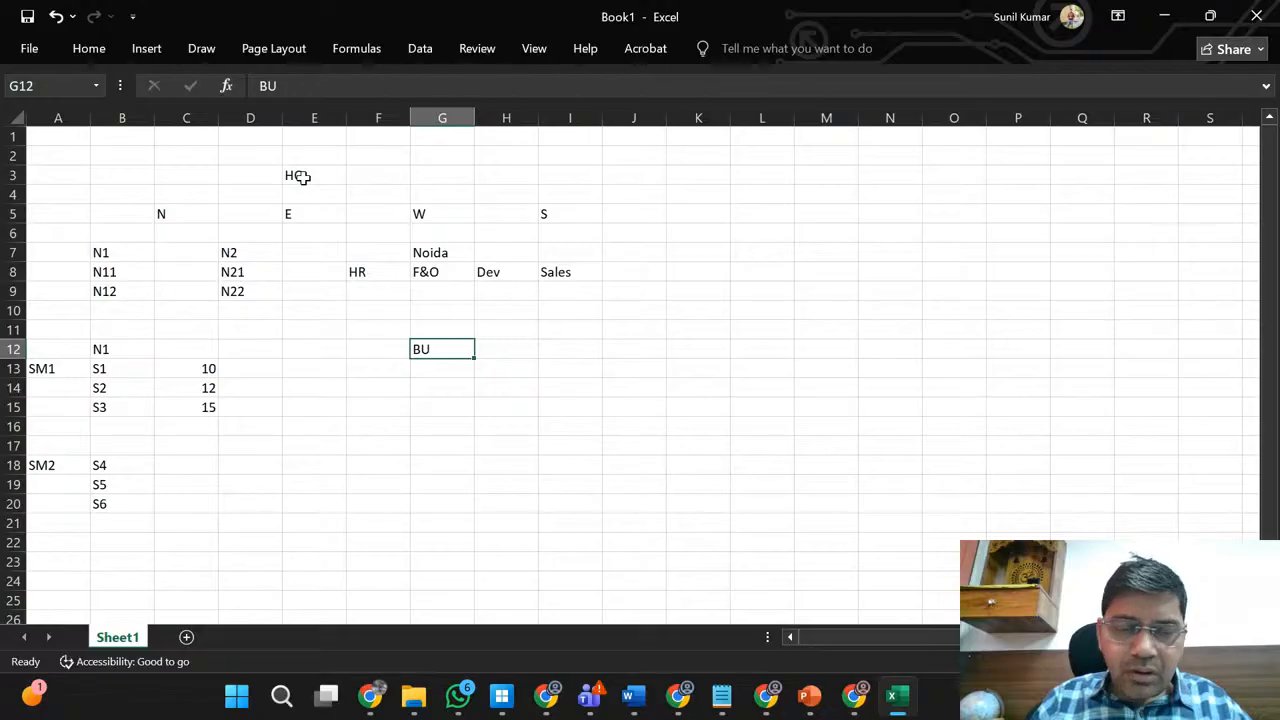
key("Down")
key("Up")
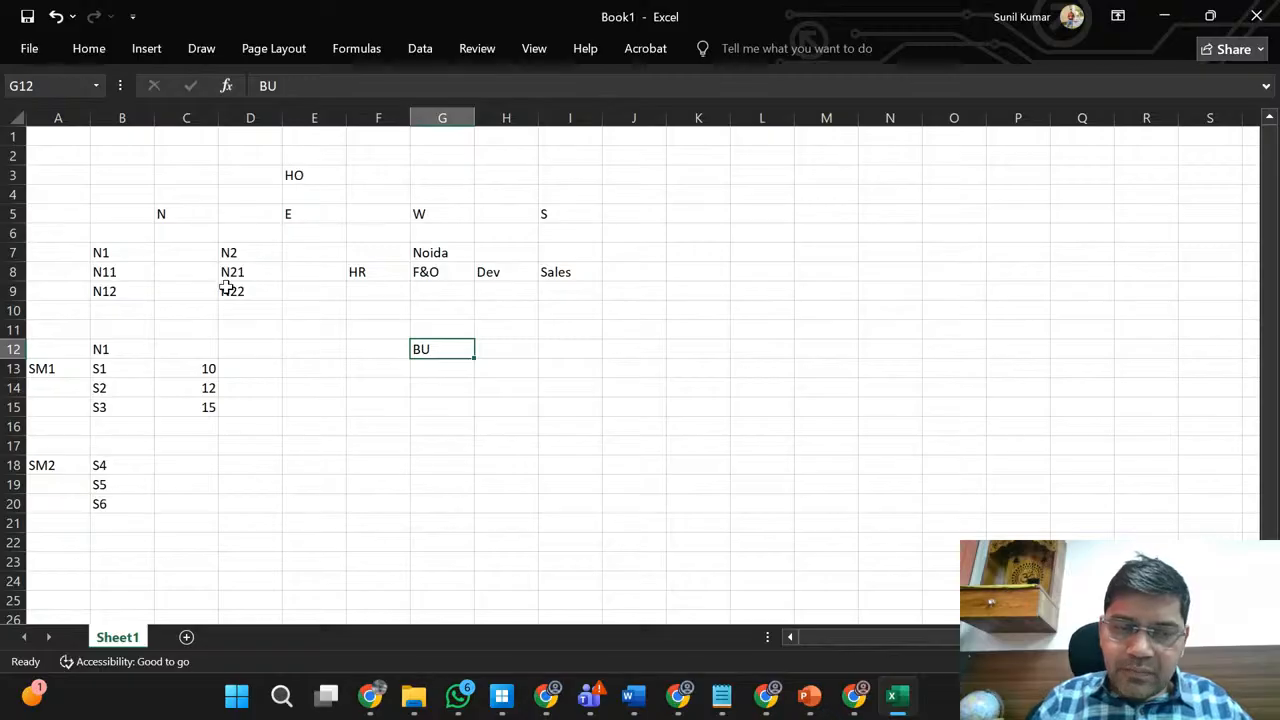
- Compare the BU label in G12 with SM1 in A13 and its entry S1 in B13
left_click(493, 347)
left_click(431, 349)
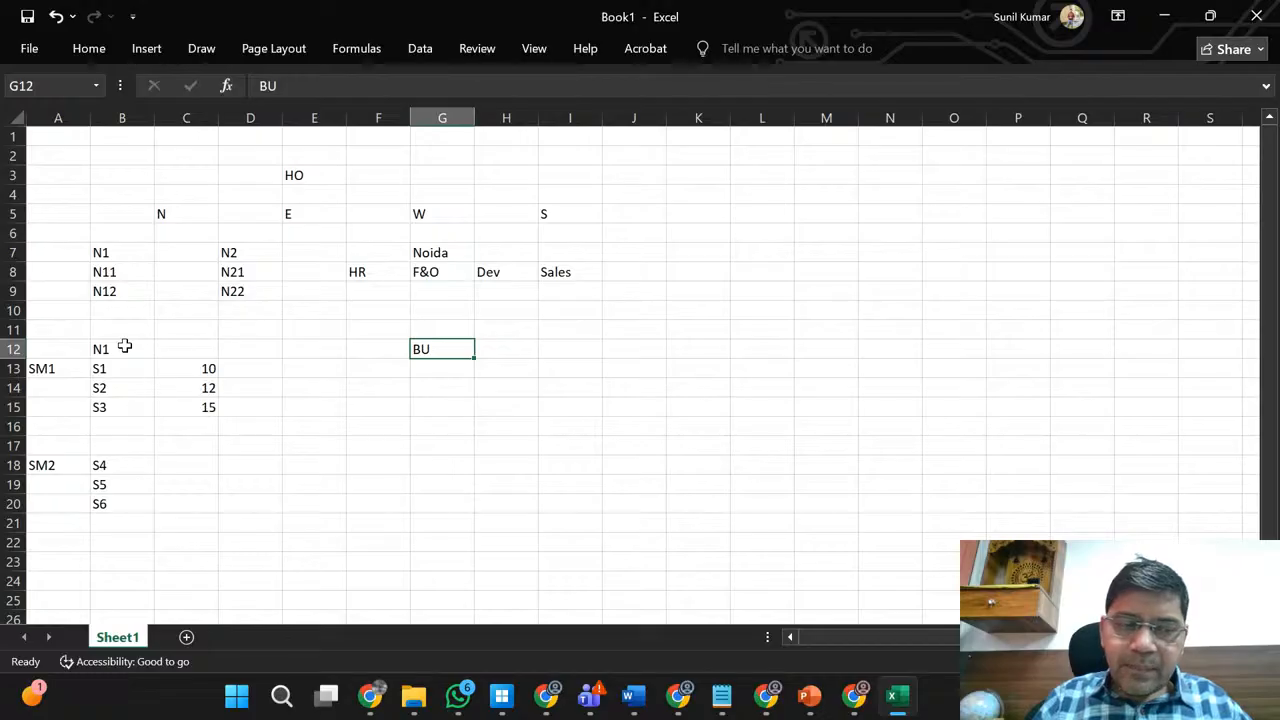
left_click(46, 369)
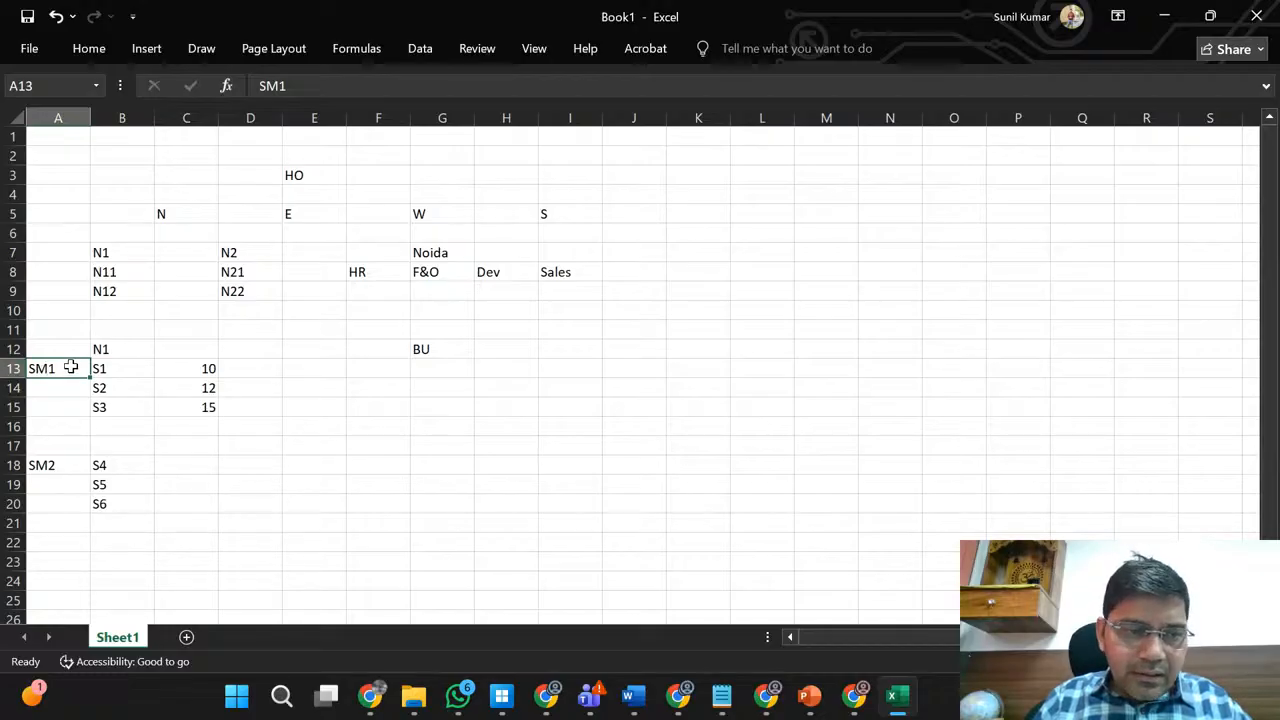
left_click(103, 366)
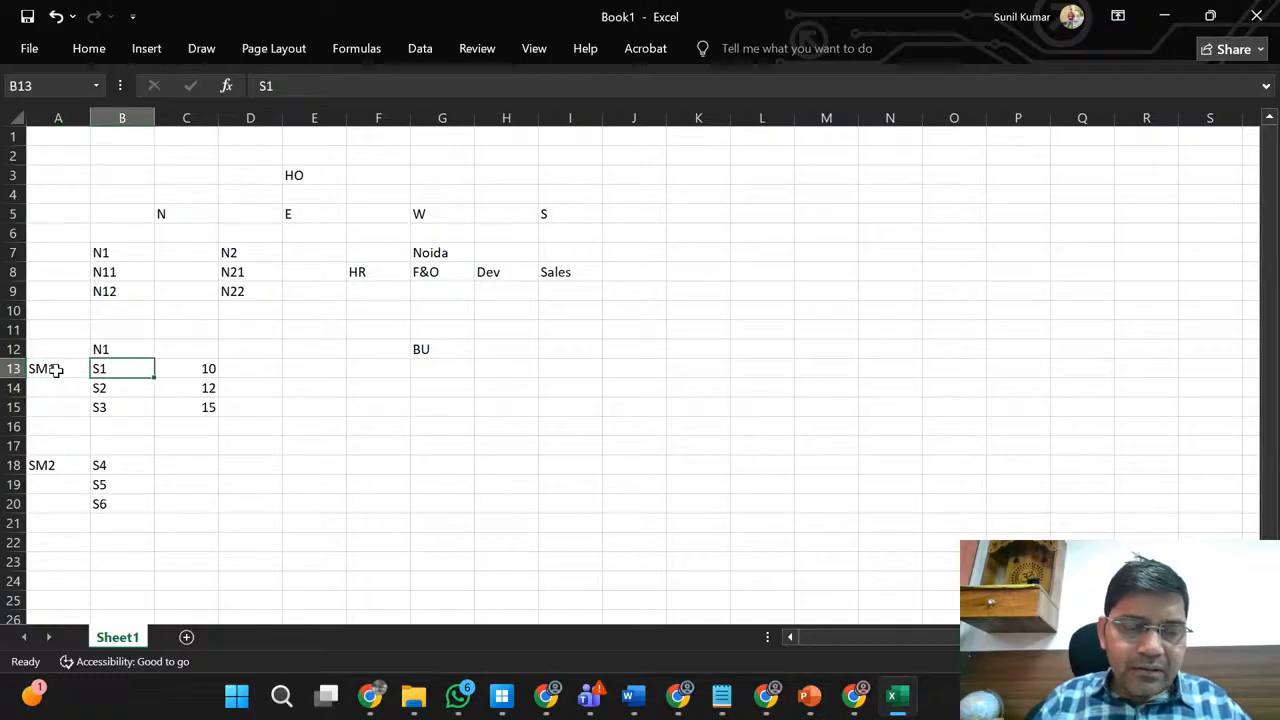
left_click(57, 372)
key("Right")
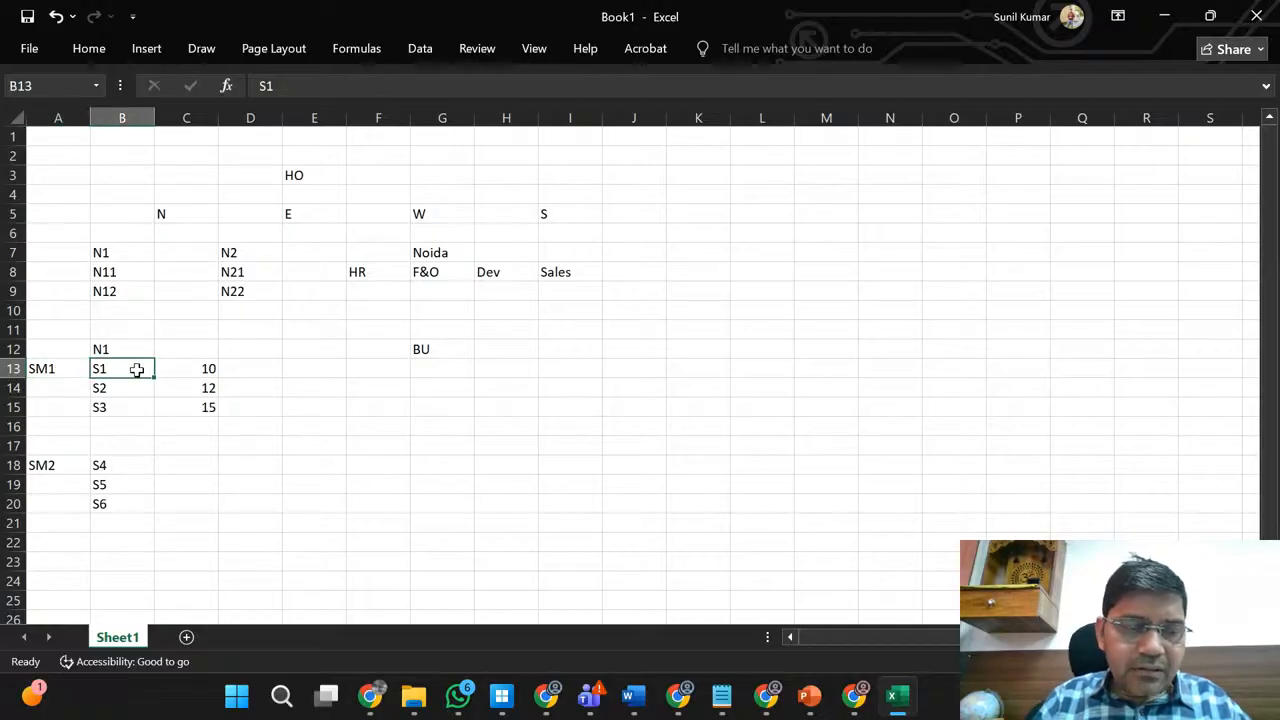
left_click(43, 369)
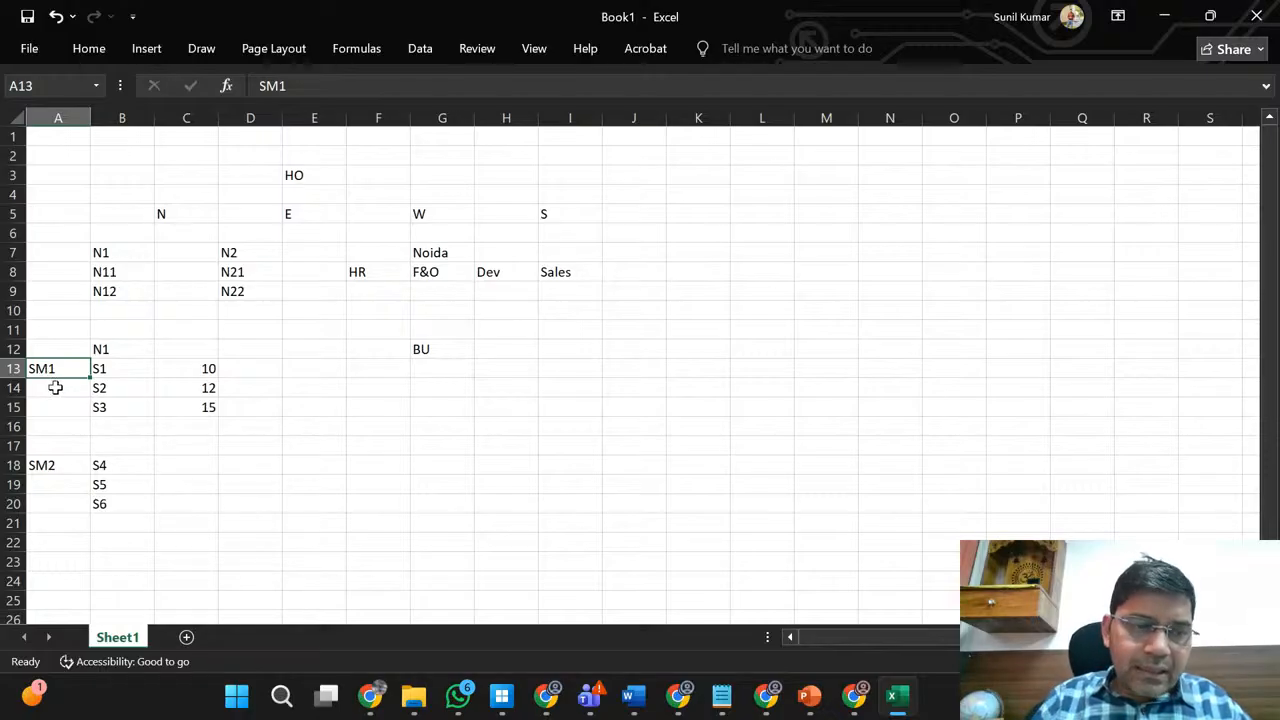
left_click(415, 351)
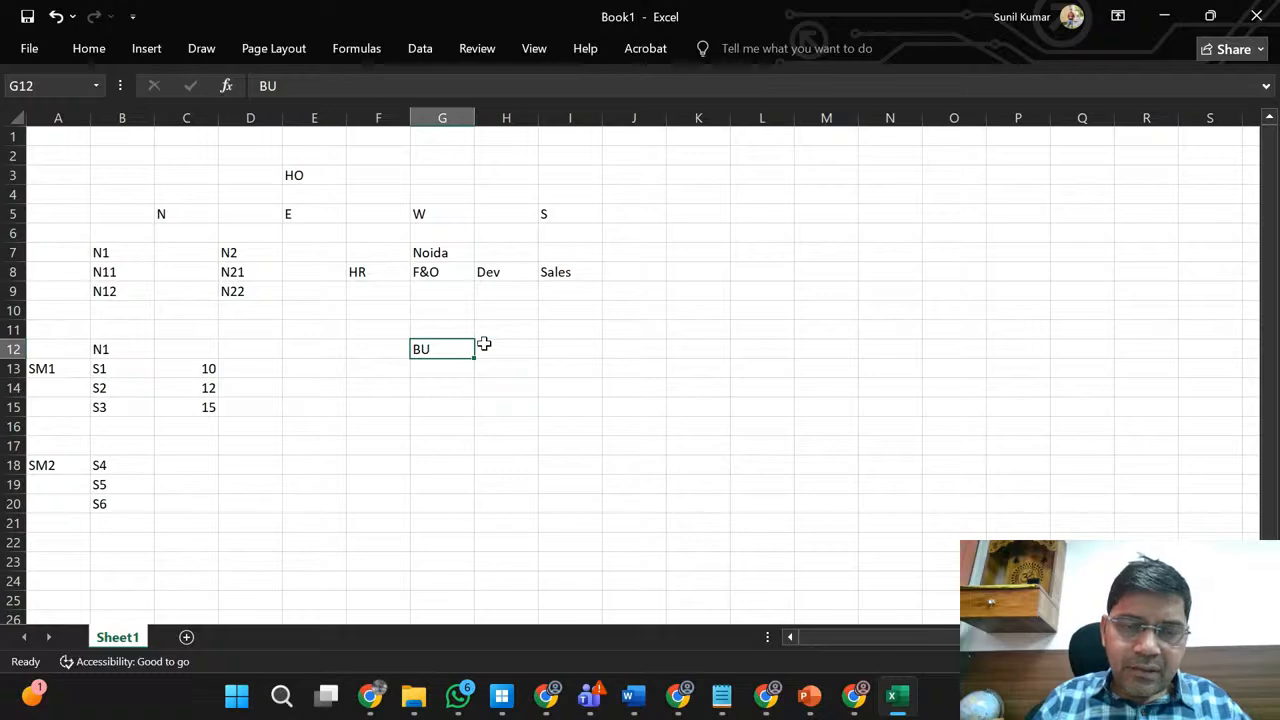
- Switch to PowerPoint and preview the open Mod 7.2-Security presentation on privileges and column level
mouse_move(820, 708)
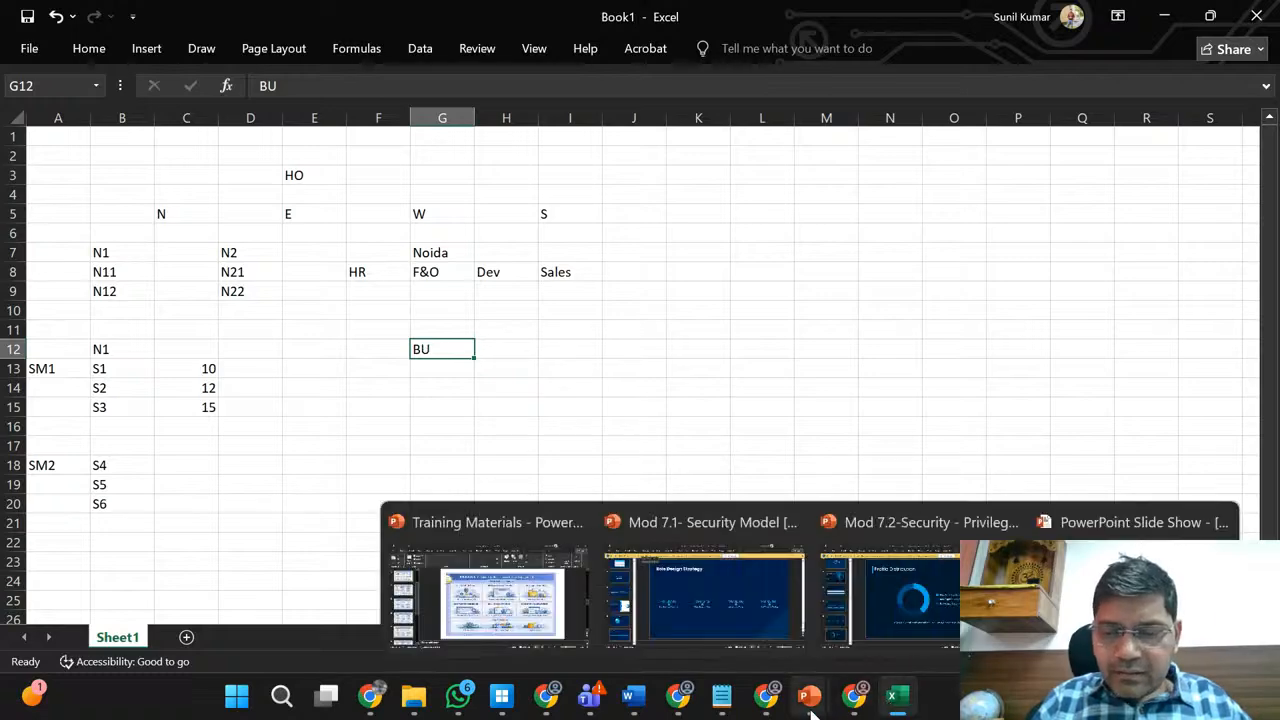
mouse_move(910, 602)
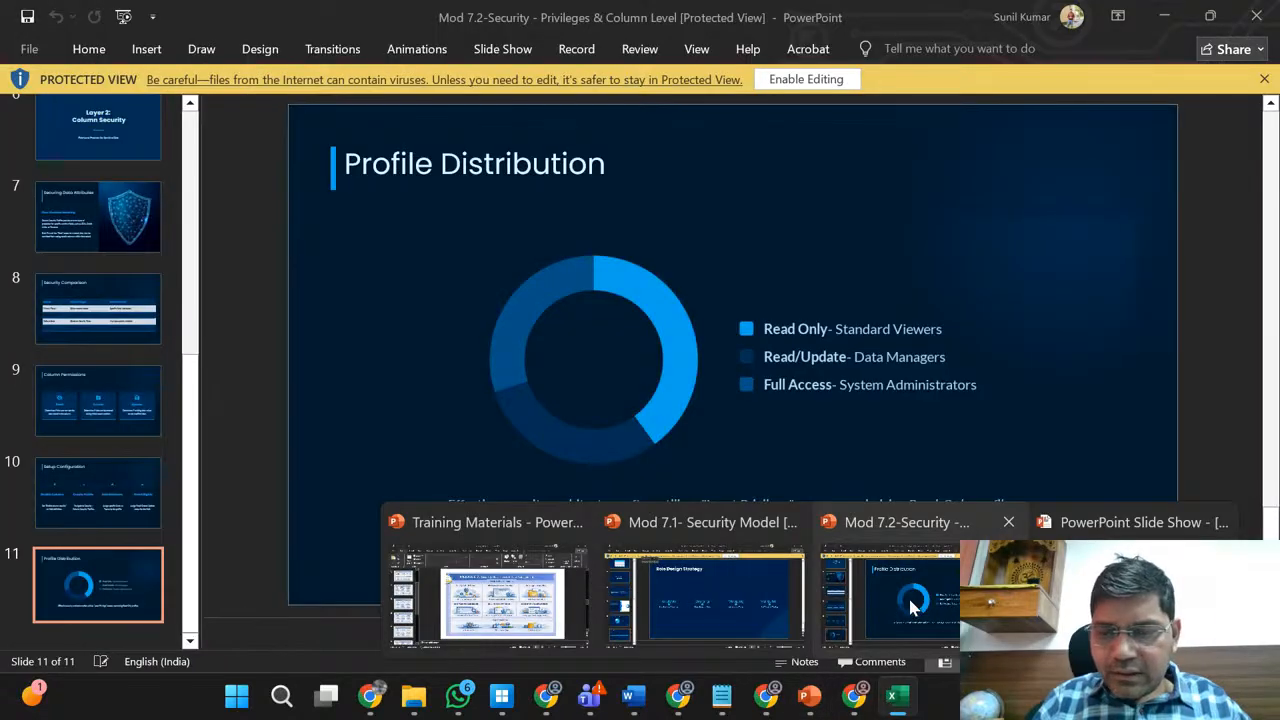